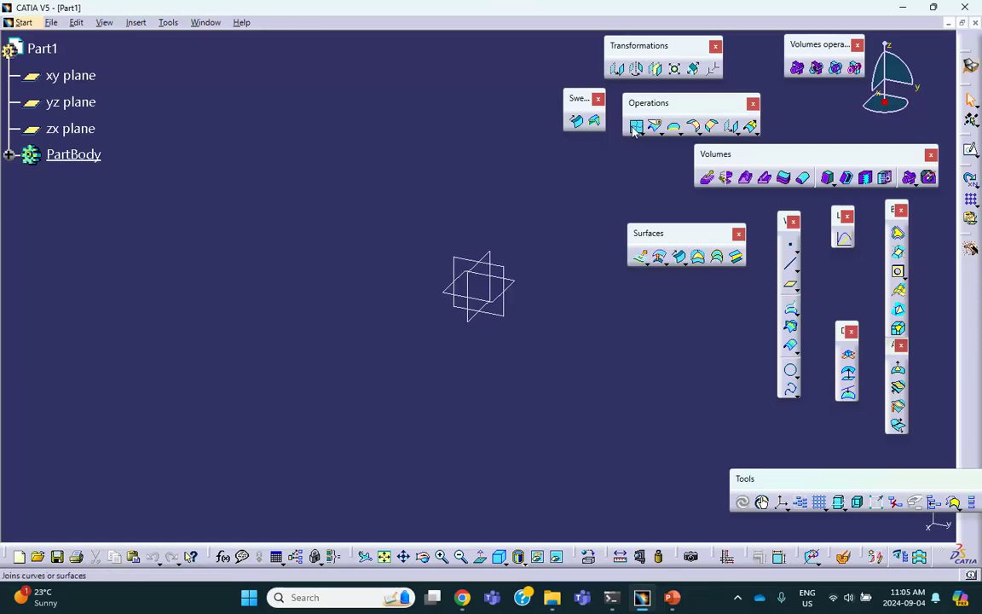
Switch the empty part to the Part Design workbench
left_click(23, 23)
mouse_move(81, 83)
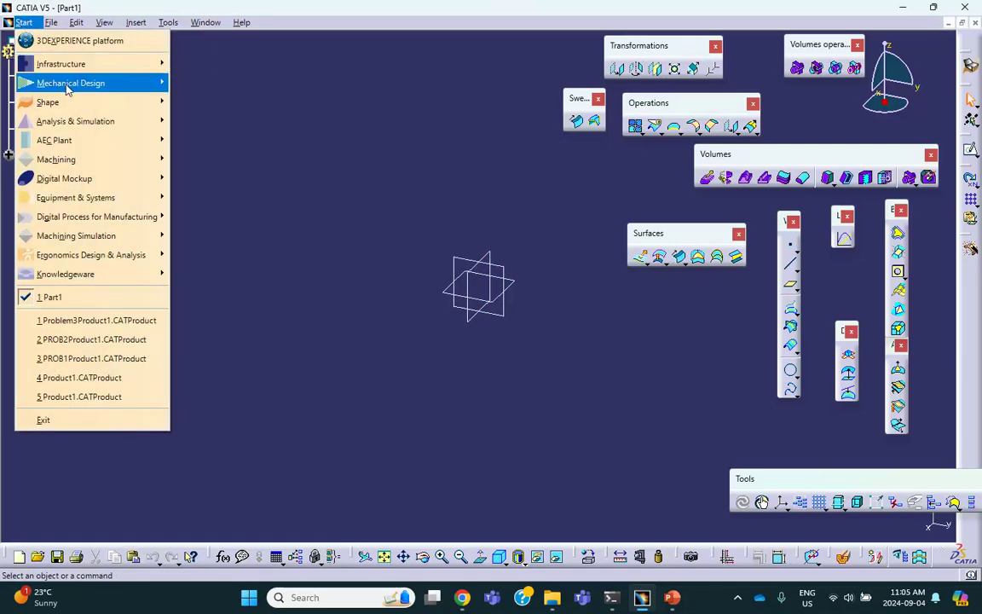
left_click(209, 82)
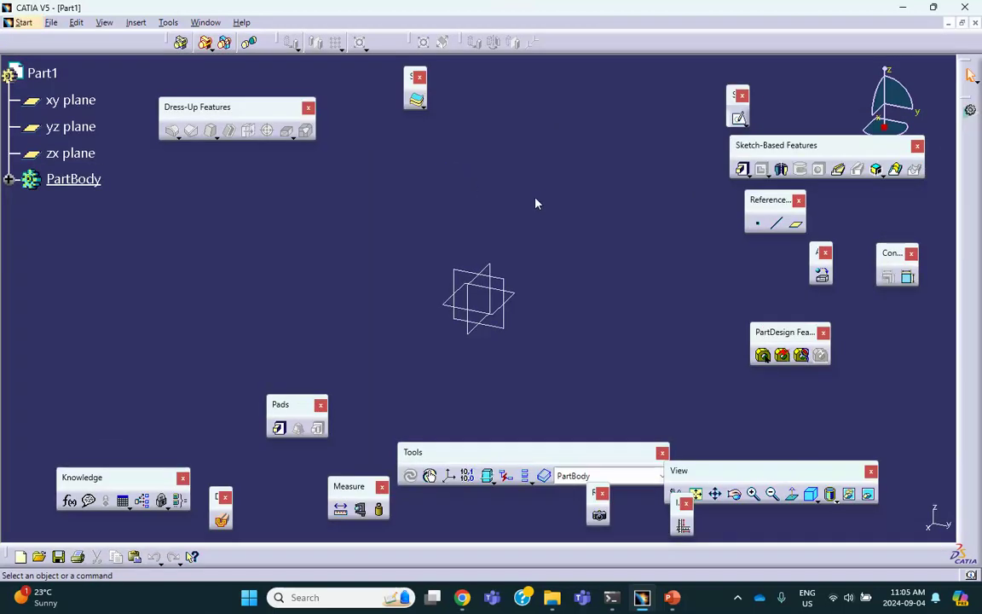
middle_click_drag(566, 180, 491, 144)
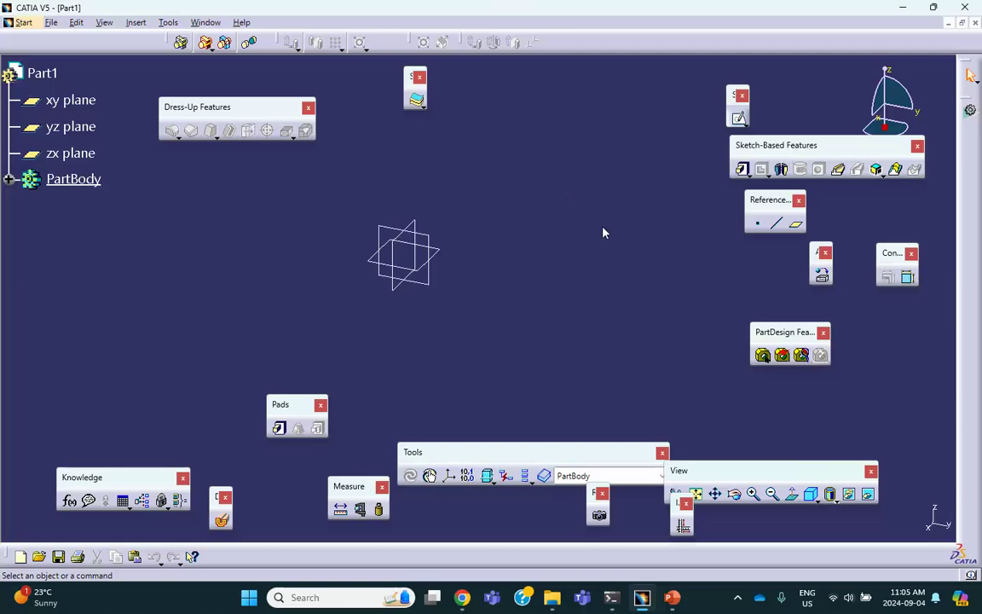
Begin a Point-Direction reference line and create its start point at the origin coordinates 0, 0, 0
left_click(775, 223)
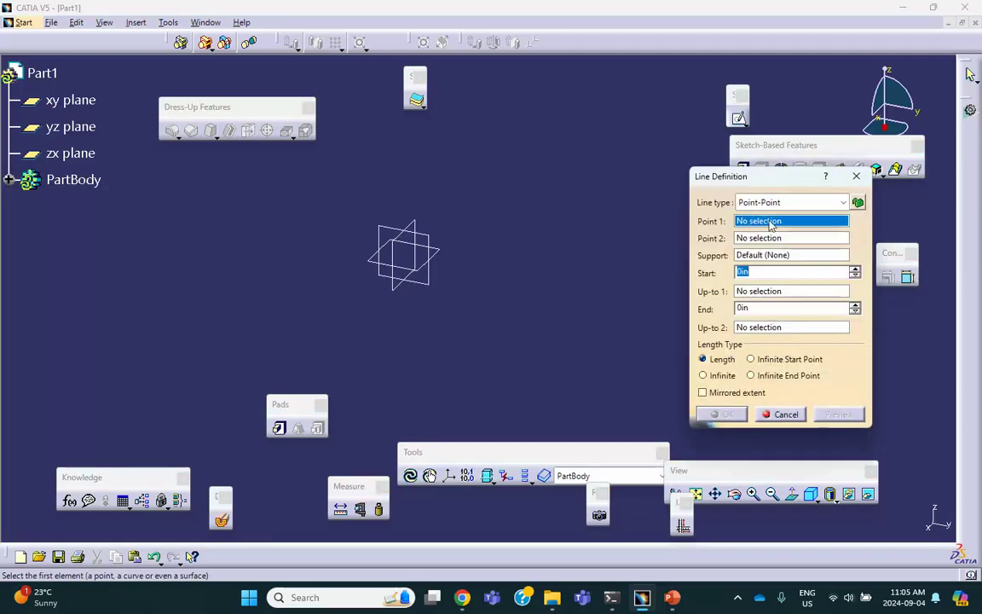
left_click(770, 202)
left_click(759, 229)
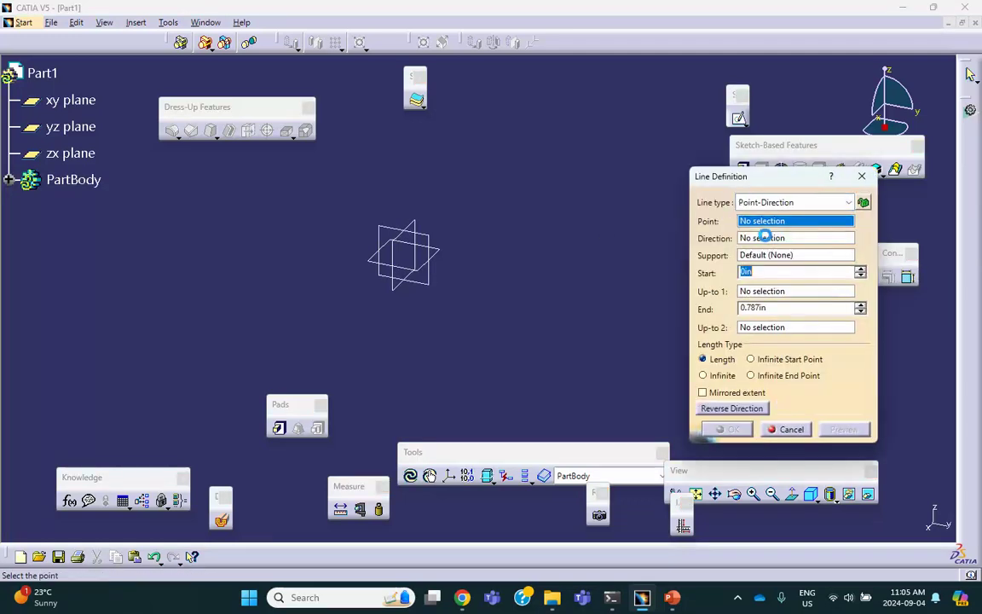
right_click(764, 224)
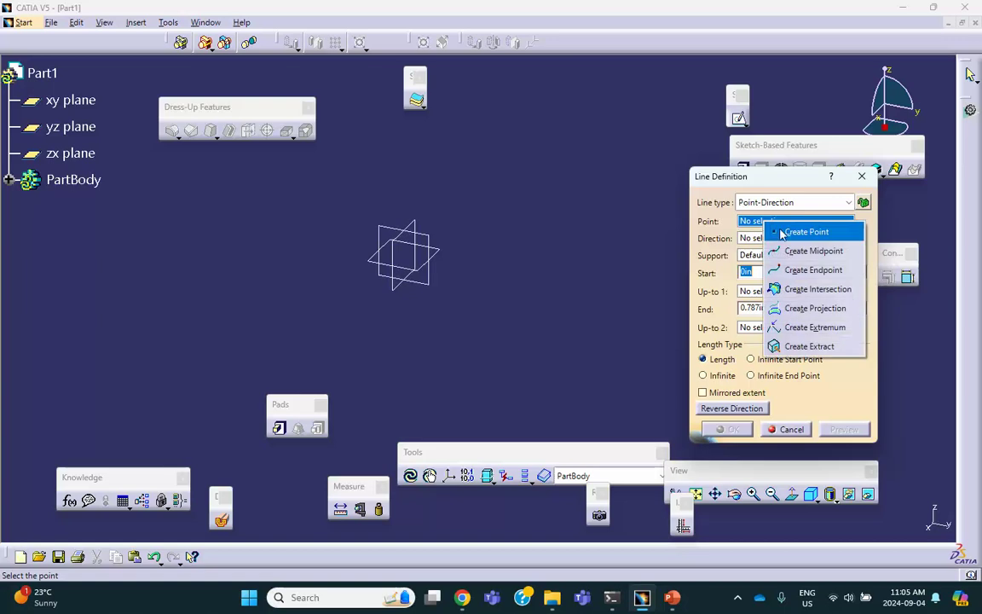
left_click(797, 231)
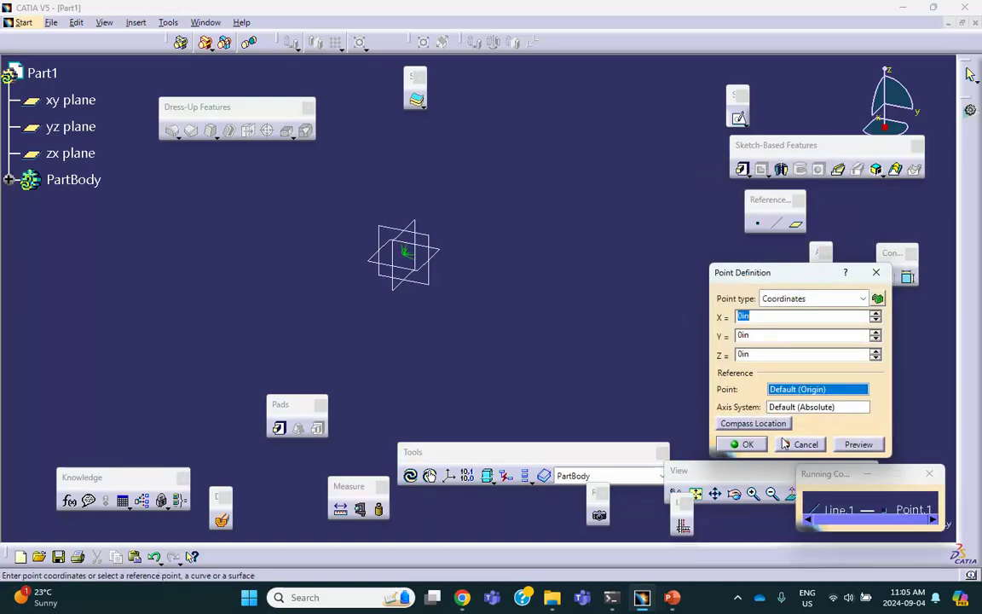
left_click(742, 445)
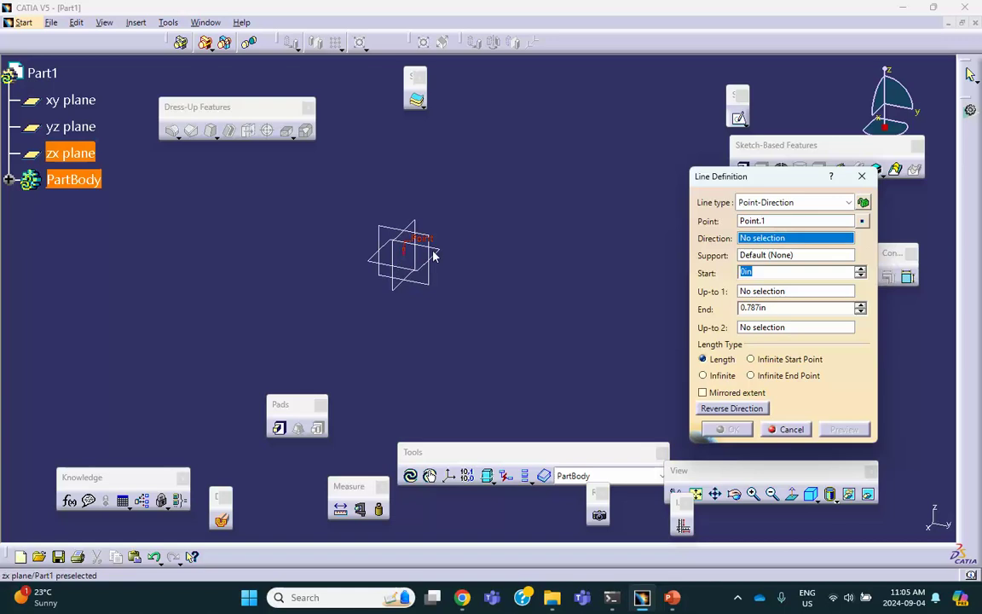
Run the line along the Y component with an end of 0 in and a start of 12 ft, and create it
right_click(761, 240)
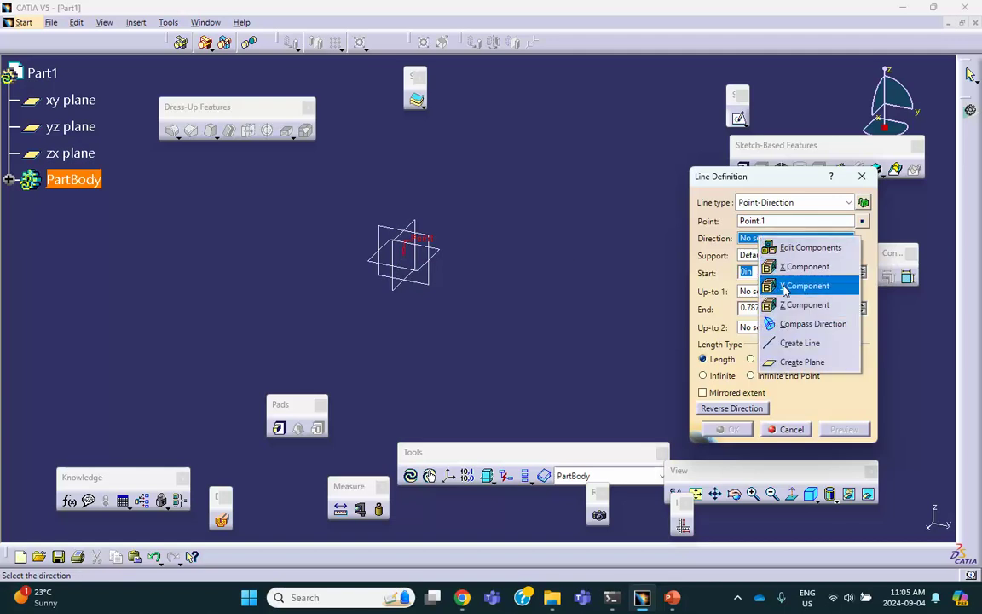
left_click(793, 284)
left_click(768, 308)
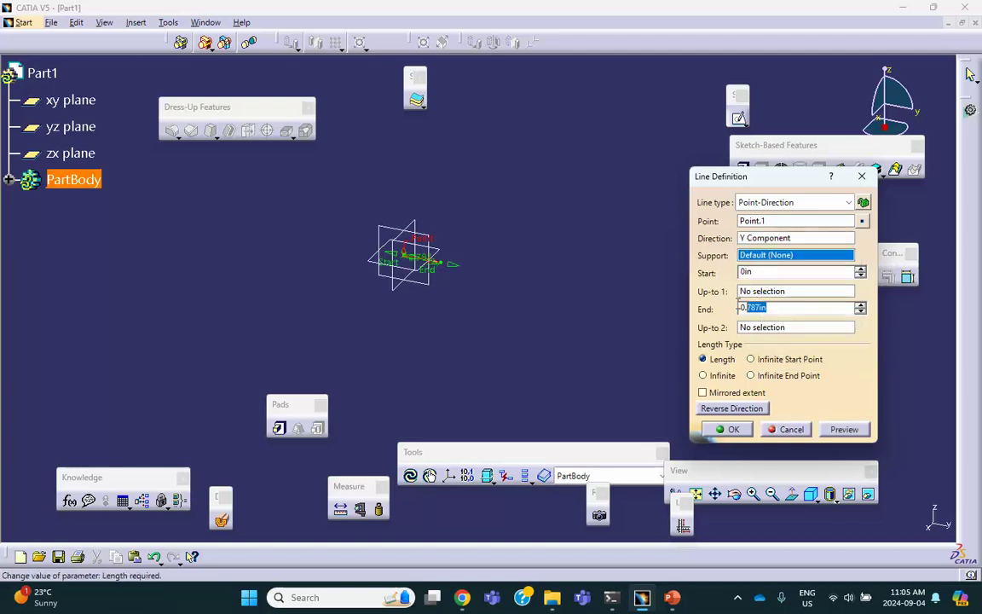
type("0")
key("Return")
left_click(578, 325)
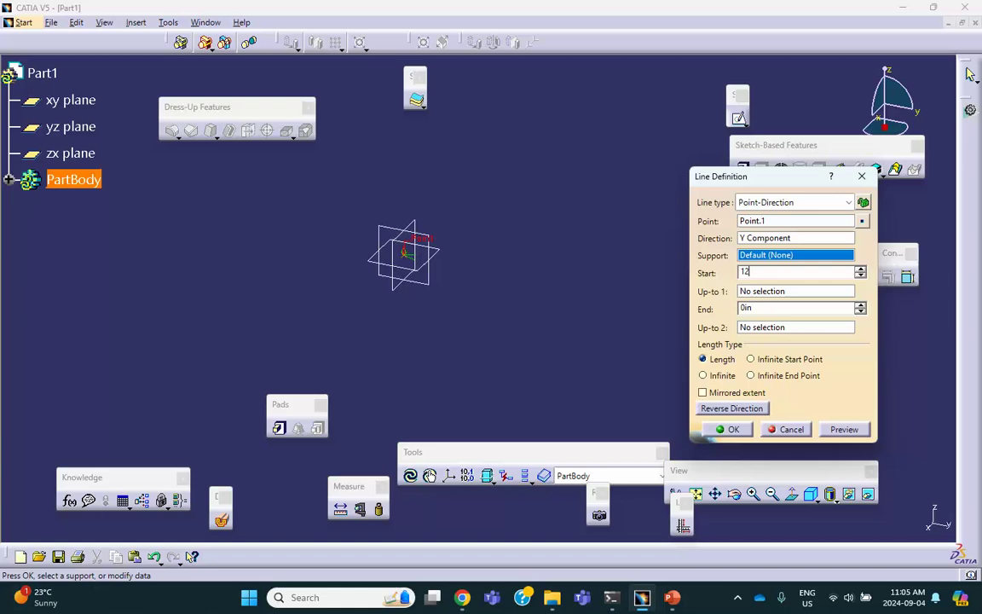
type("12ft")
key("Return")
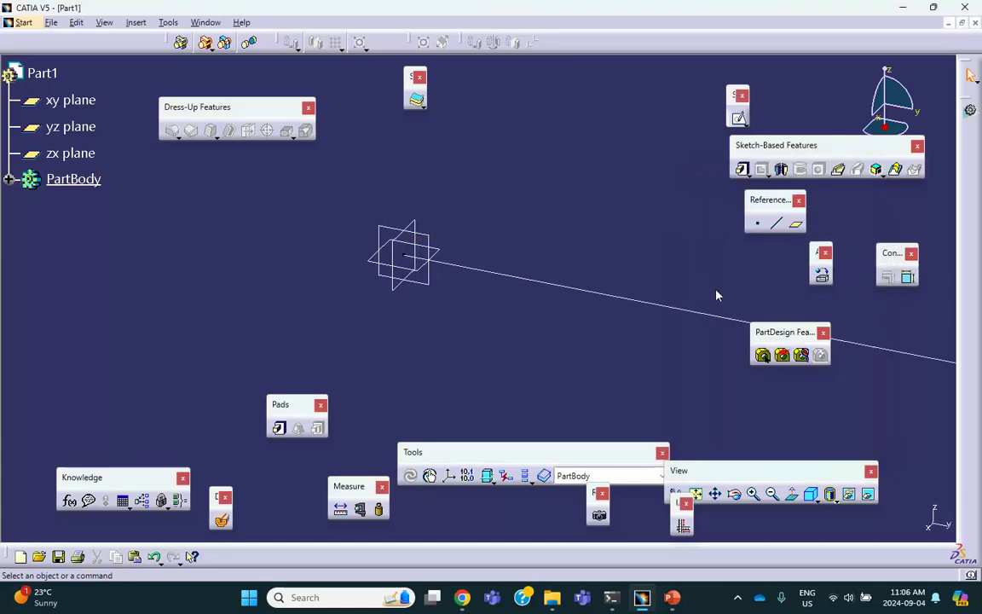
Create a second 144 in Point-Direction line along the Y component from the free end of the first line
left_click(696, 495)
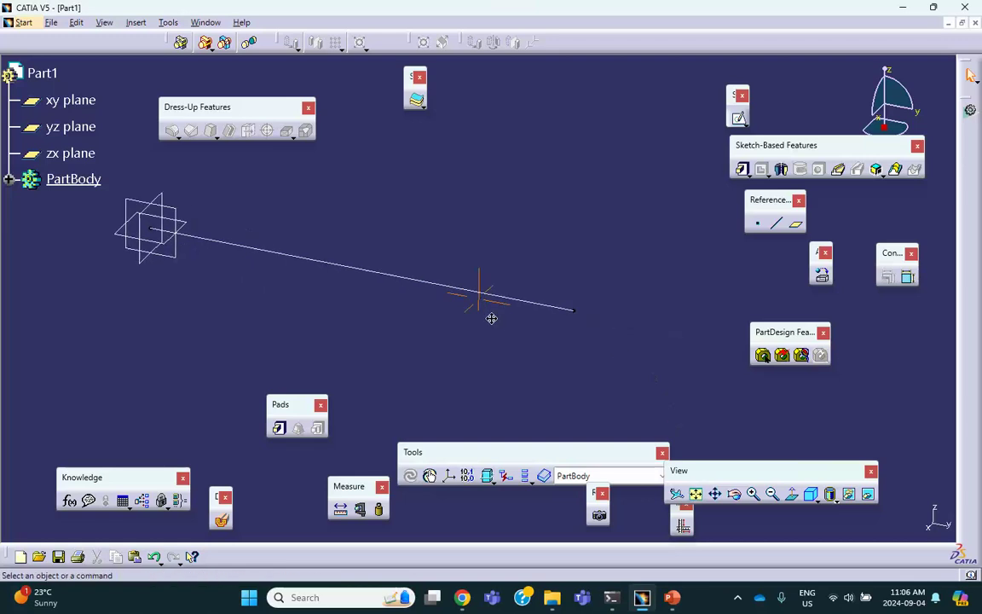
left_click(775, 223)
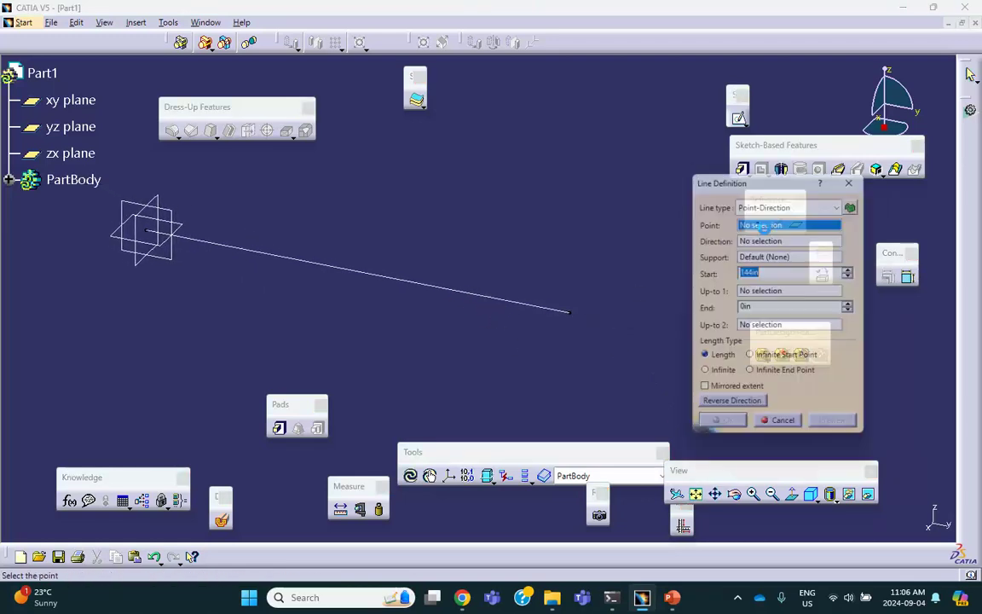
left_click(571, 313)
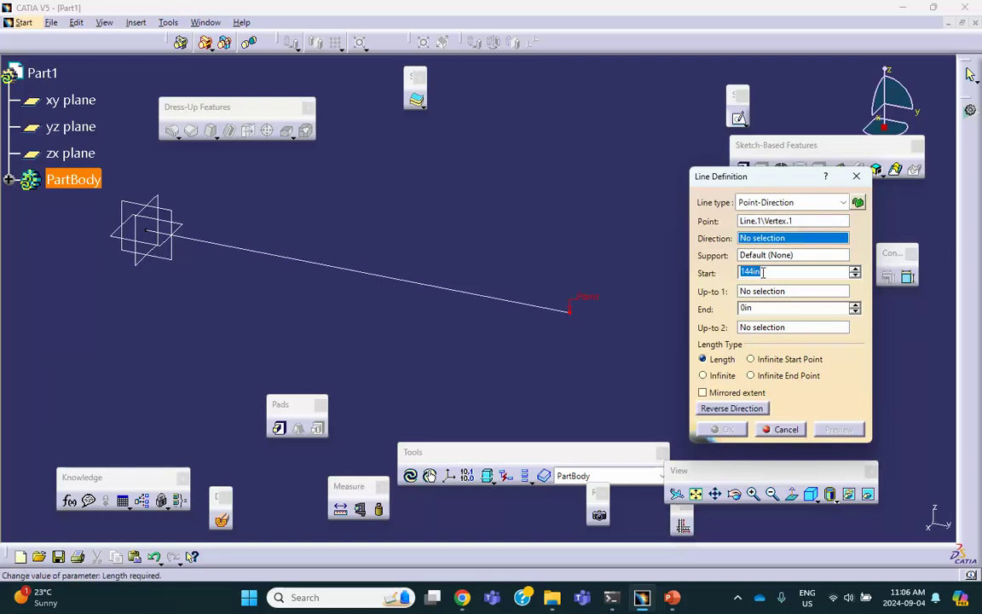
right_click(755, 238)
left_click(785, 286)
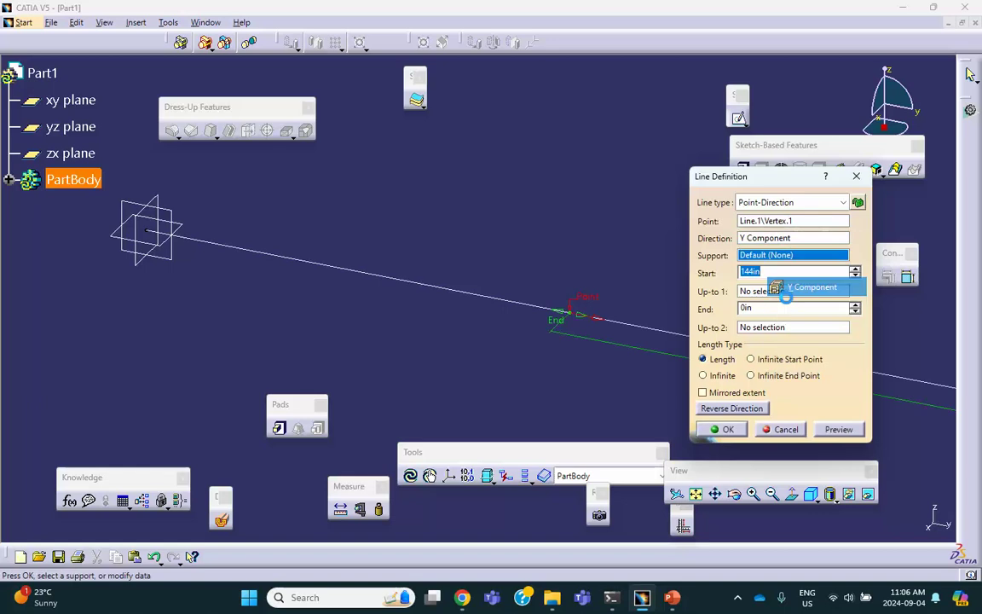
left_click(722, 429)
middle_click_drag(614, 260, 493, 276)
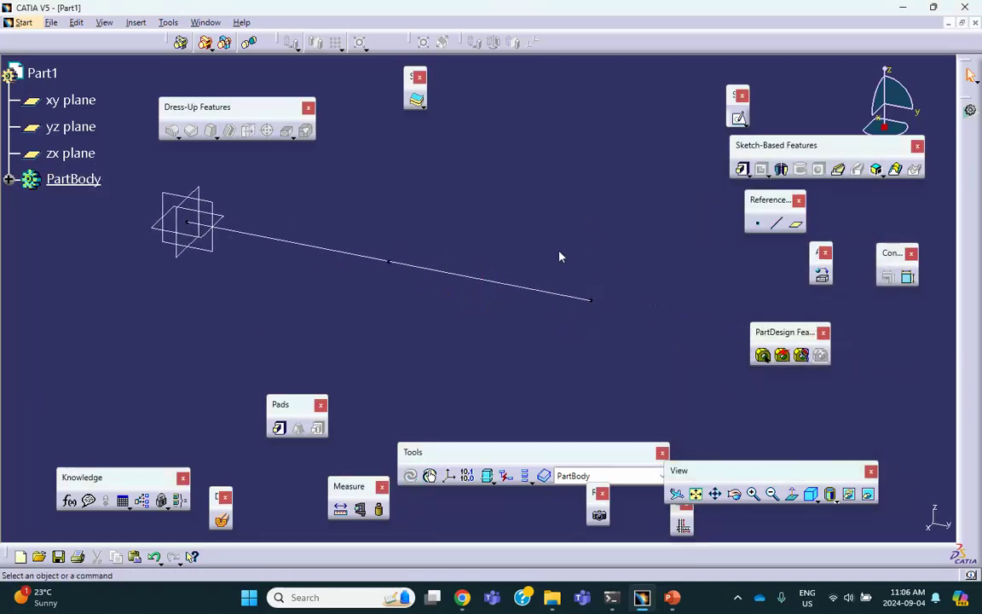
Add a third Point-Direction line of 15 ft along the Y component from the free end of the second line
left_click(782, 226)
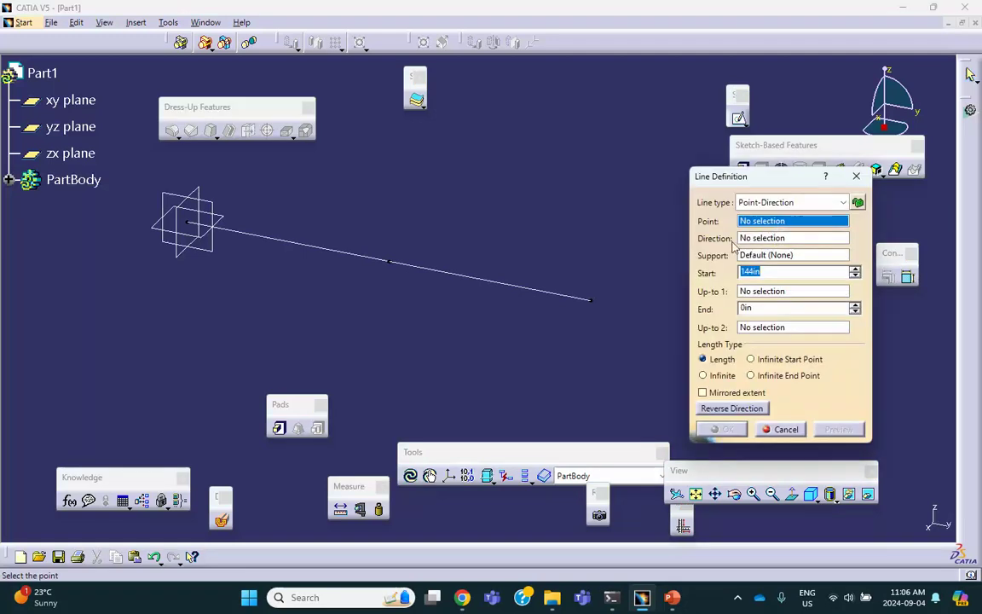
left_click(595, 303)
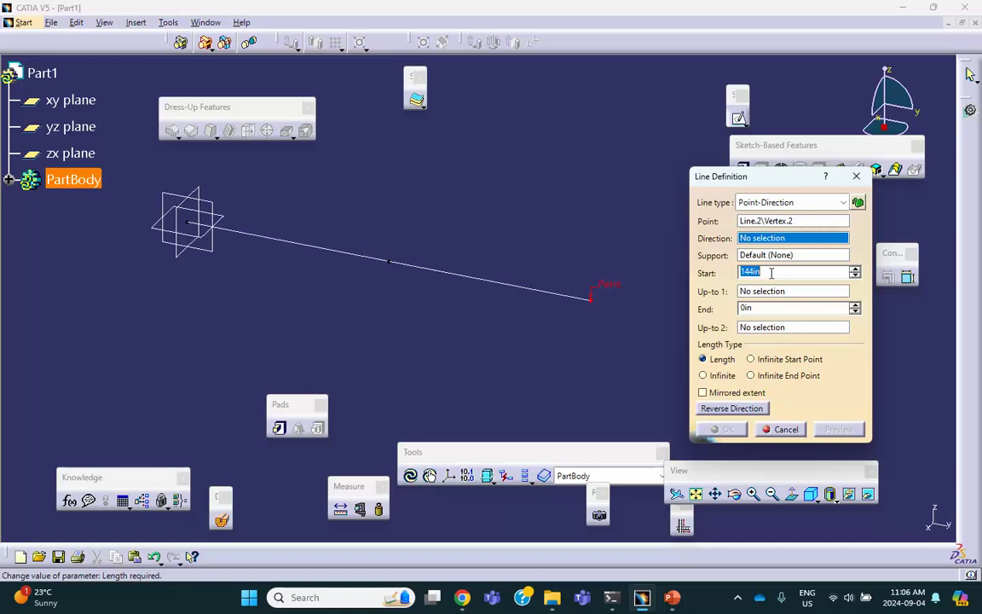
type("15ft")
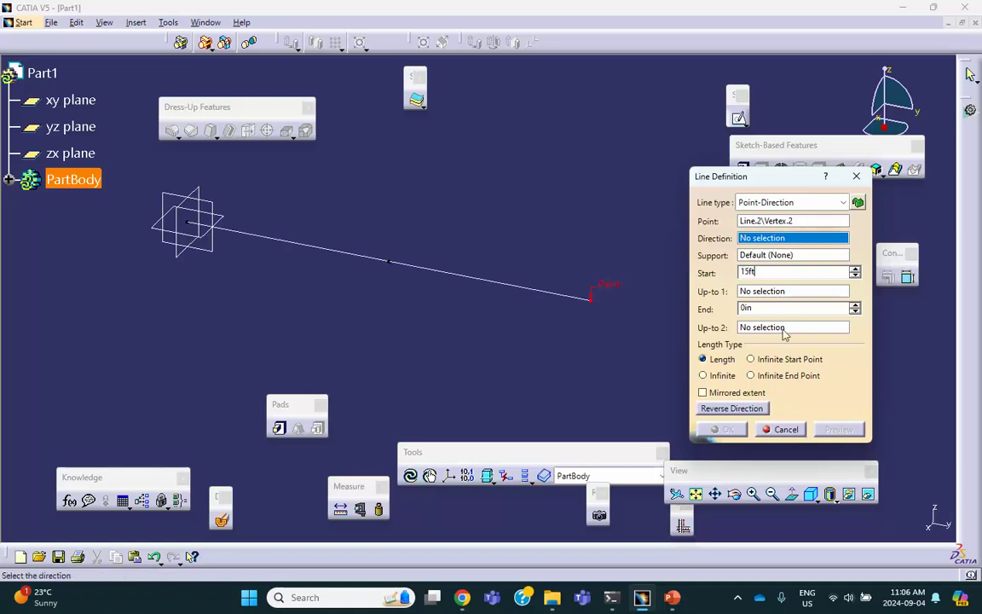
right_click(773, 242)
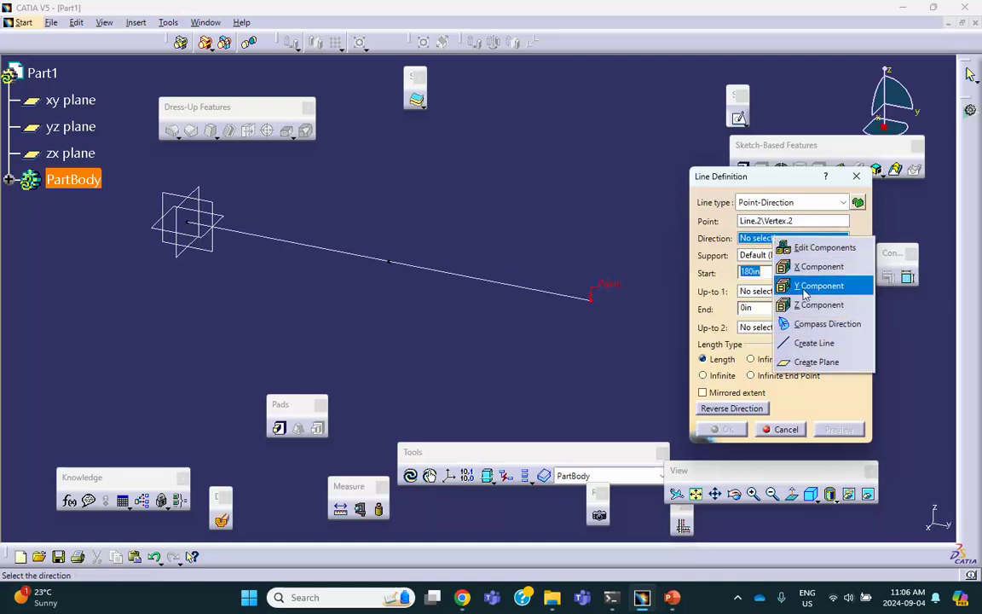
left_click(809, 284)
left_click(726, 431)
mouse_move(600, 350)
middle_mouse_down()
mouse_move(603, 314)
mouse_move(600, 347)
middle_mouse_up()
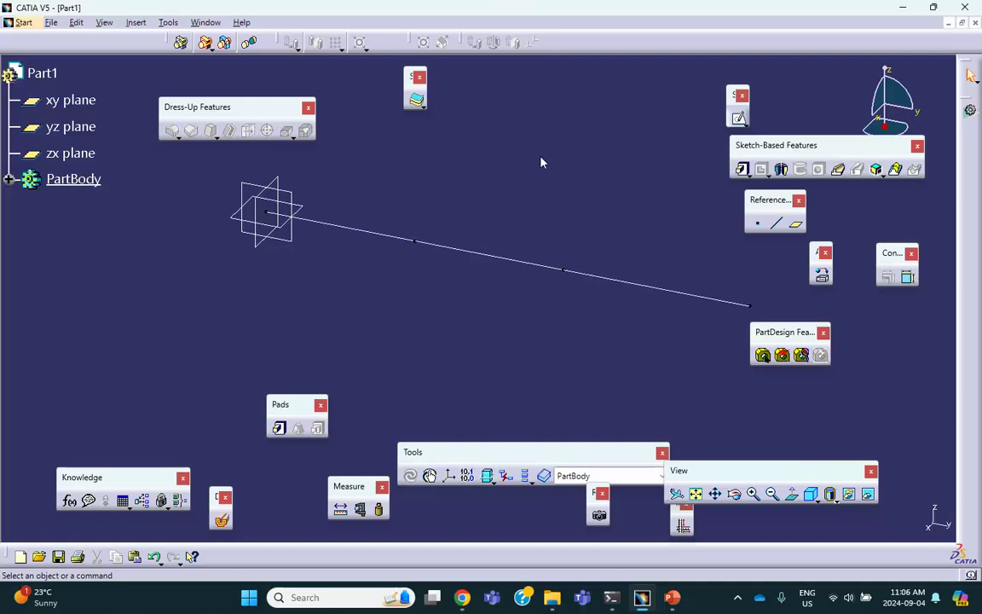
Create a reference point at coordinates X 99 in, Y 0 in, Z 0 in, beside the line
left_click(757, 223)
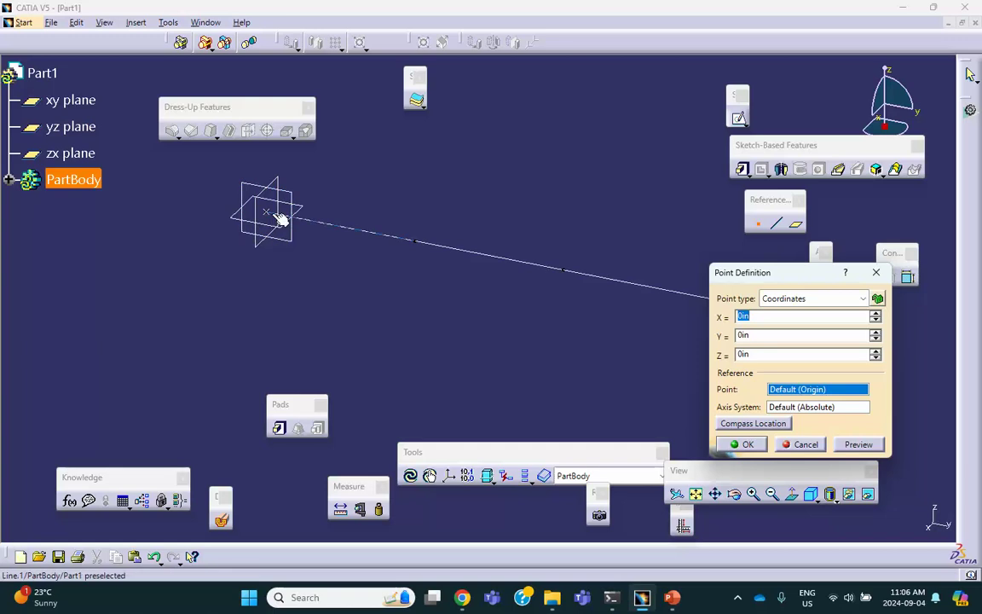
left_click_drag(876, 313, 875, 314)
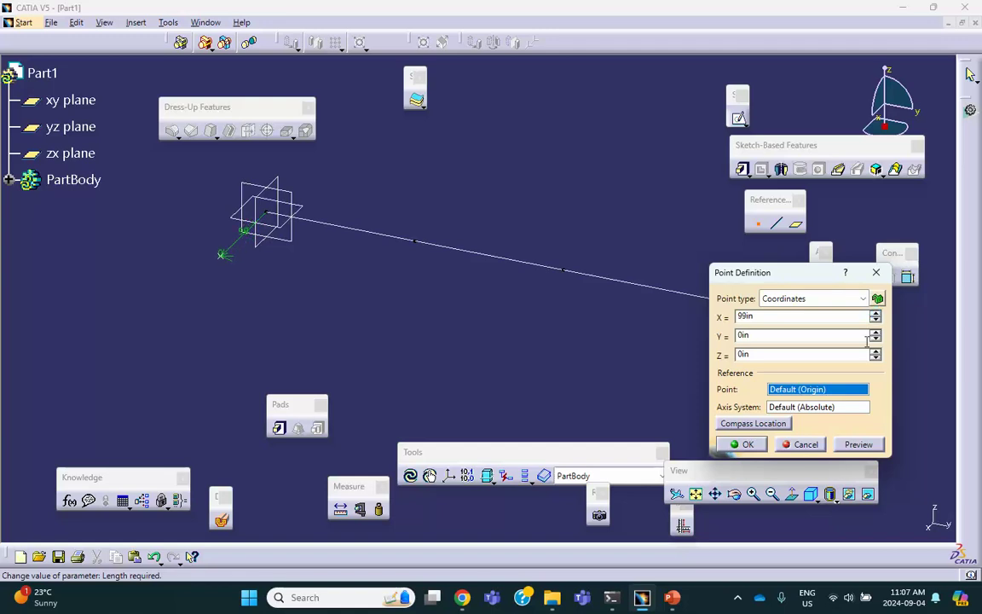
left_click(735, 445)
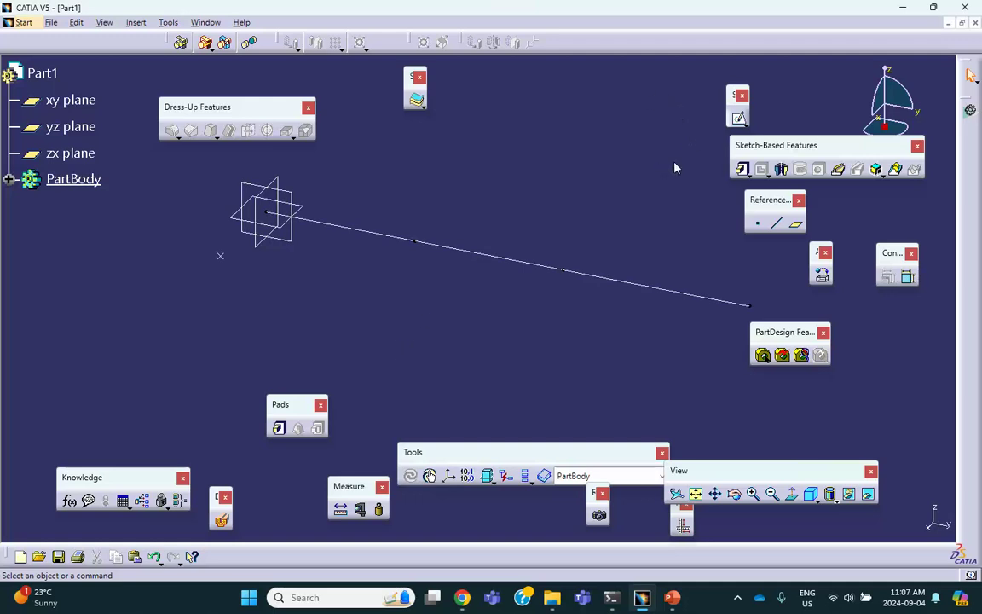
left_click_drag(682, 471, 717, 453)
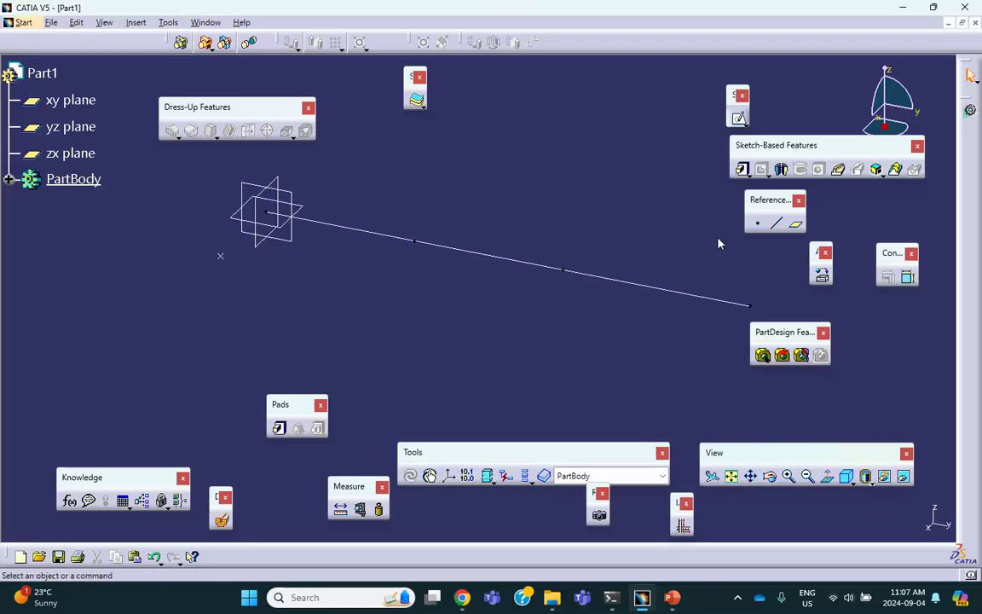
Apply the Steel material from the metal family of the default catalog to the whole part
left_click(822, 274)
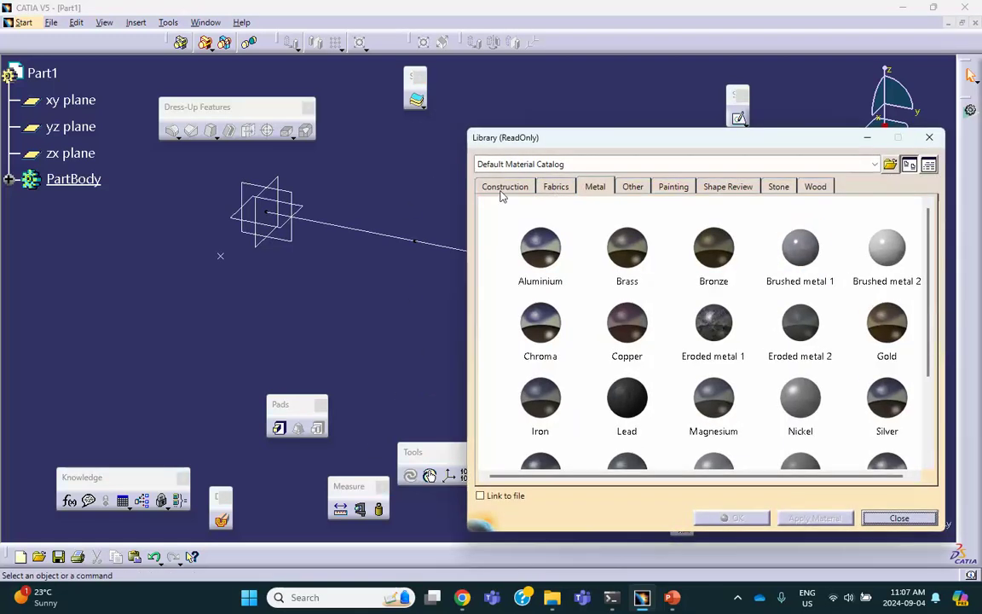
left_click(503, 188)
left_click(596, 187)
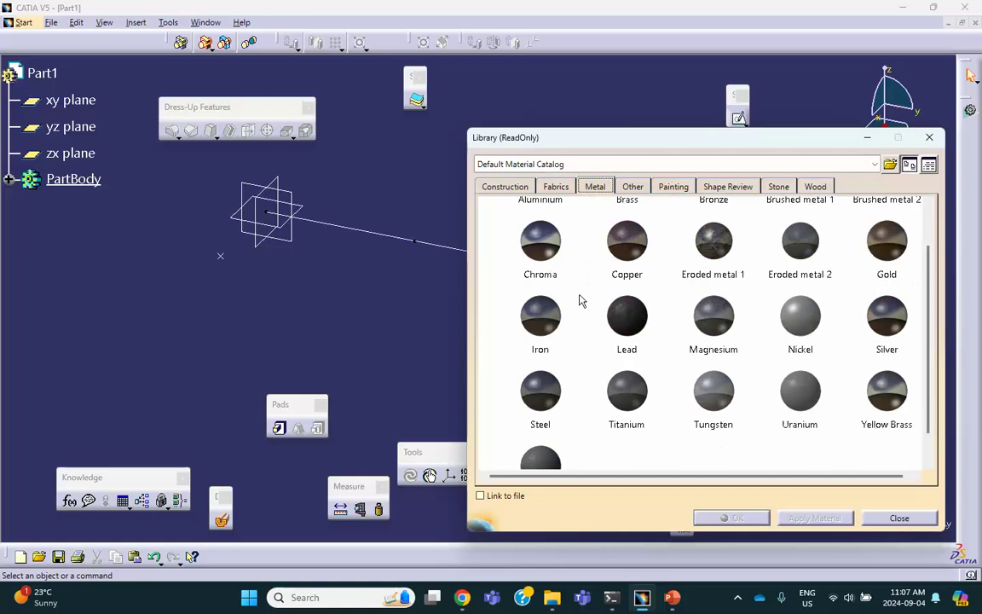
scroll(580, 300, "down", 2)
left_click(541, 336)
left_click(265, 191)
left_click(735, 516)
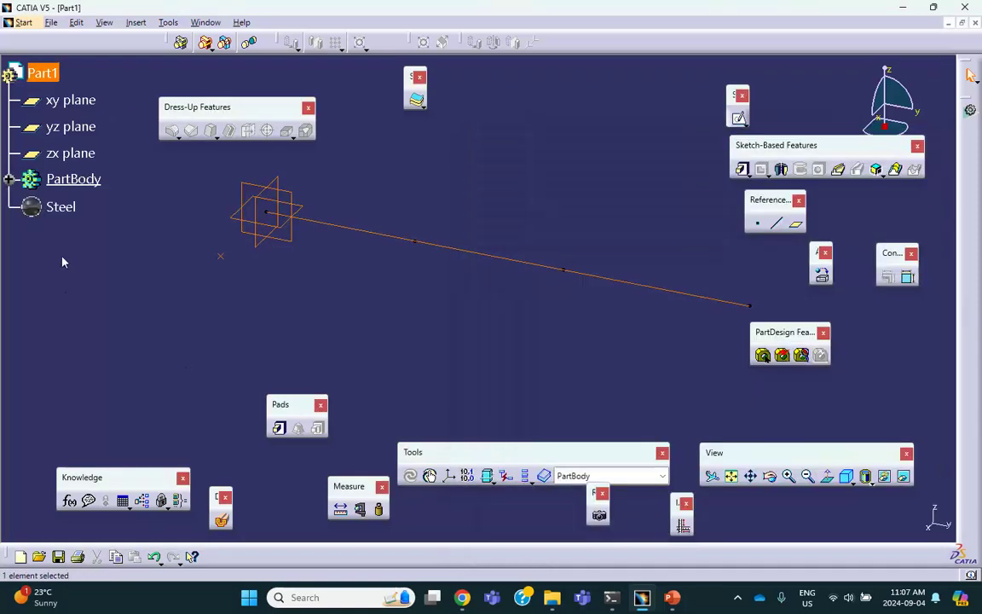
Set the Young modulus of the Steel material to 2.90e+007 psi in its analysis properties
double_click(61, 206)
left_click(864, 160)
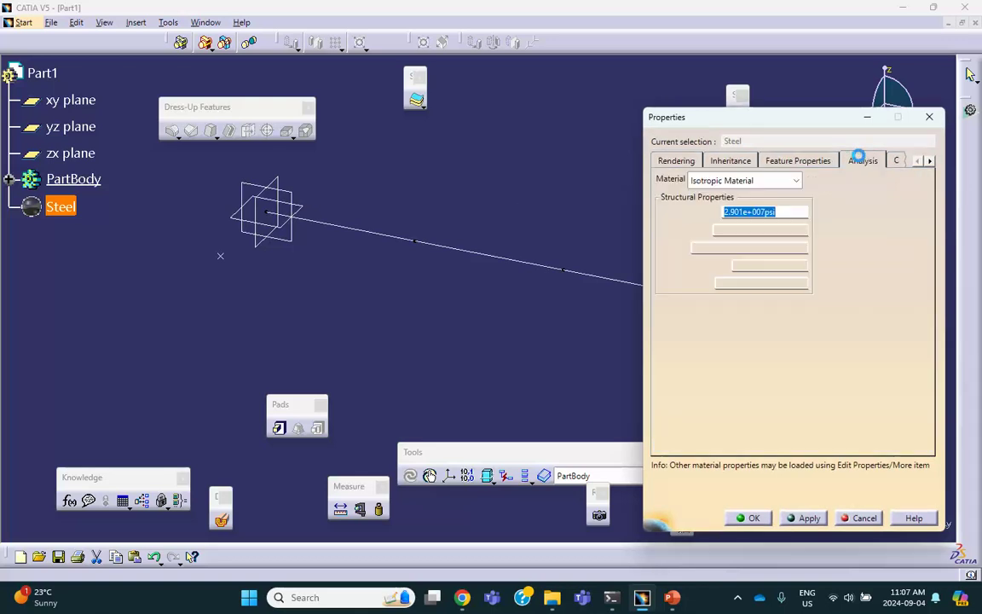
left_click(743, 212)
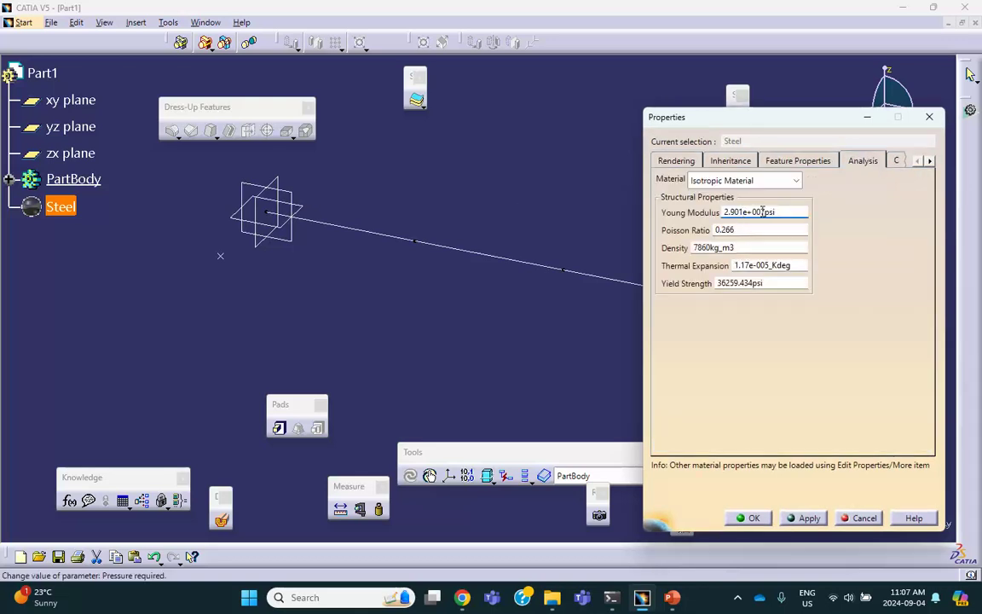
key("BackSpace")
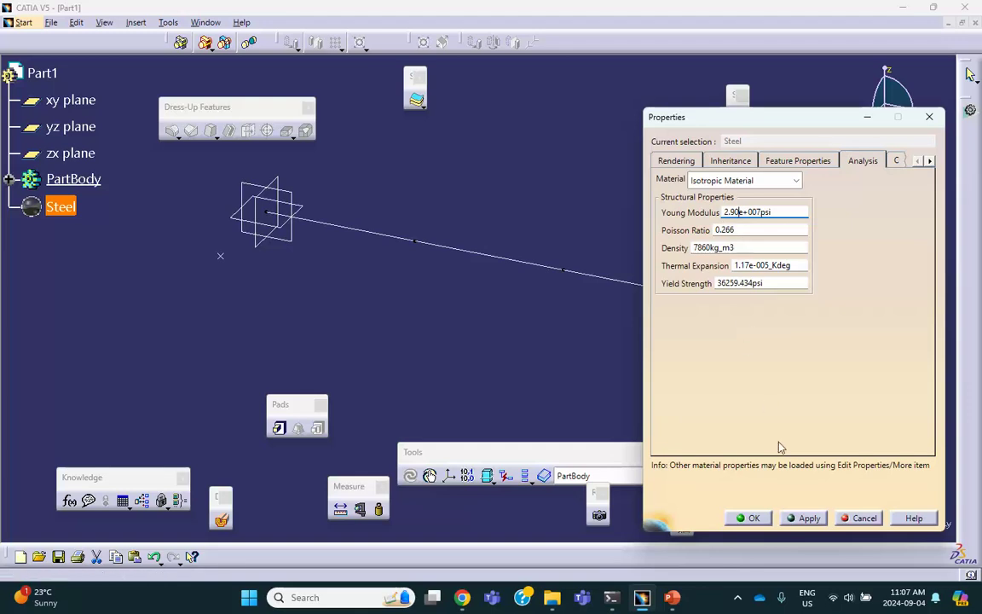
left_click(750, 517)
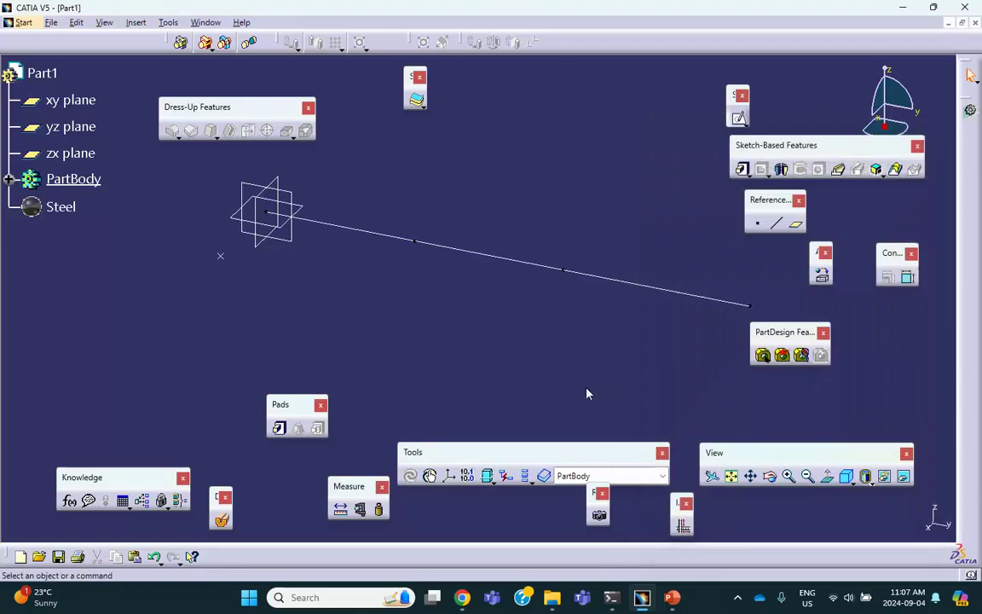
Start a Generative Structural Analysis of the part with a Static Analysis case
left_click(23, 25)
mouse_move(94, 121)
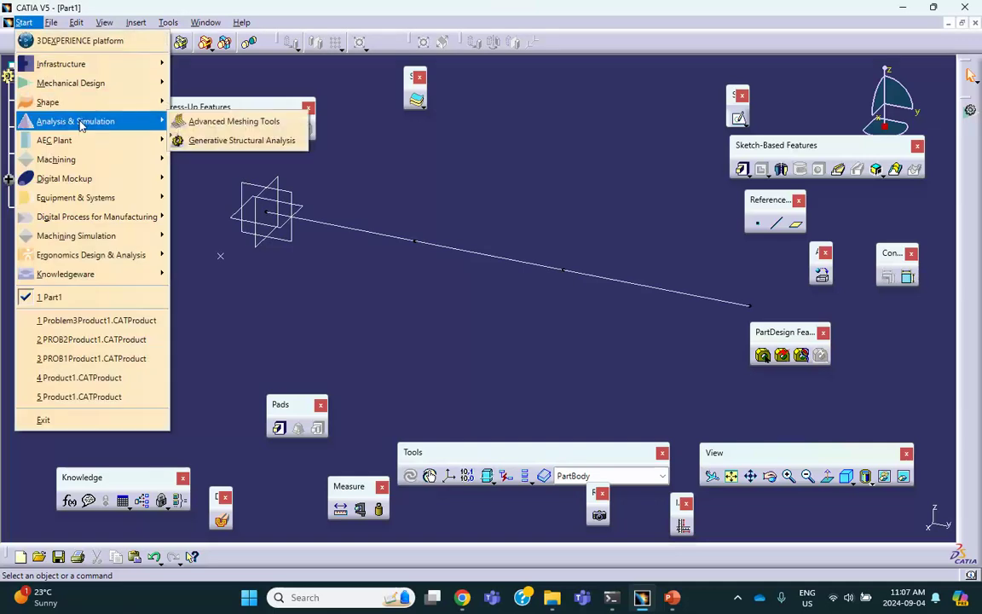
left_click(223, 142)
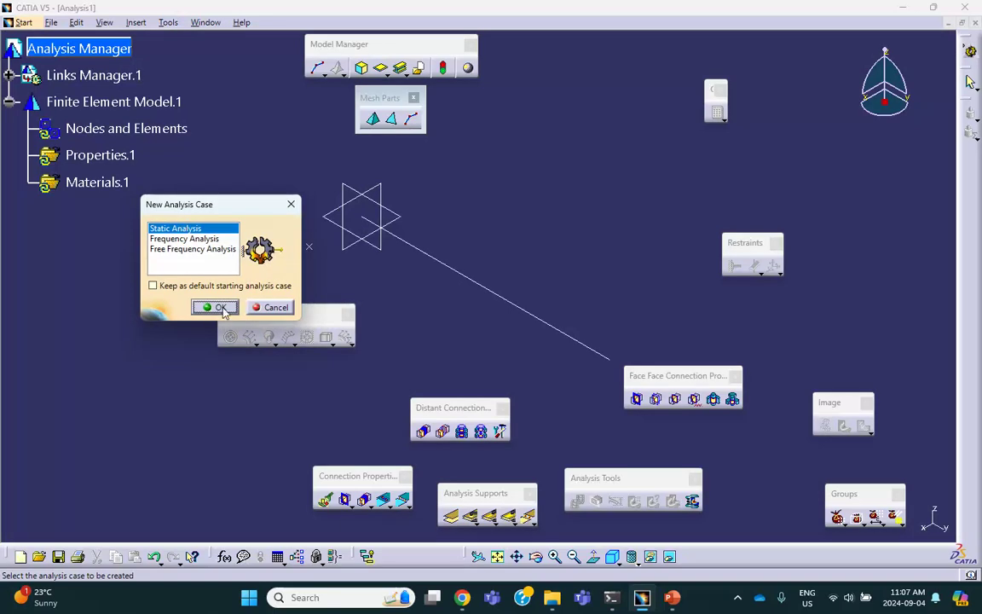
left_click(218, 307)
middle_click_drag(438, 261, 360, 235)
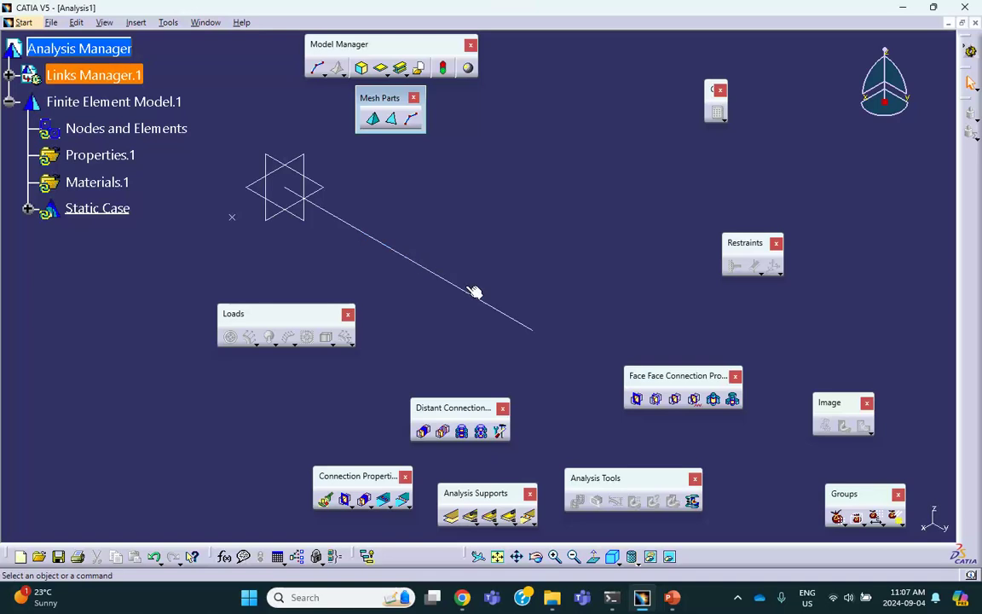
Create a linear beam mesh with a 1 ft element size on the first line segment
left_click(317, 68)
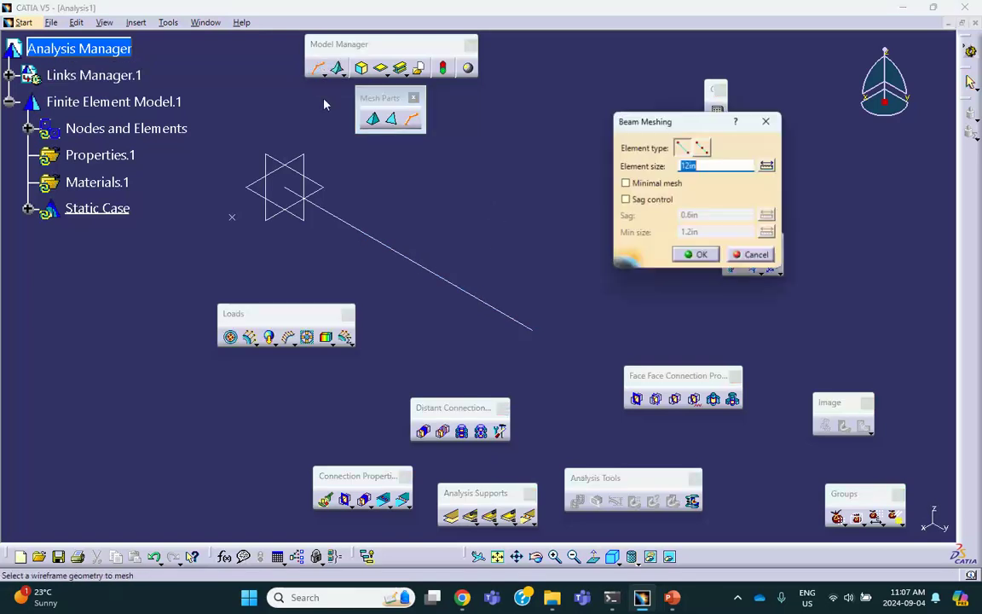
left_click(344, 215)
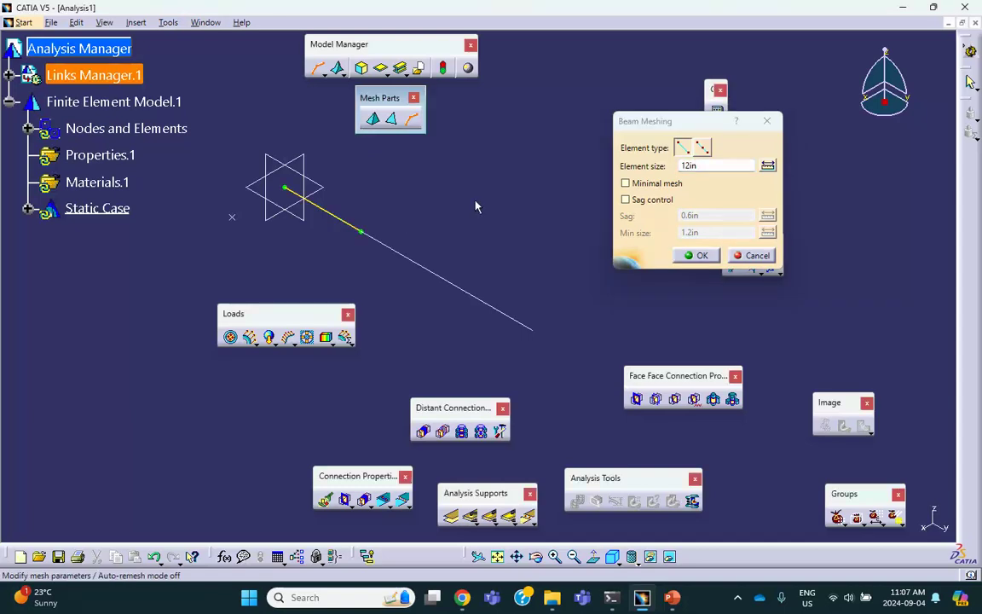
double_click(696, 166)
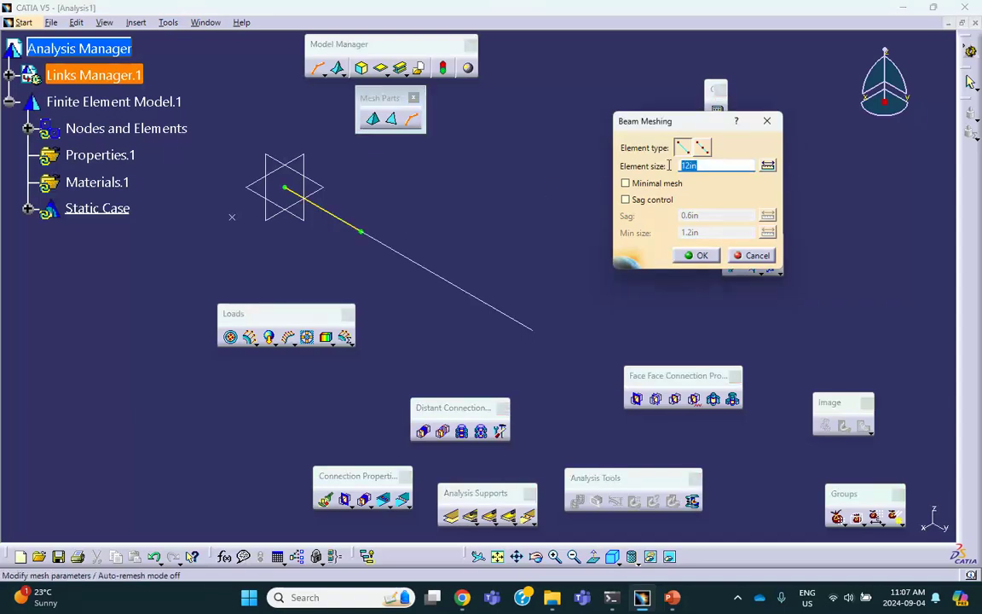
type("1ft")
left_click(696, 254)
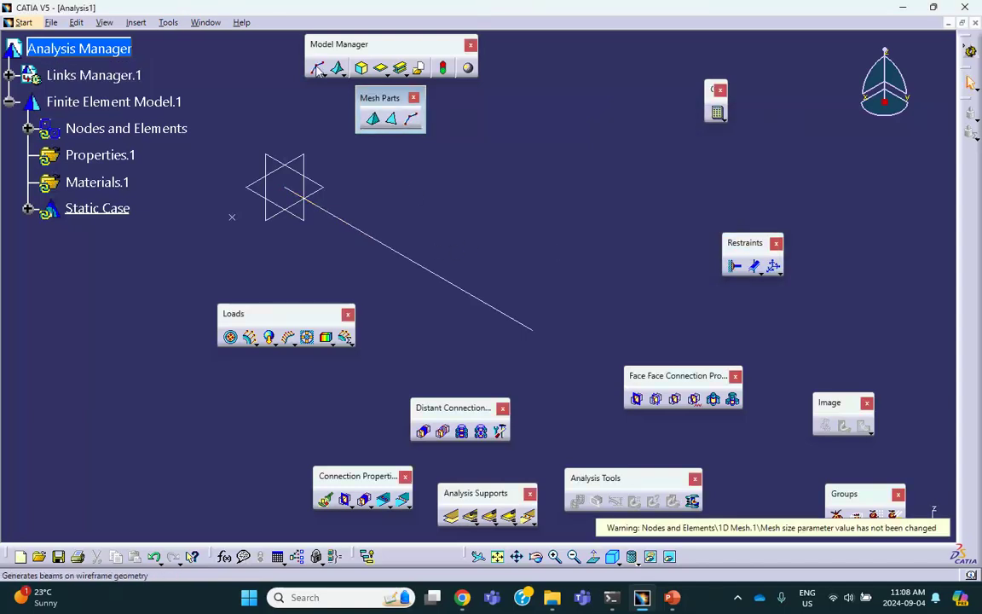
Create linear beam meshes with a 12 in element size on the second and third line segments
left_click(411, 119)
left_click(396, 252)
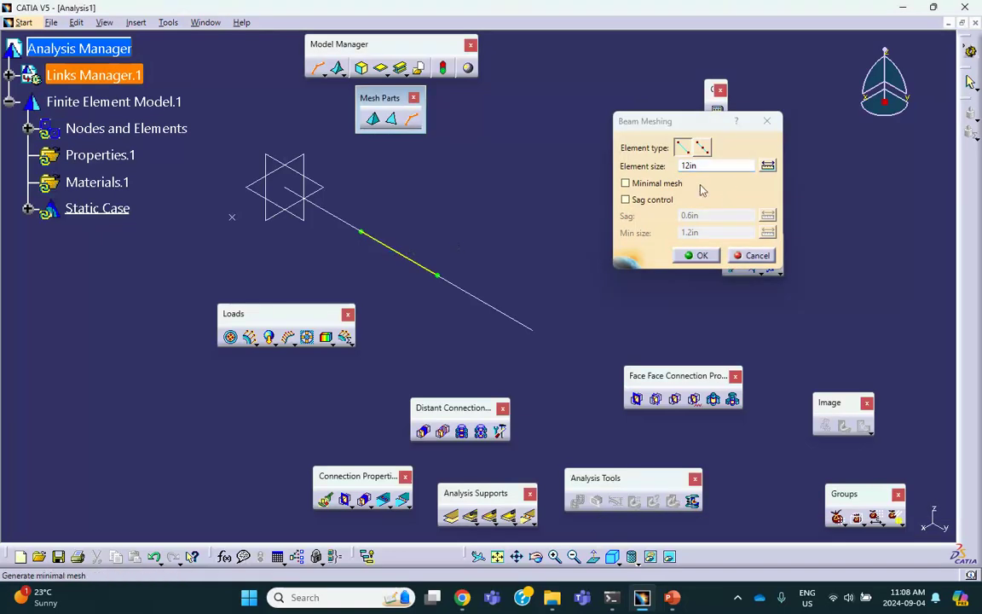
left_click(701, 255)
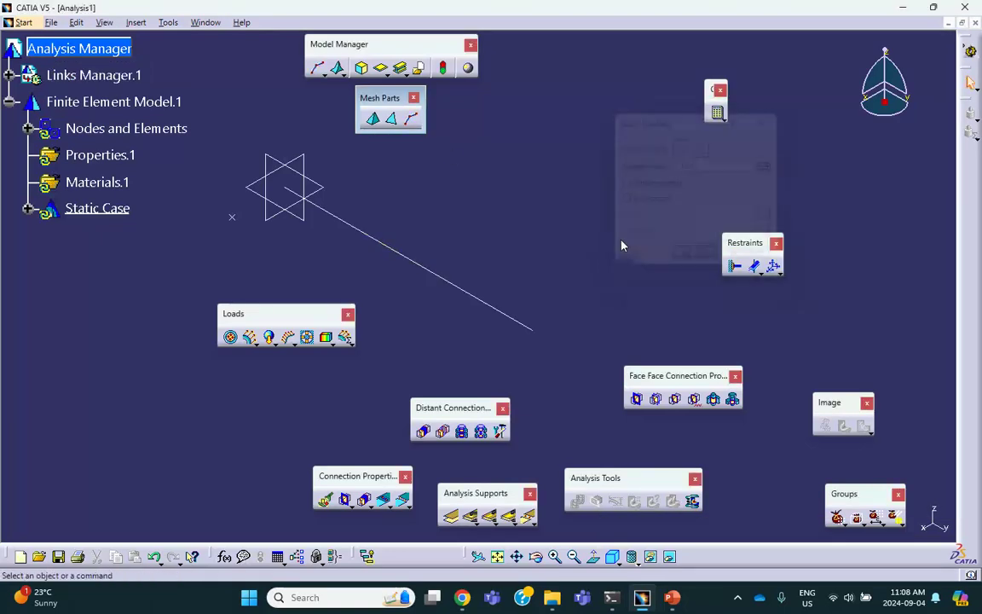
left_click(320, 75)
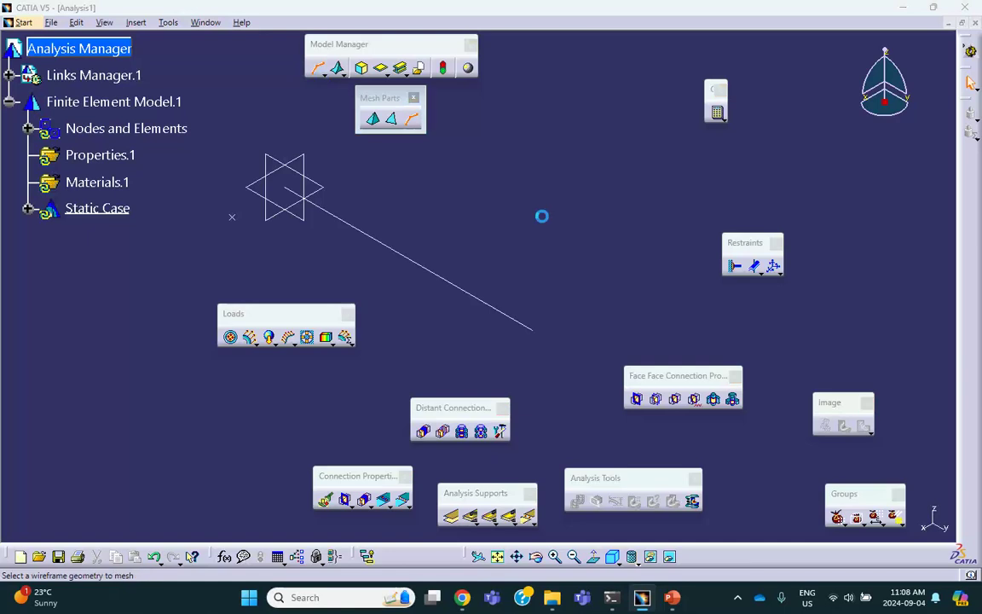
left_click(448, 280)
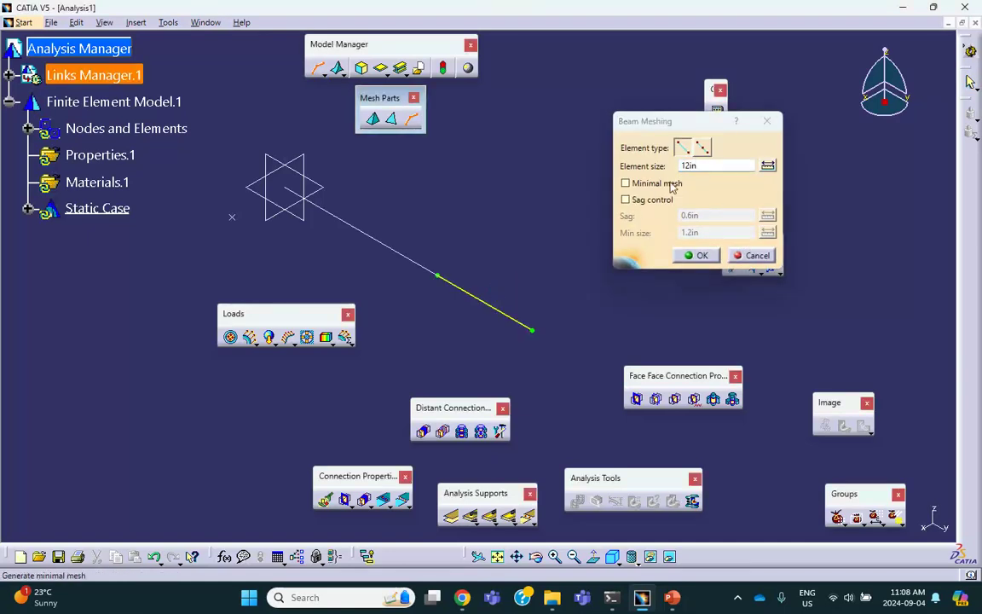
left_click(699, 166)
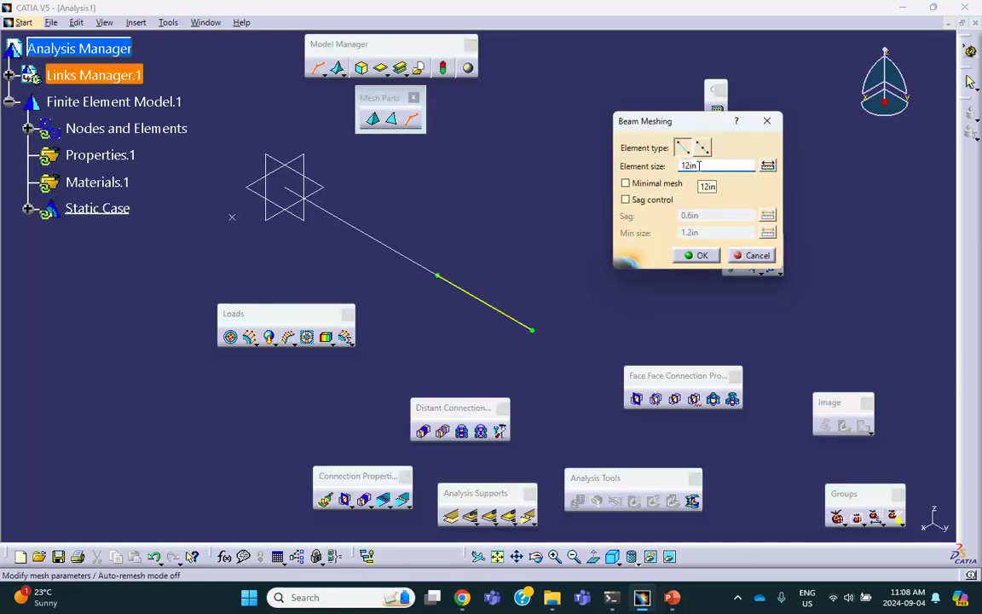
left_click(699, 256)
Generate a Mesh Visualization of Nodes and Elements and inspect the node and element numbering along the beam
left_click(28, 128)
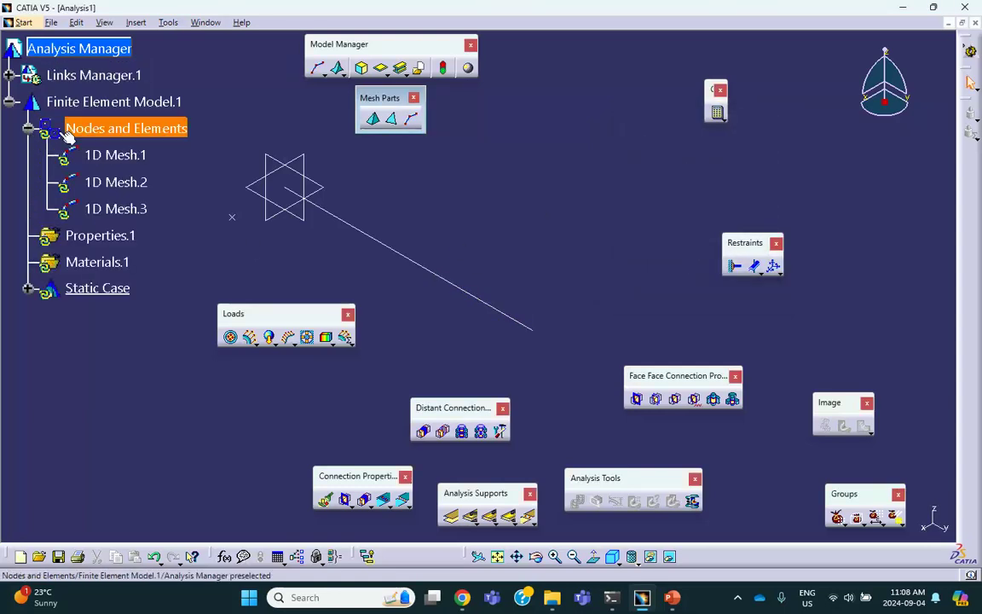
right_click(139, 132)
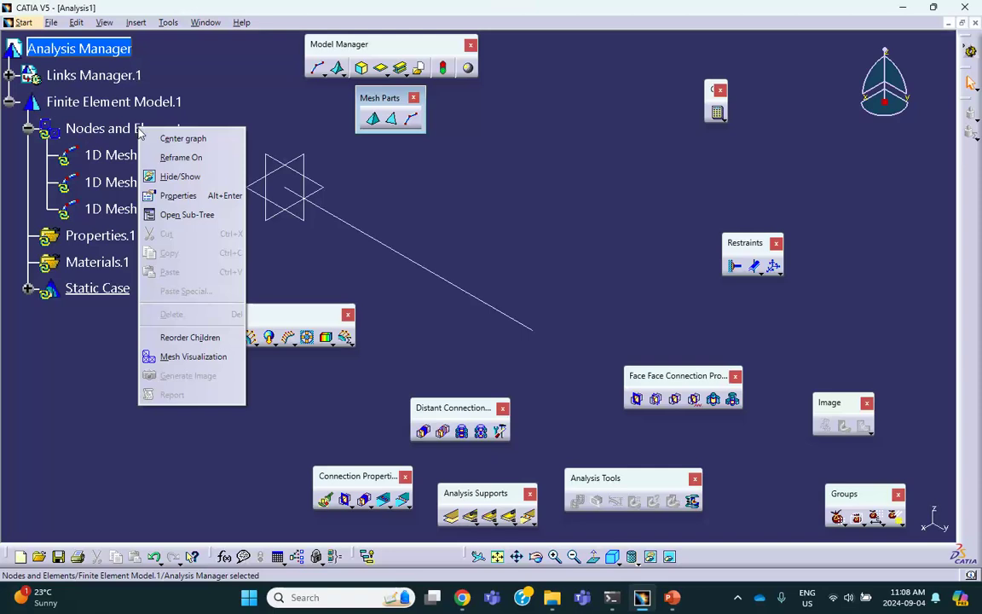
left_click(204, 356)
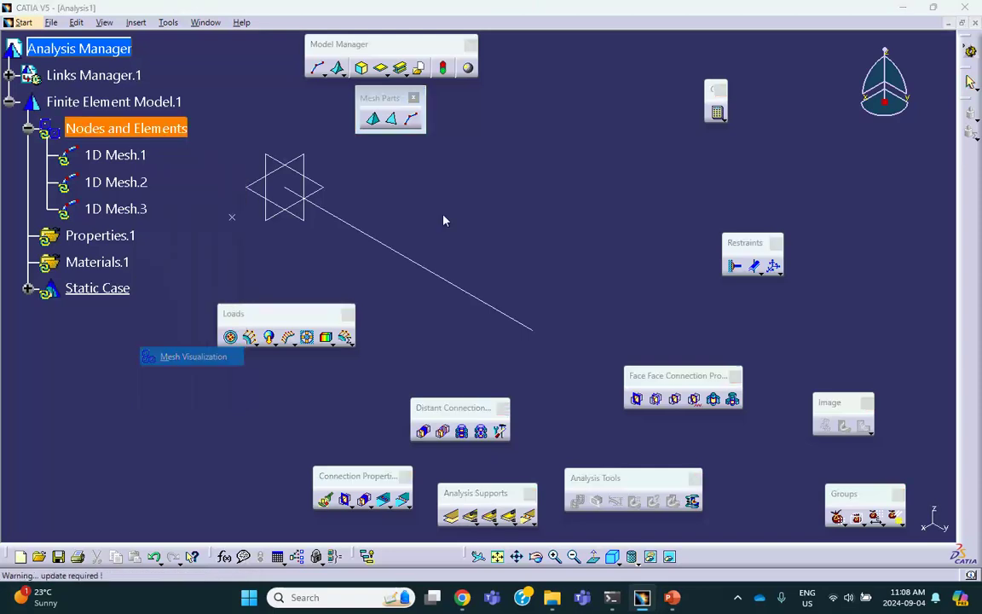
left_click(493, 326)
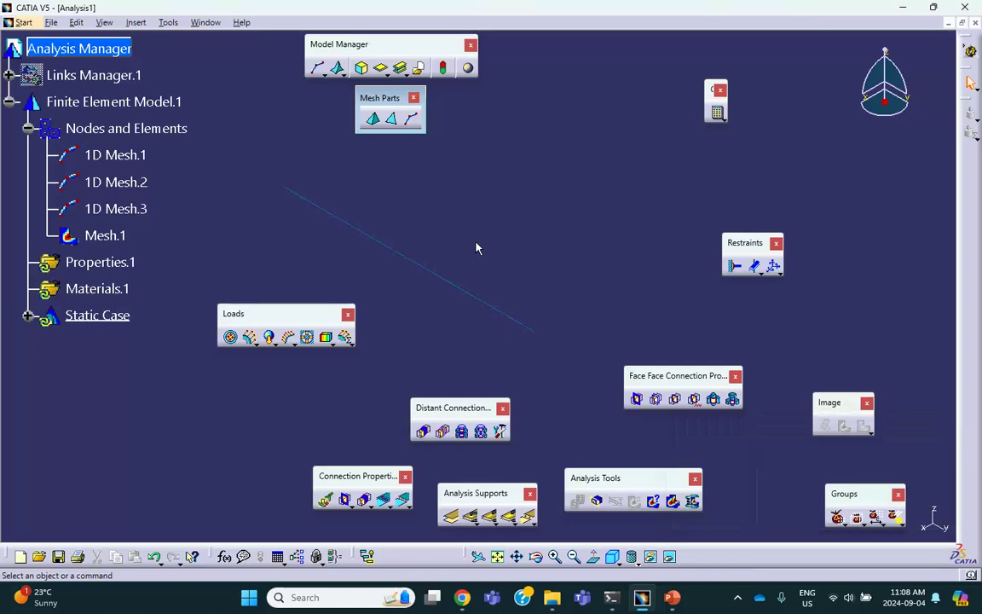
mouse_move(303, 197)
middle_mouse_down()
mouse_move(326, 194)
mouse_move(287, 169)
middle_mouse_up()
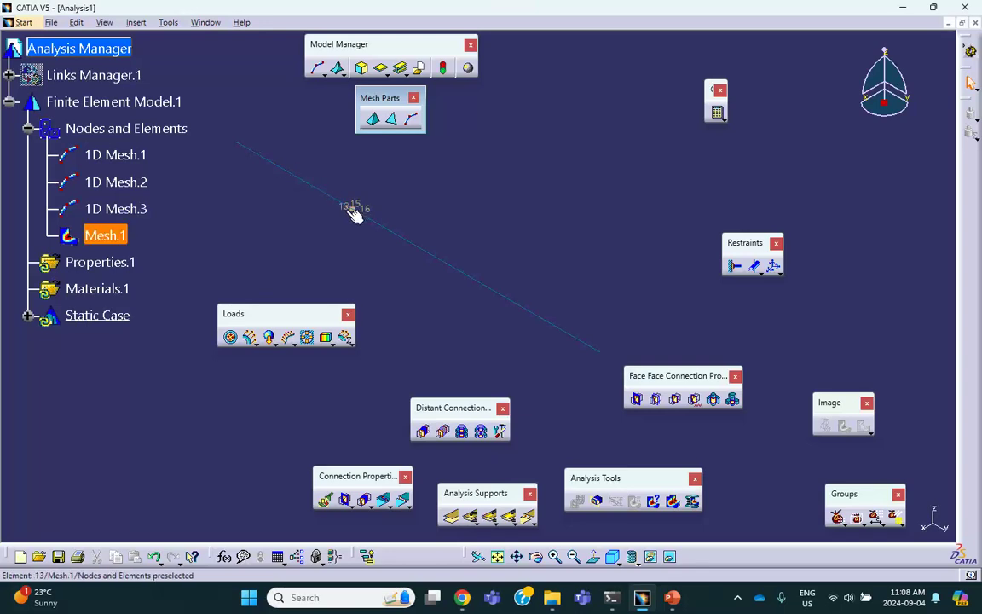
mouse_move(381, 249)
middle_mouse_down()
mouse_move(452, 310)
mouse_move(430, 264)
mouse_move(433, 226)
mouse_move(483, 216)
middle_mouse_up()
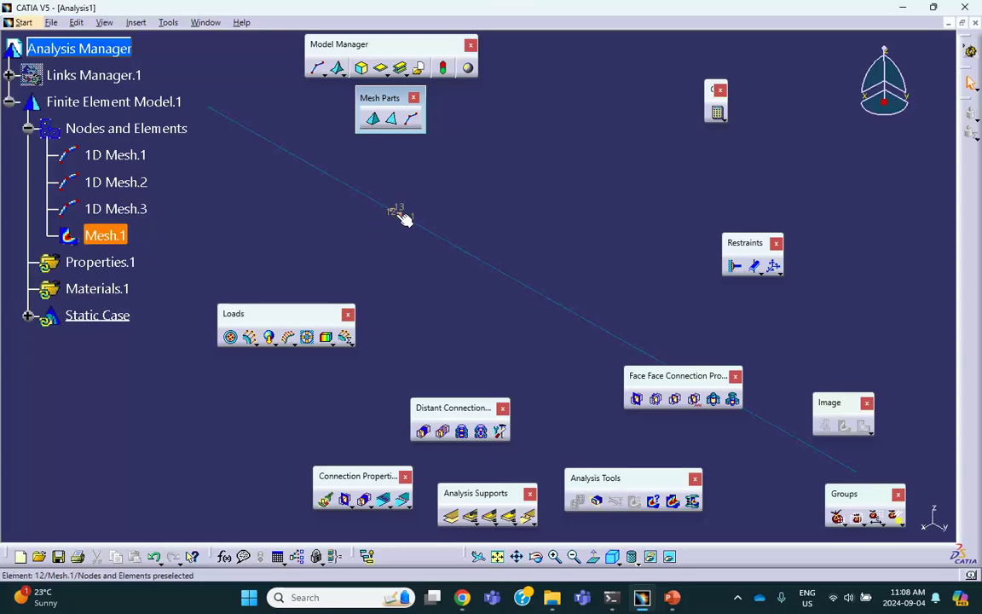
middle_click_drag(401, 212, 408, 257)
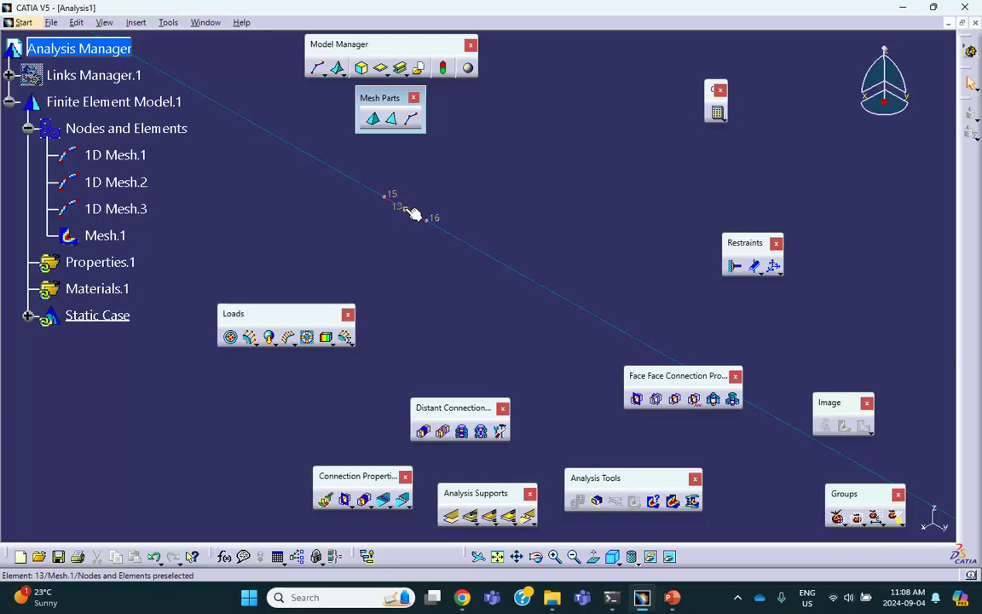
middle_click_drag(376, 197, 333, 169)
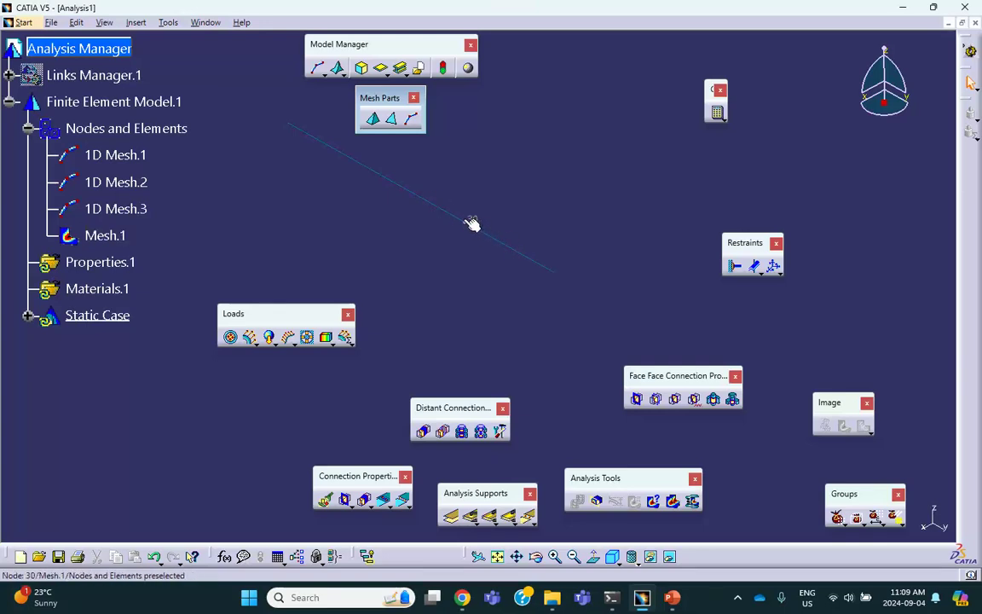
Deactivate the mesh visualization image to bring back the line geometry
left_click(401, 69)
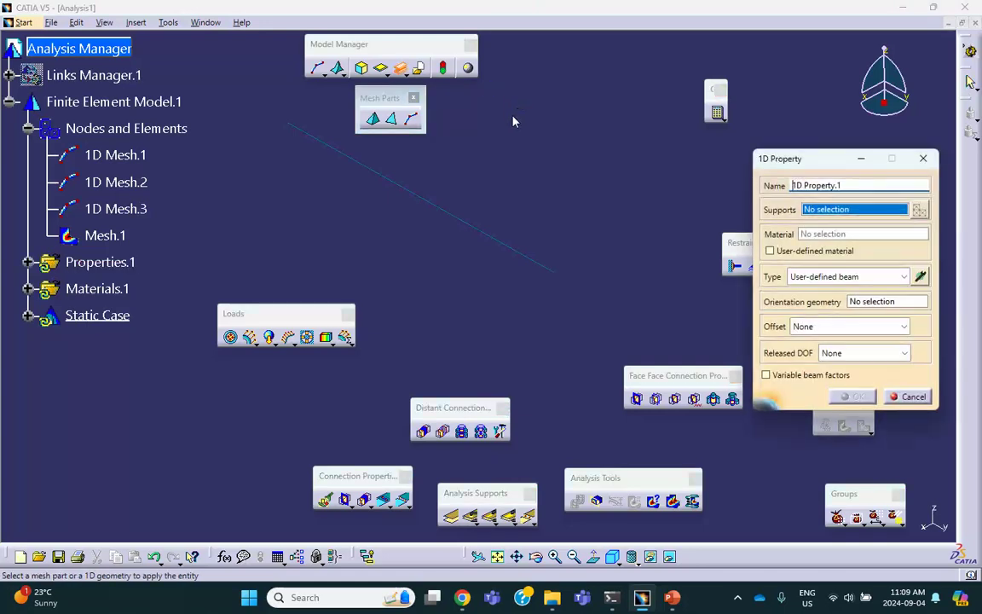
left_click(907, 396)
right_click(117, 237)
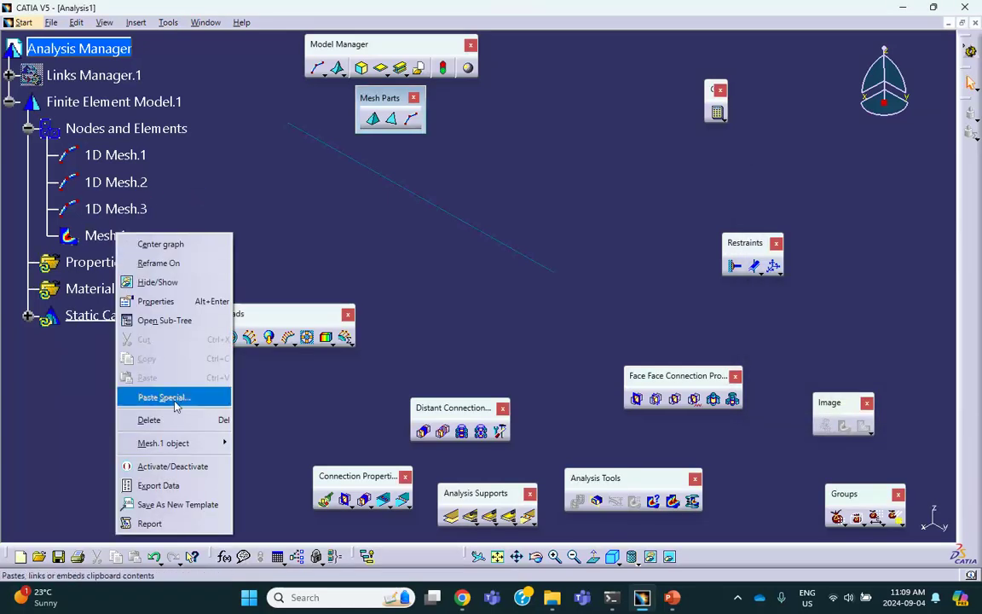
left_click(160, 466)
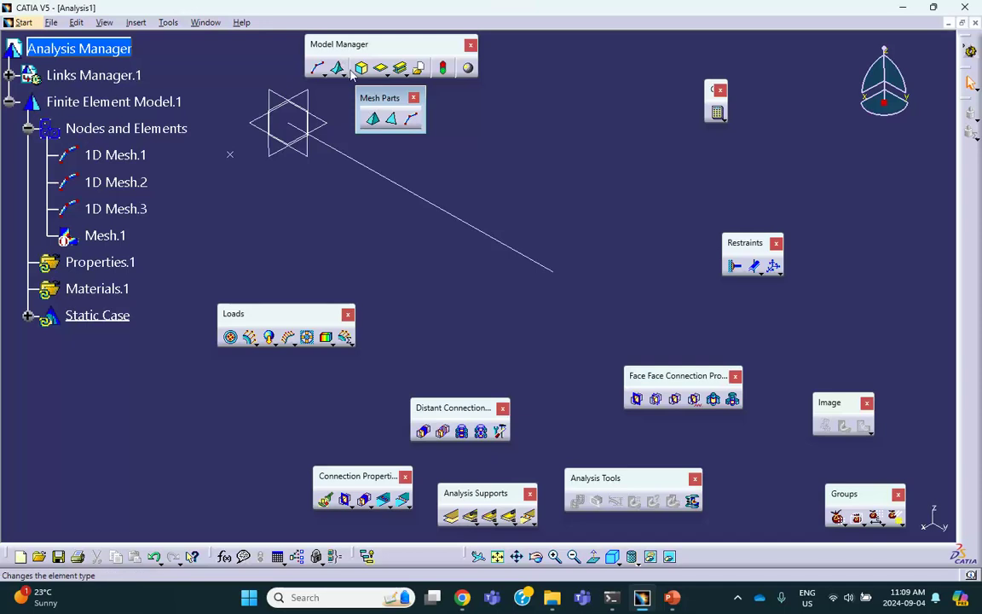
Define a 1D property of type User-defined beam on the first line segment, using the offset reference point as orientation geometry
left_click(406, 75)
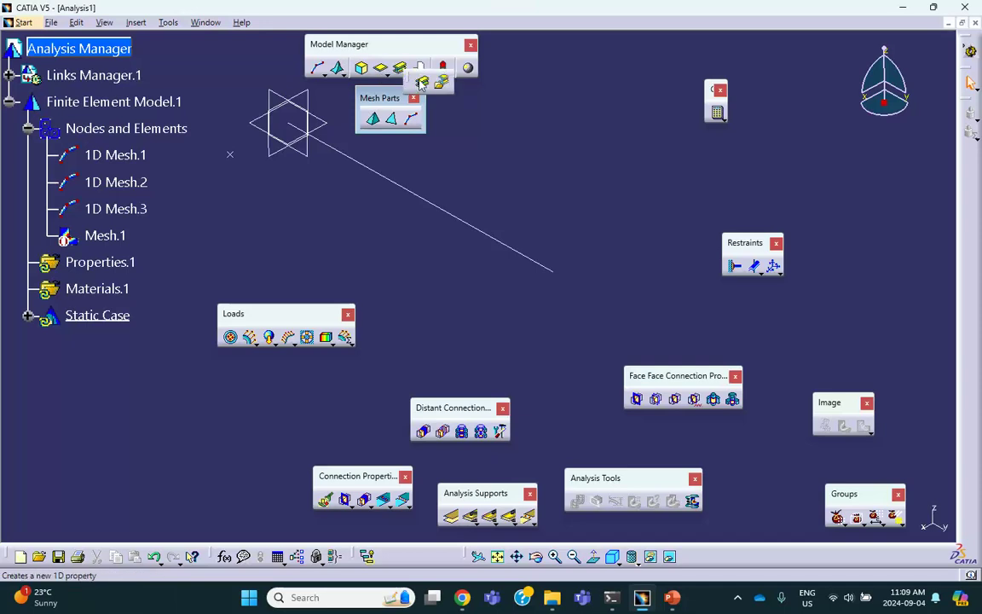
left_click(422, 81)
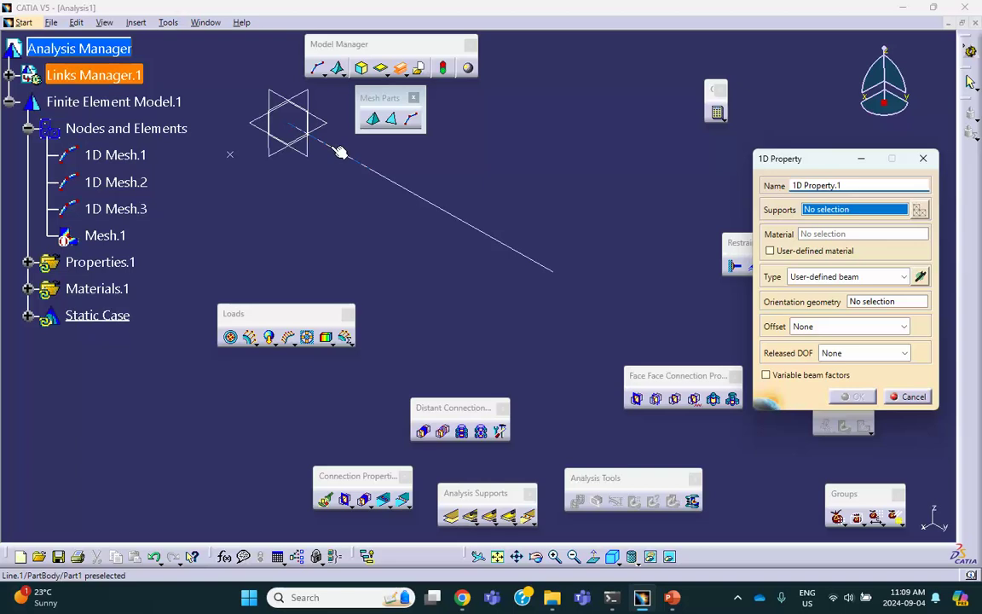
left_click(339, 152)
middle_click_drag(351, 258, 407, 240)
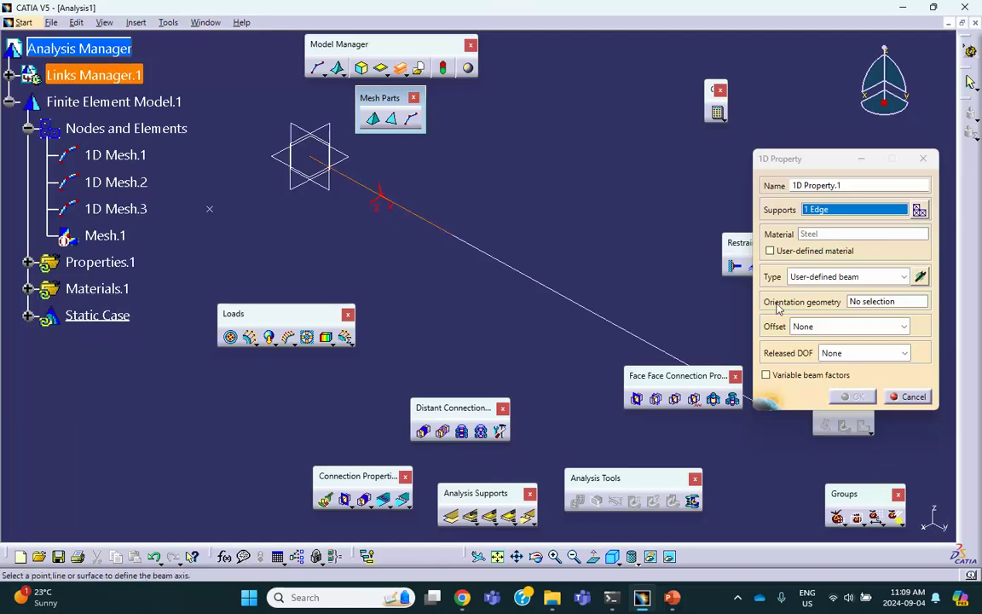
left_click(885, 302)
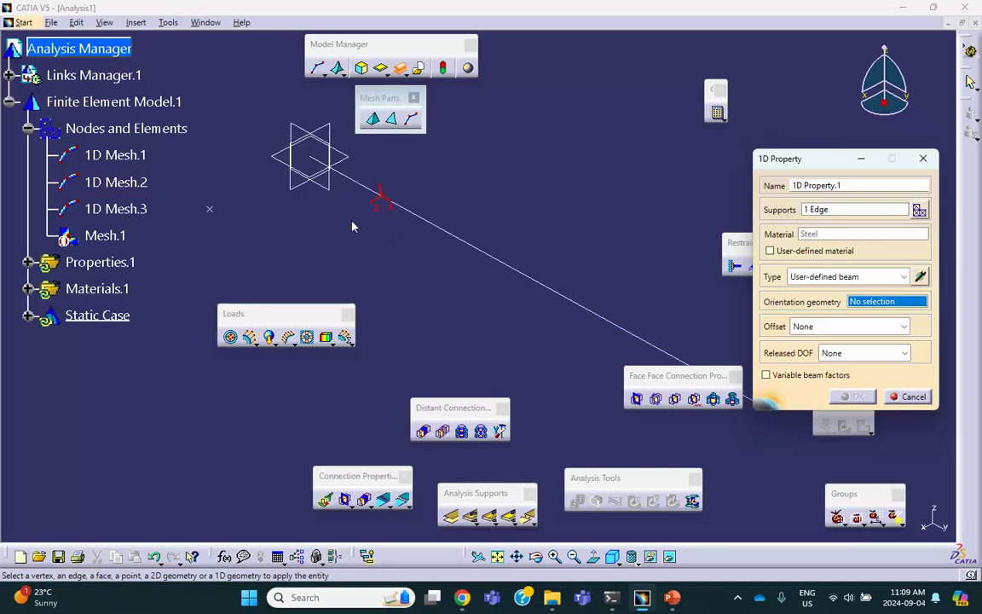
middle_click_drag(380, 205, 420, 233)
left_click(402, 220)
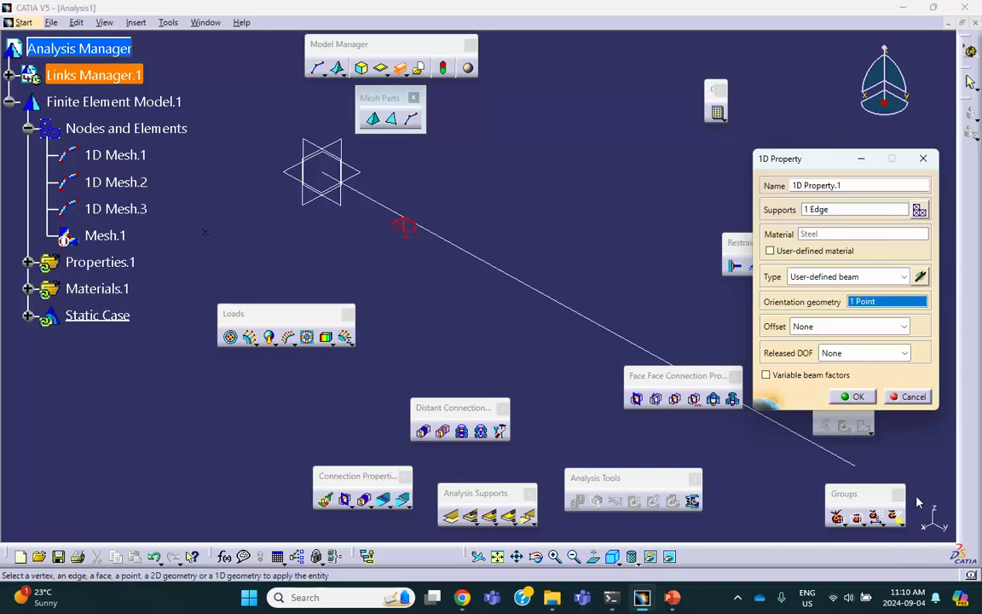
Set Iyy to 30in4 in the first segment's beam definition and accept the 1D property
left_click(921, 278)
left_click_drag(870, 259, 810, 167)
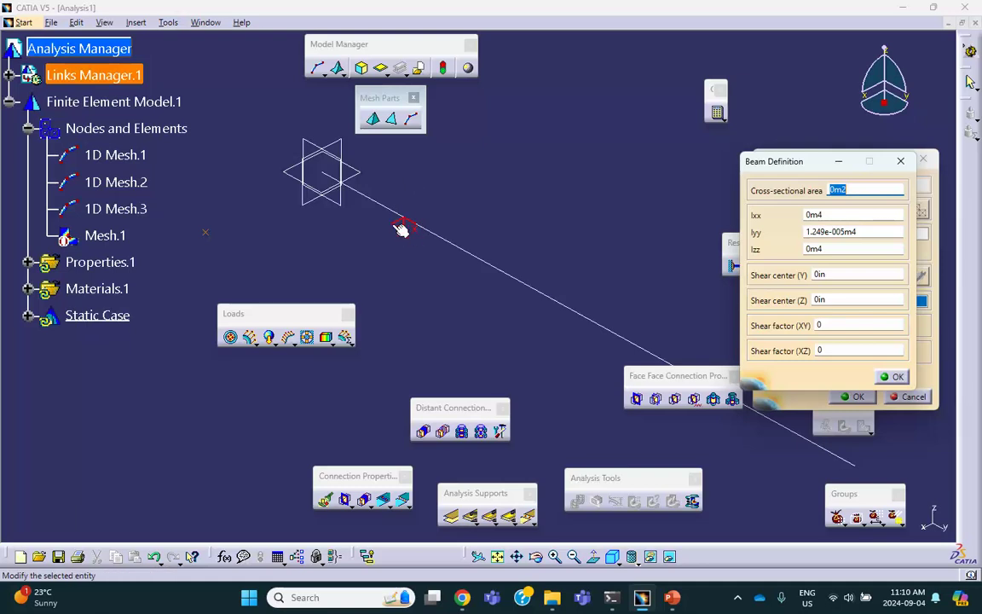
left_click_drag(860, 231, 704, 225)
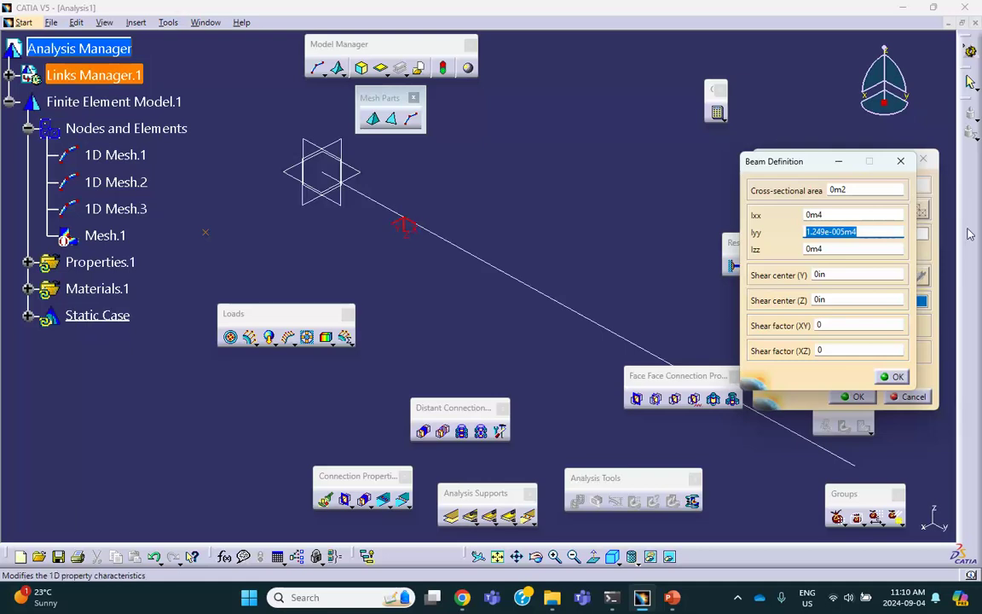
type("3")
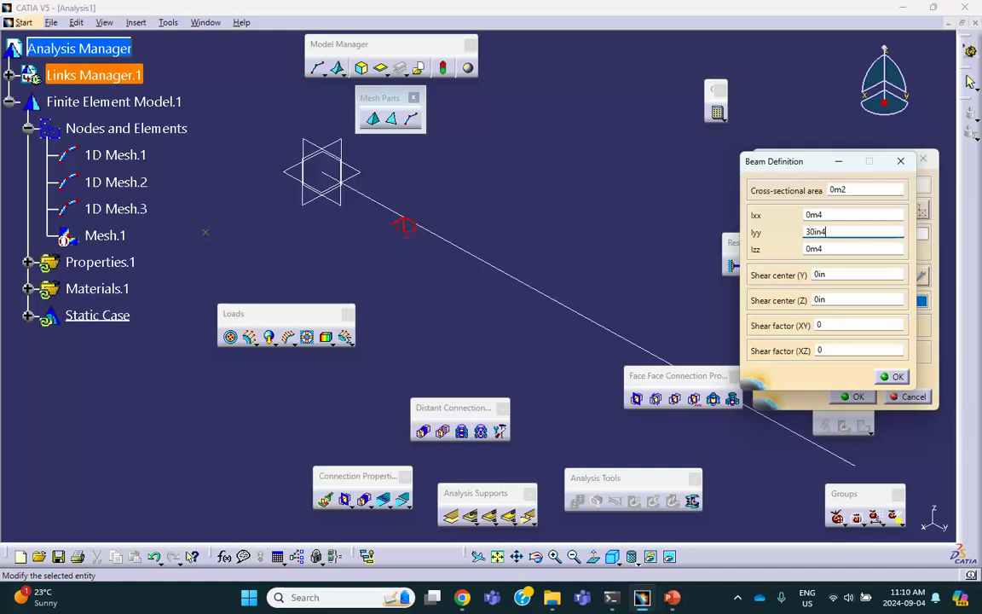
type("0in4")
left_click(863, 299)
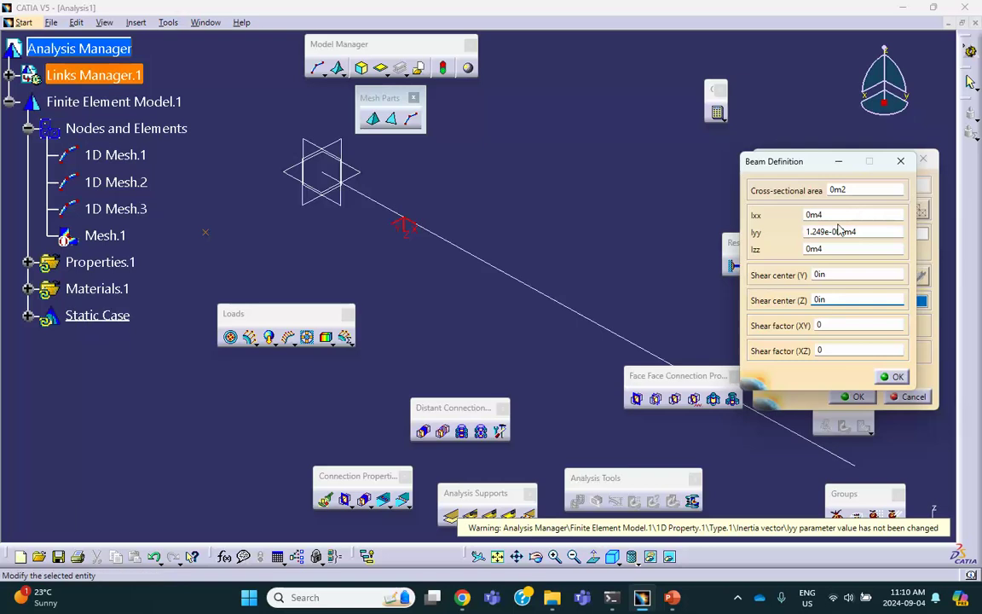
left_click(897, 377)
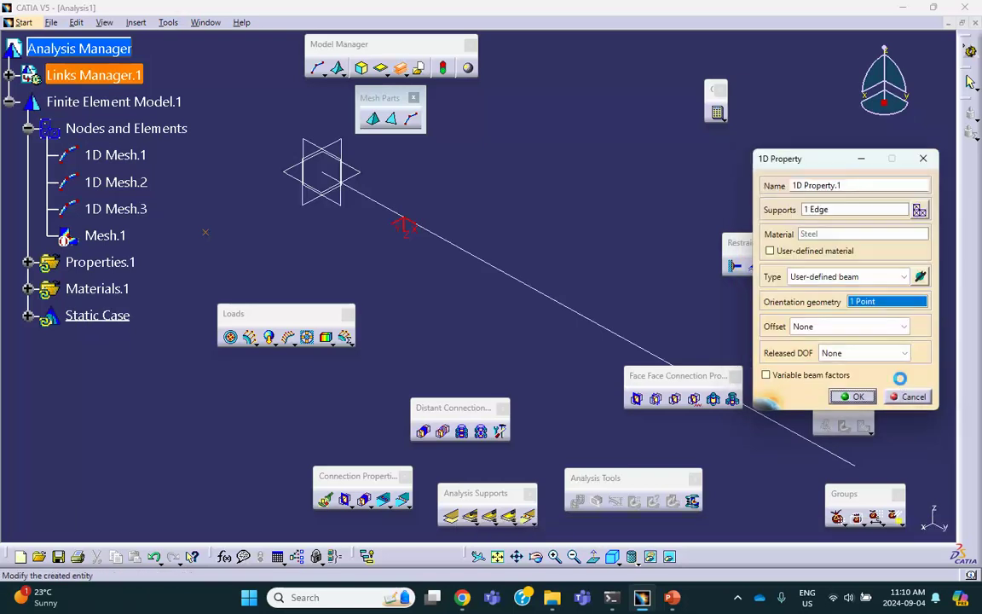
left_click(852, 396)
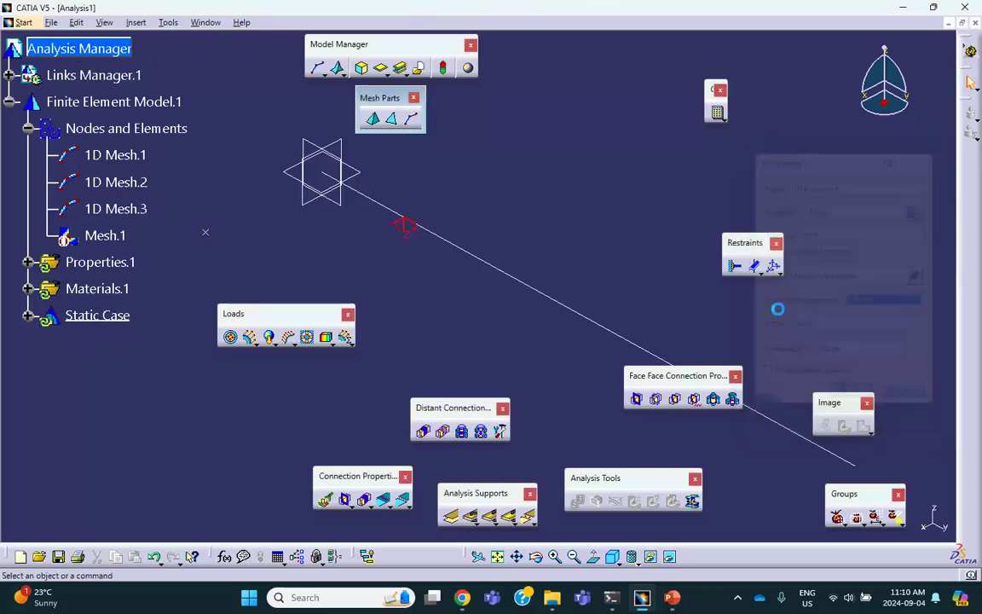
left_click(399, 71)
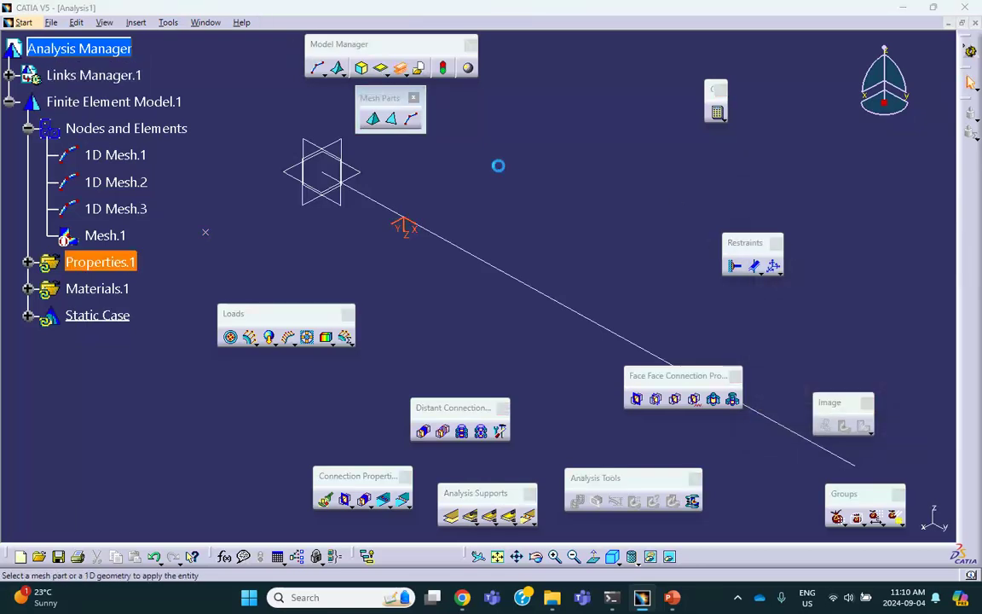
left_click(468, 255)
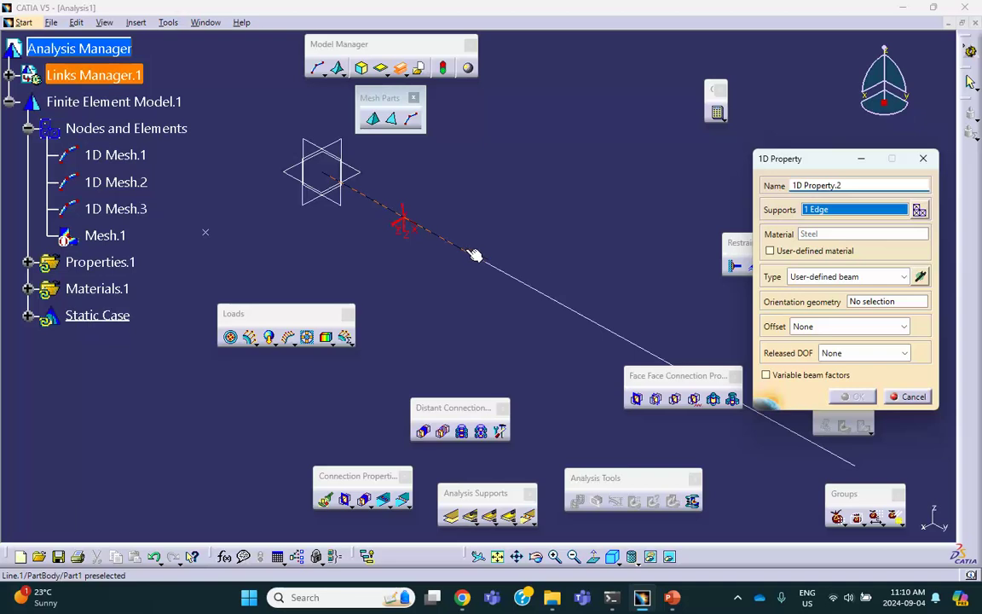
left_click(909, 397)
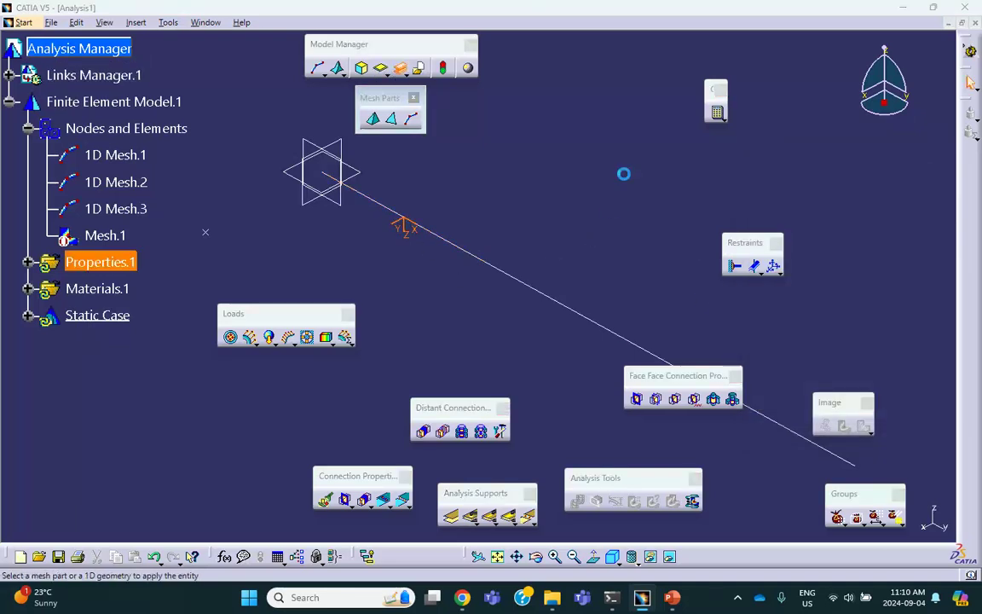
Define a User-defined beam 1D property on the middle line segment with the offset point as orientation geometry, accepting the prefilled beam definition
left_click(621, 336)
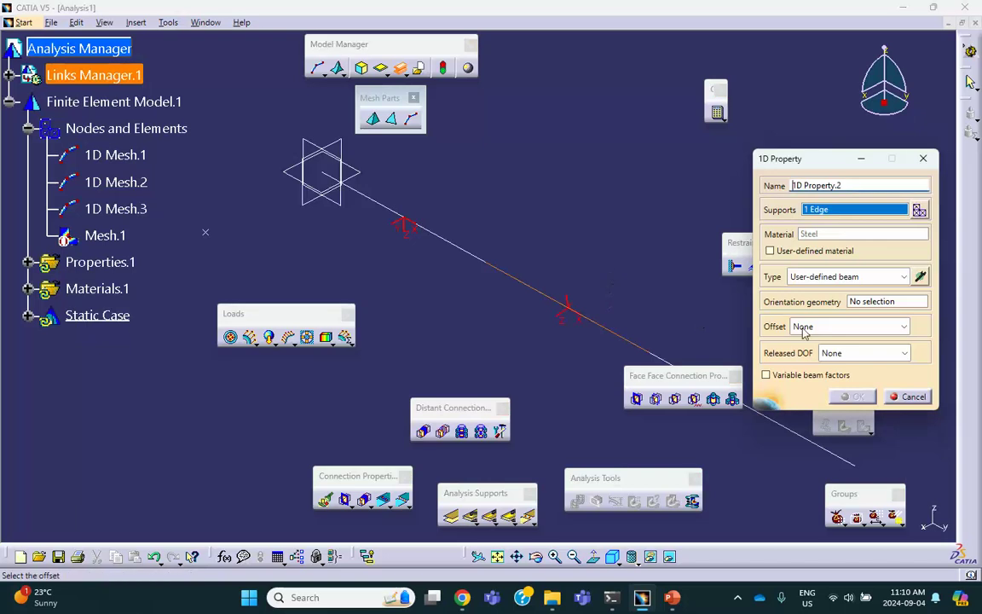
left_click(866, 300)
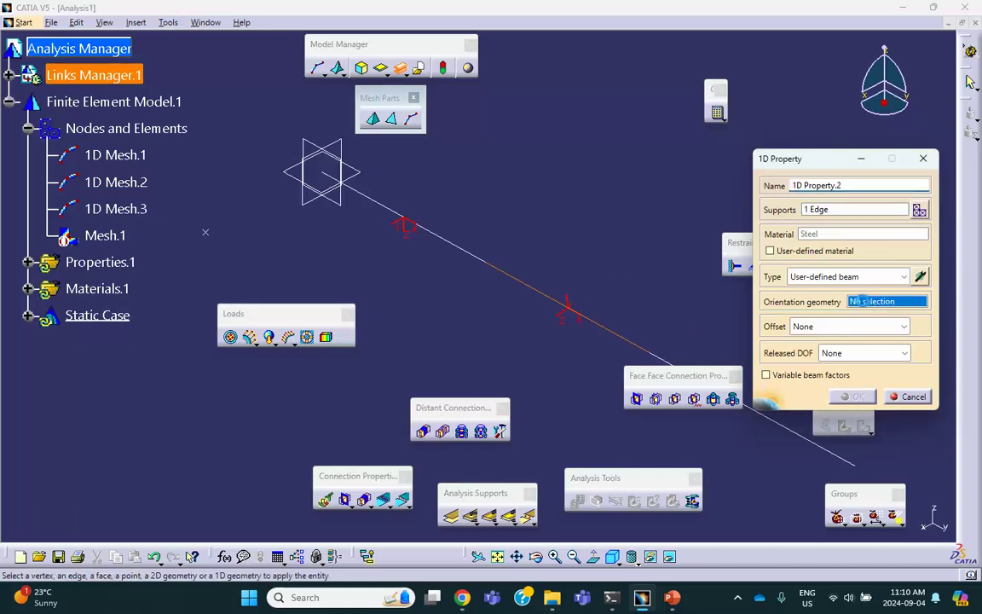
left_click(209, 234)
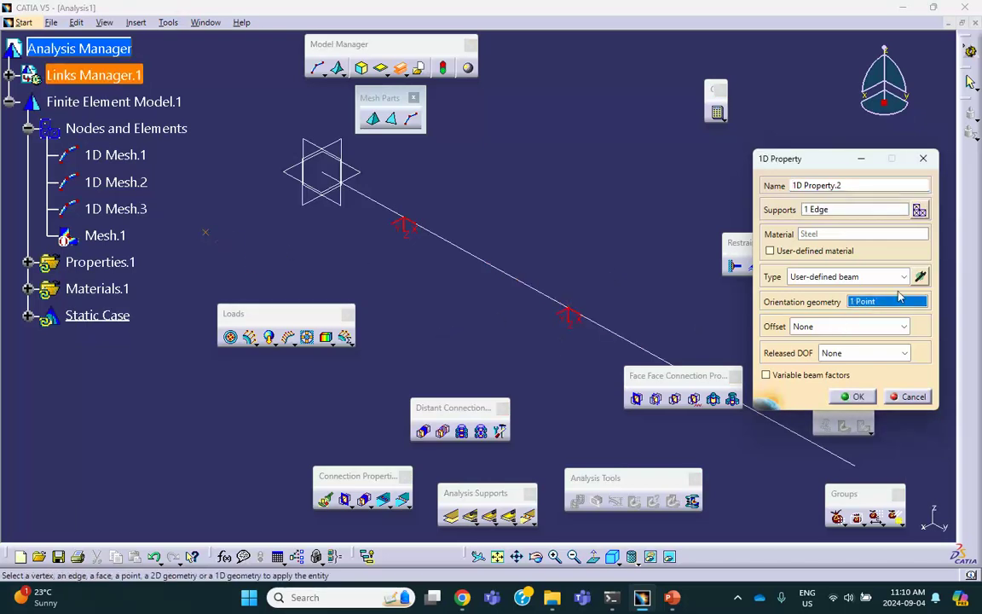
left_click(920, 276)
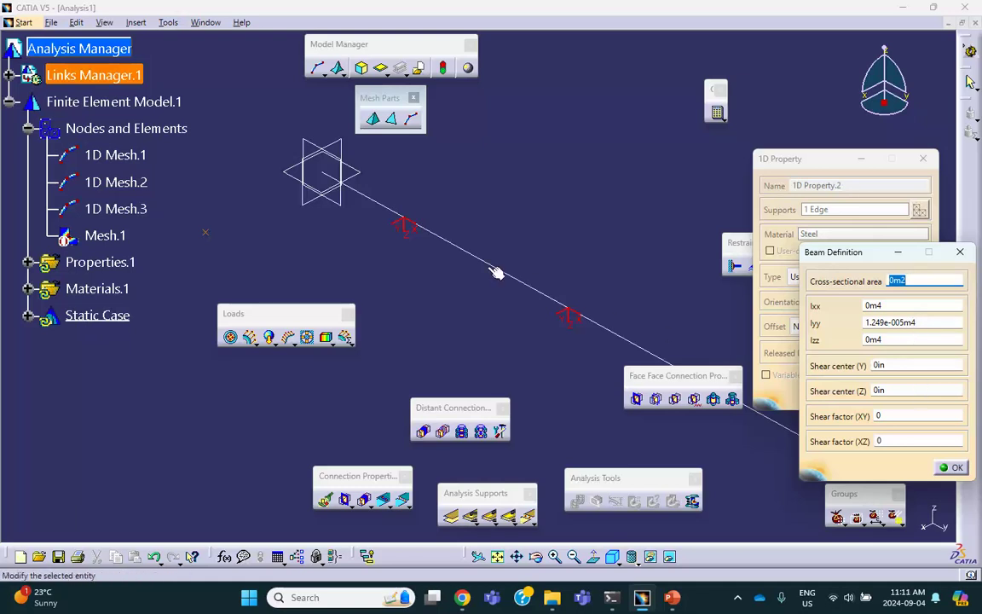
middle_click_drag(578, 390, 494, 324)
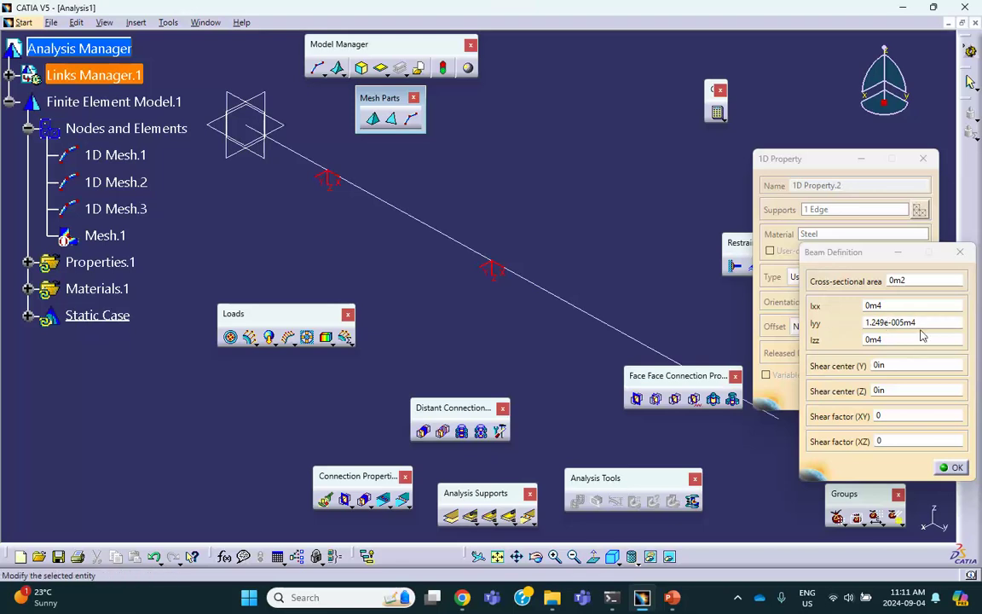
left_click(953, 467)
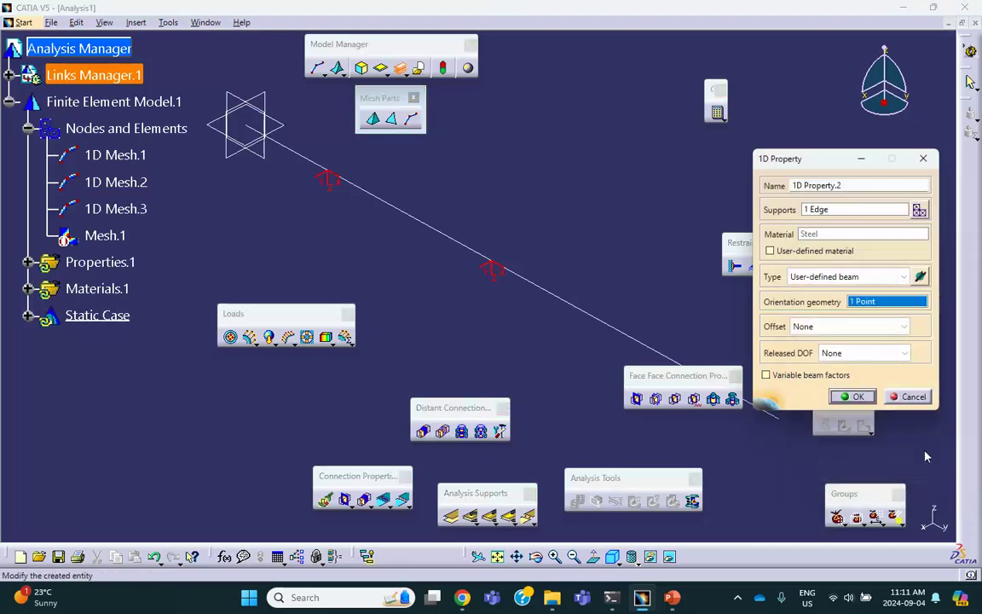
middle_click_drag(676, 289, 579, 228)
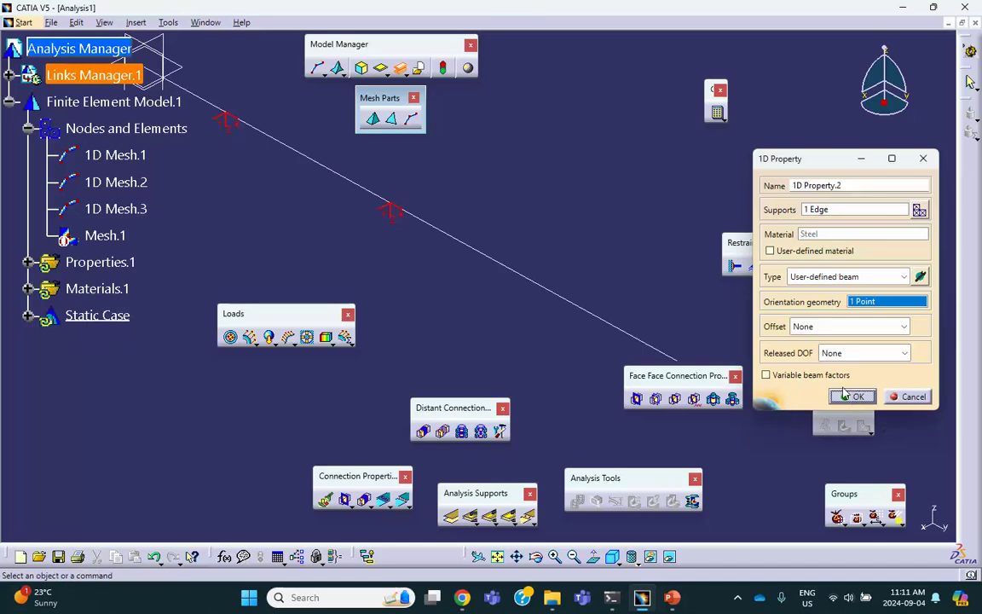
left_click(855, 397)
Define a User-defined beam 1D property on the third line segment, oriented by the offset reference point, accepting the prefilled beam definition
left_click(412, 118)
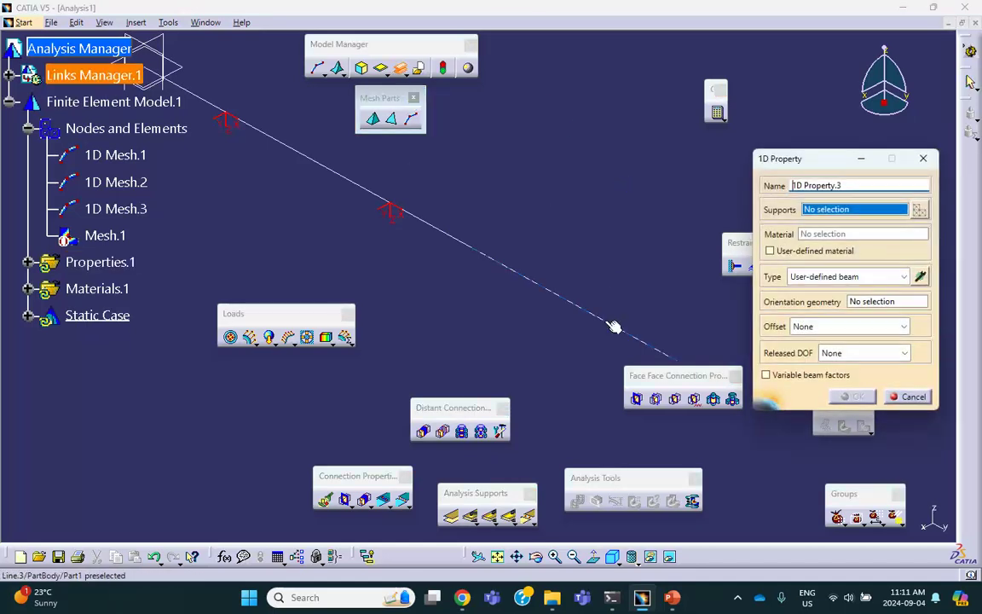
left_click(612, 325)
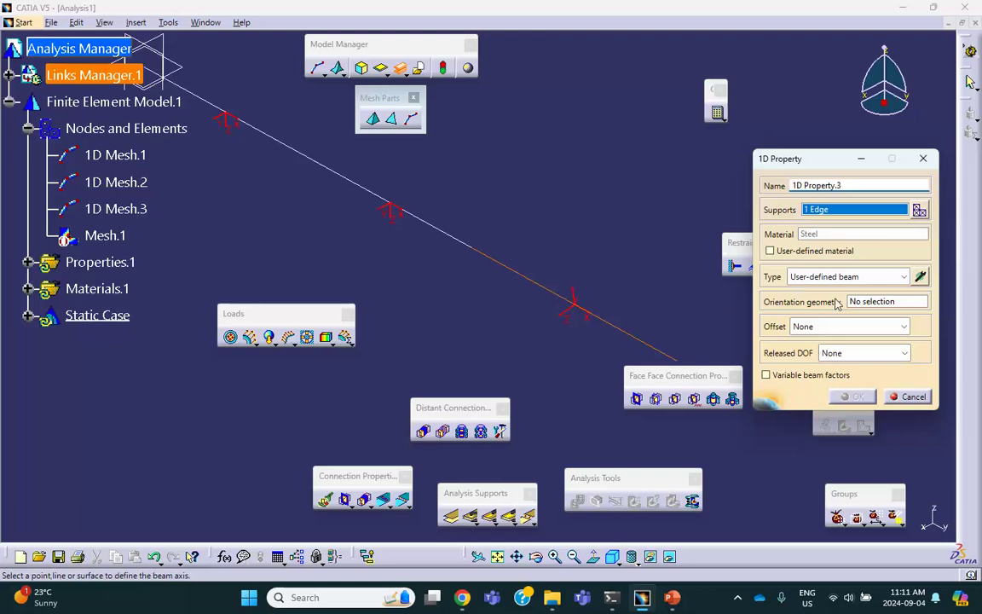
left_click(861, 301)
middle_click_drag(208, 168, 345, 184)
scroll(344, 184, "up", 1)
middle_click_drag(170, 114, 200, 91)
left_click(193, 124)
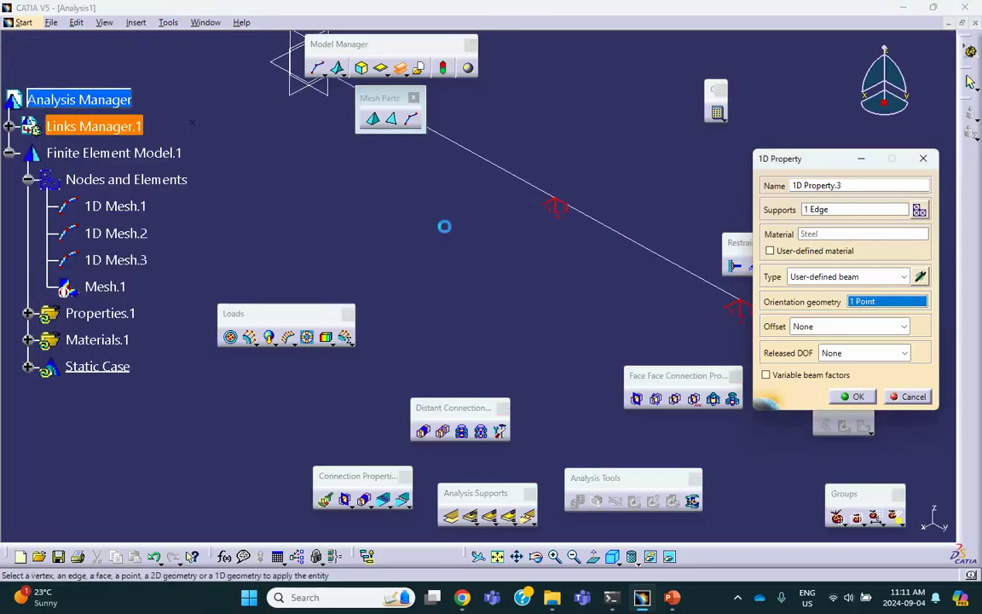
left_click(920, 276)
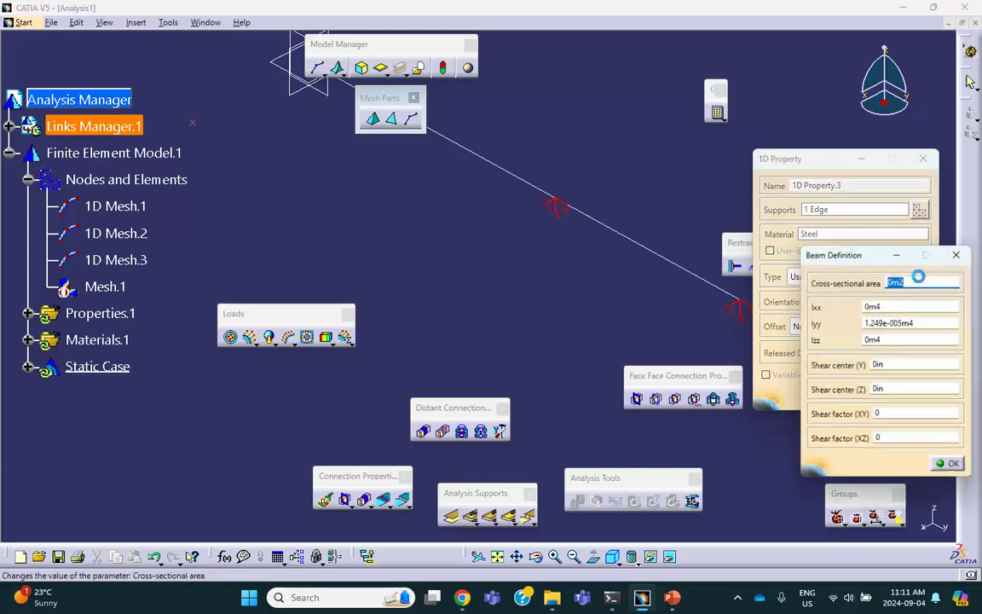
left_click(953, 467)
left_click(852, 397)
middle_click_drag(552, 324, 454, 329)
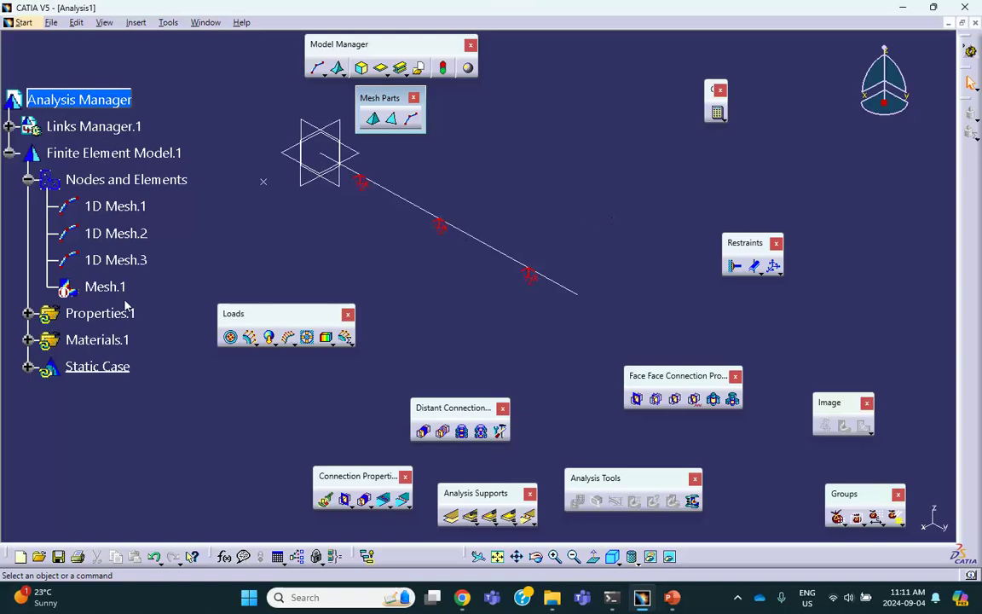
scroll(98, 225, "down", 3)
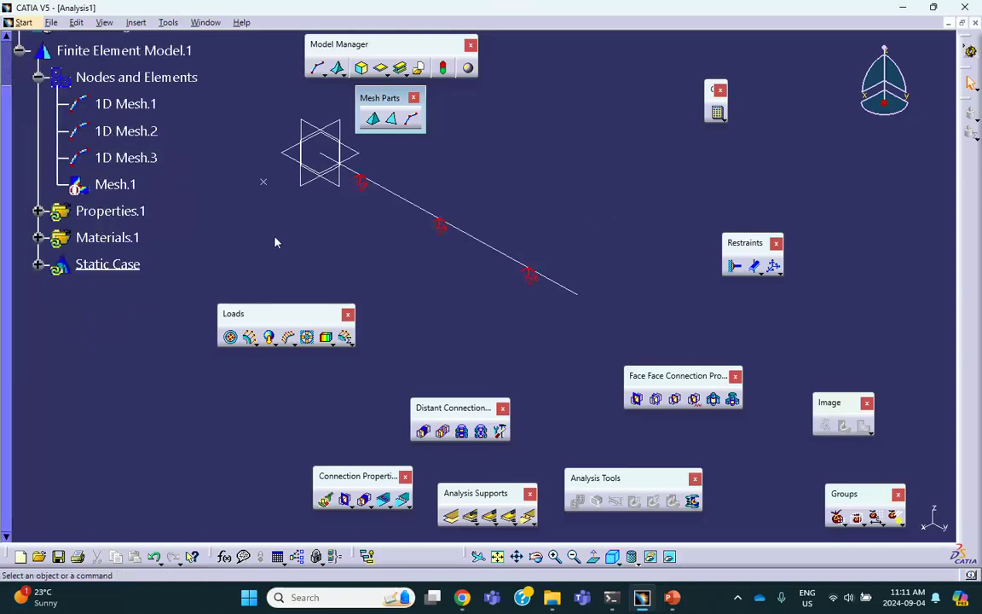
middle_click_drag(328, 244, 357, 274)
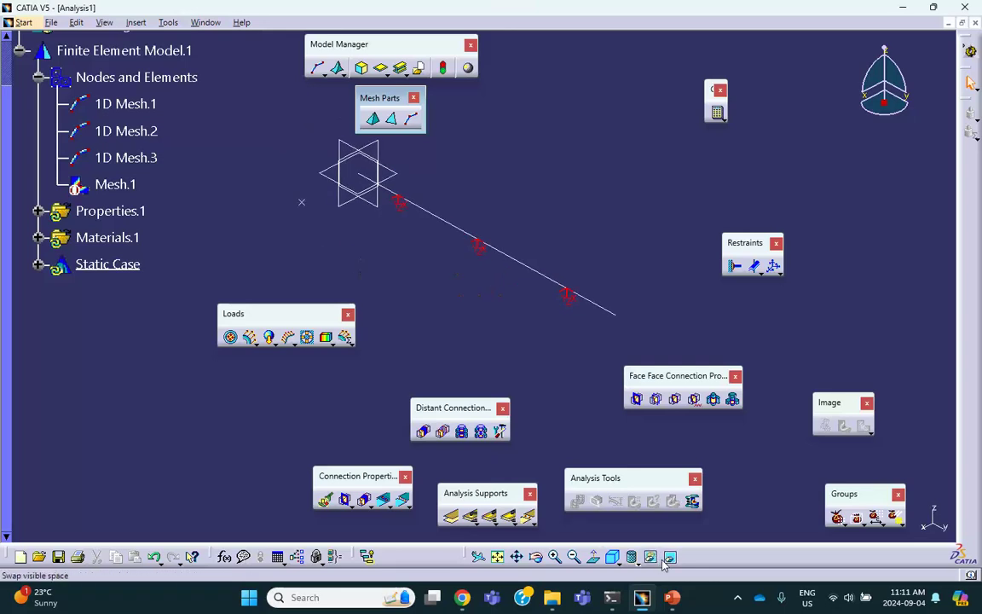
left_click(105, 206)
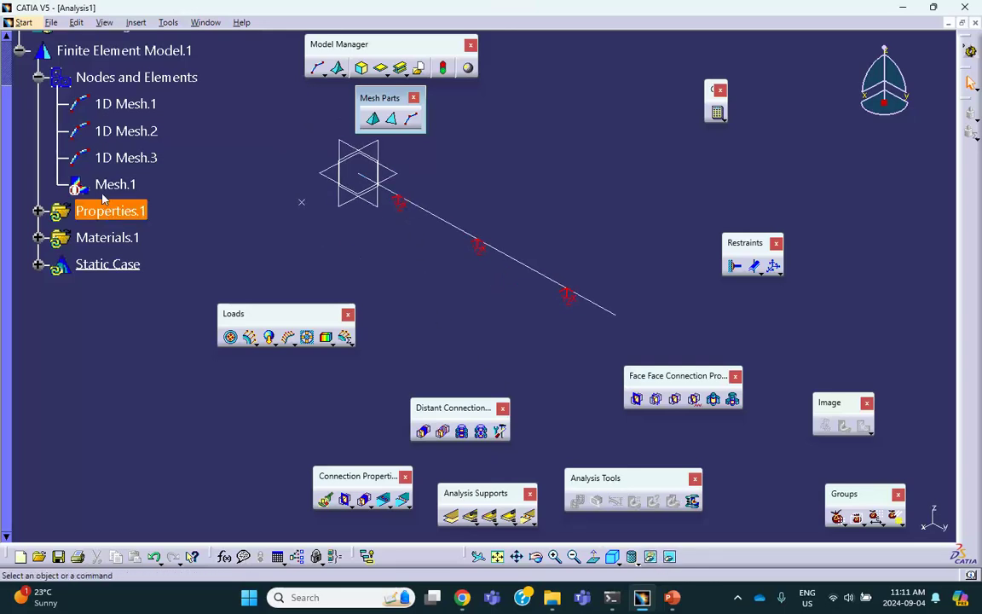
right_click(112, 213)
left_click(140, 282)
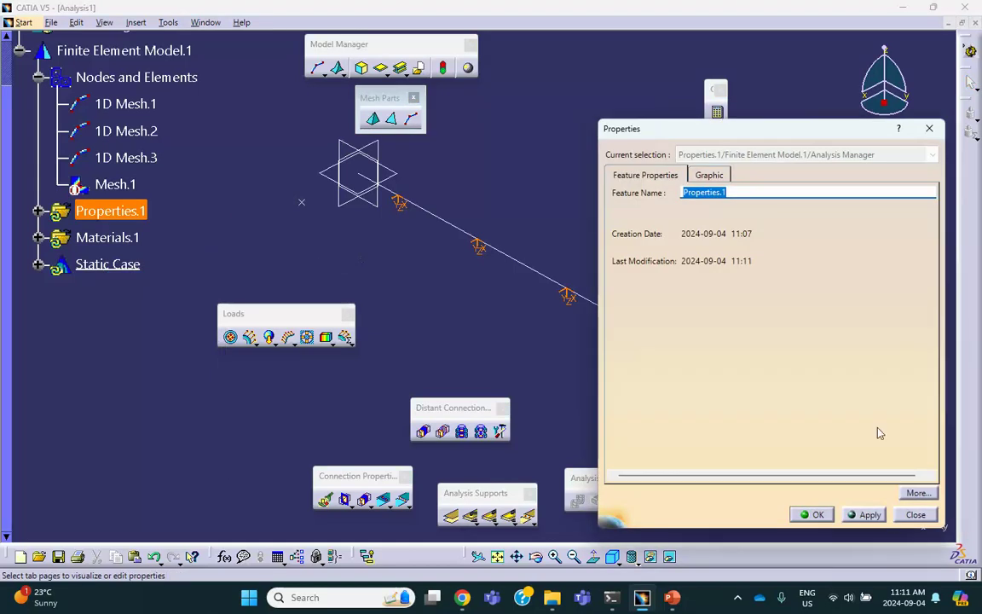
left_click(921, 516)
Hide the Properties.1 set so that the beam axis symbols no longer cover the line geometry
right_click(119, 218)
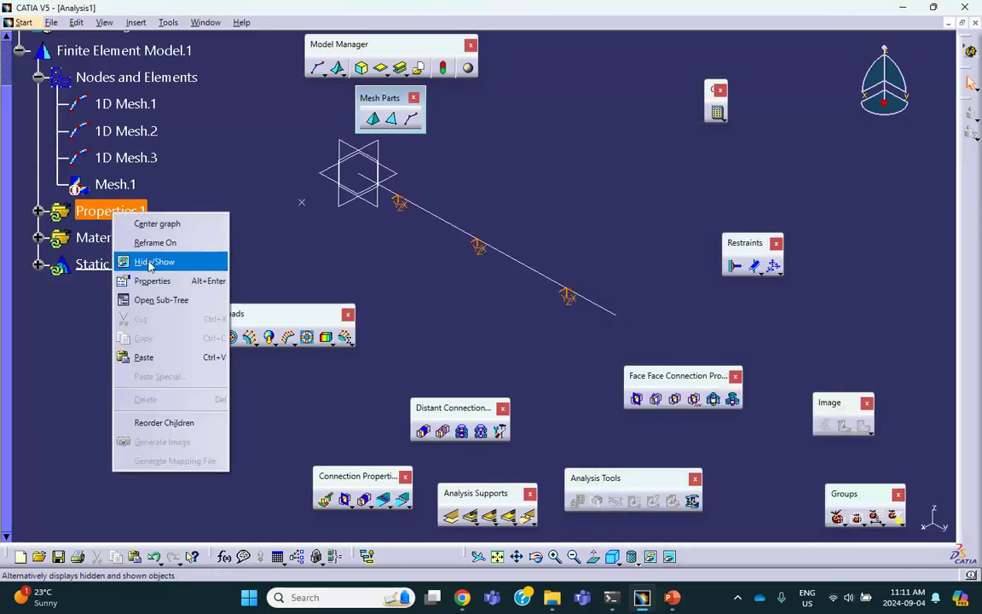
left_click(152, 261)
mouse_move(364, 271)
middle_mouse_down()
mouse_move(378, 284)
mouse_move(320, 208)
middle_mouse_up()
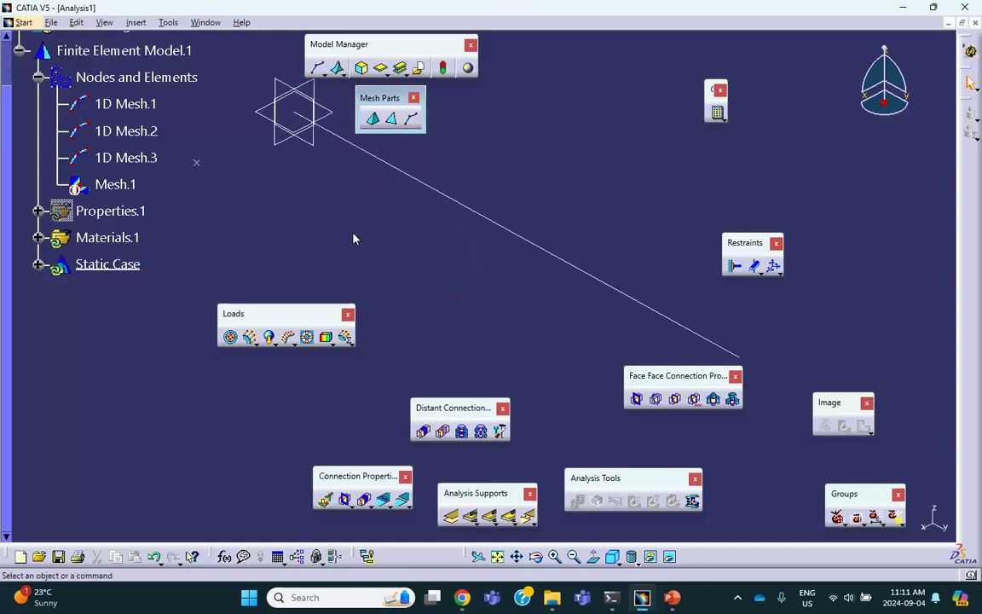
Start a General Analysis Connection, hide the middle line segment, and pick the first segment's free end vertex as first component
left_click_drag(464, 497, 465, 486)
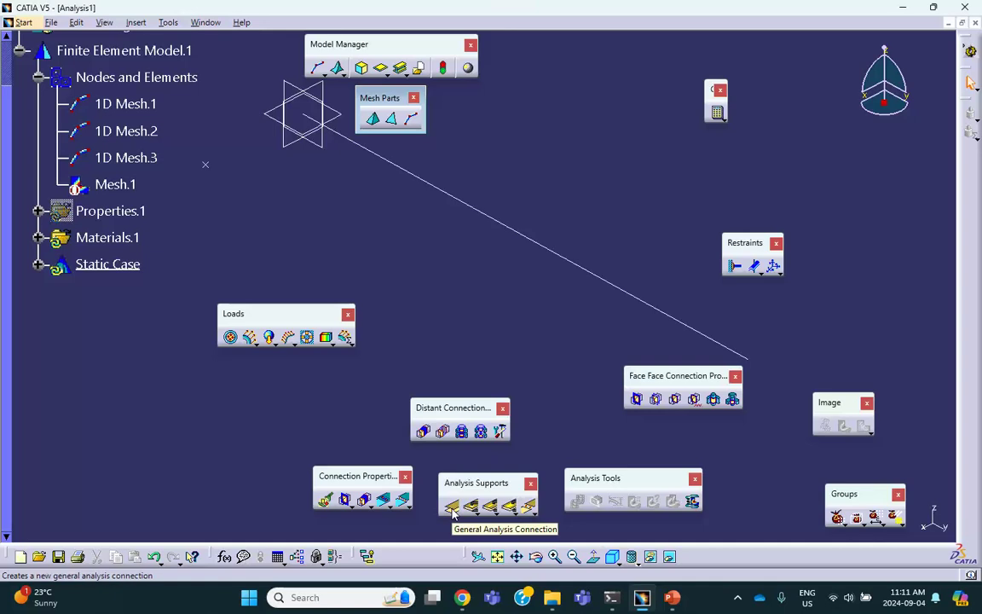
left_click(453, 508)
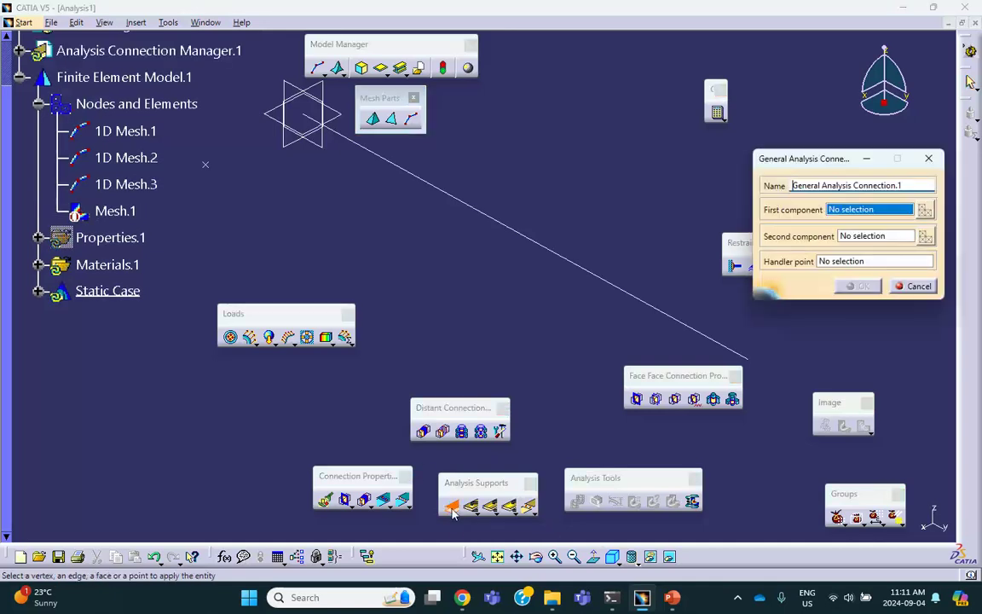
right_click(467, 205)
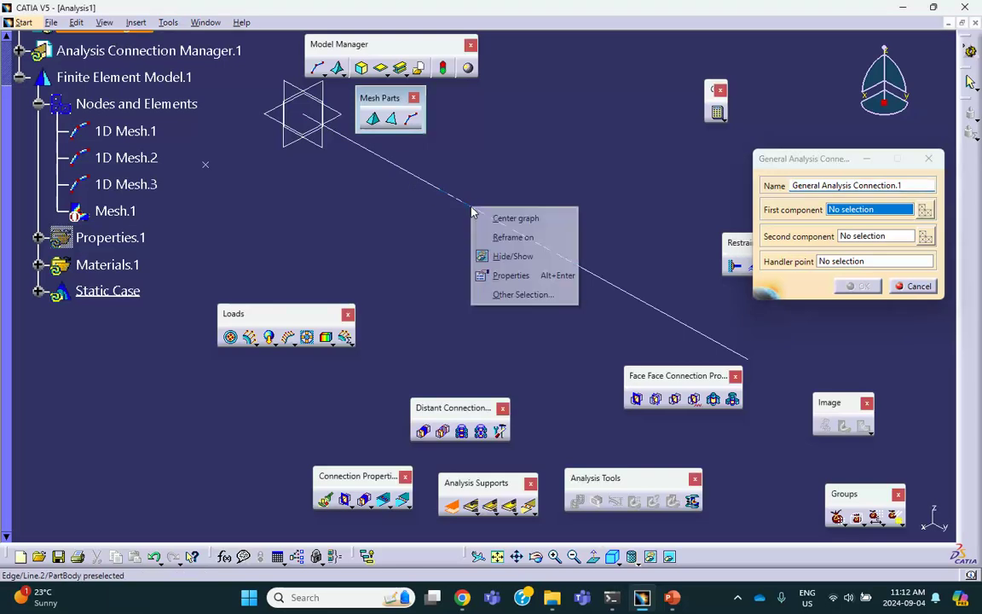
left_click(507, 256)
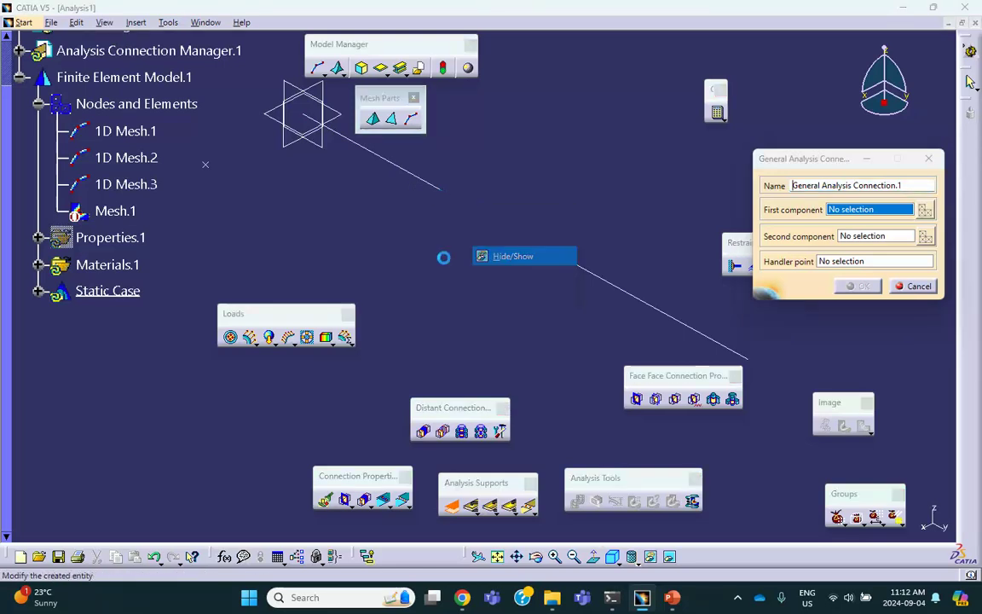
left_click(440, 189)
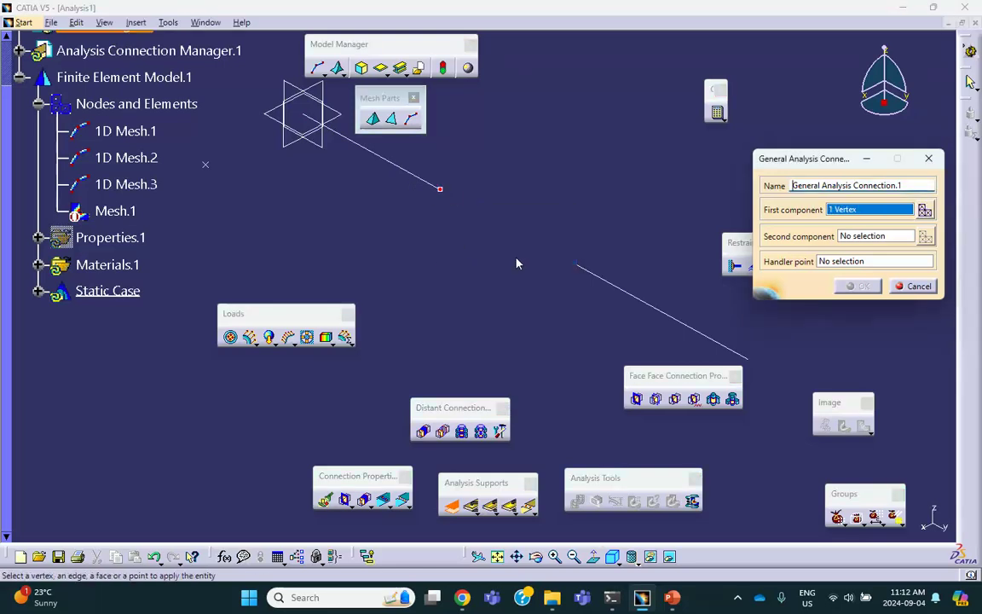
Pick the hidden middle segment's coincident start vertex as second component from the no-show space and accept the connection
left_click(871, 238)
left_click(669, 556)
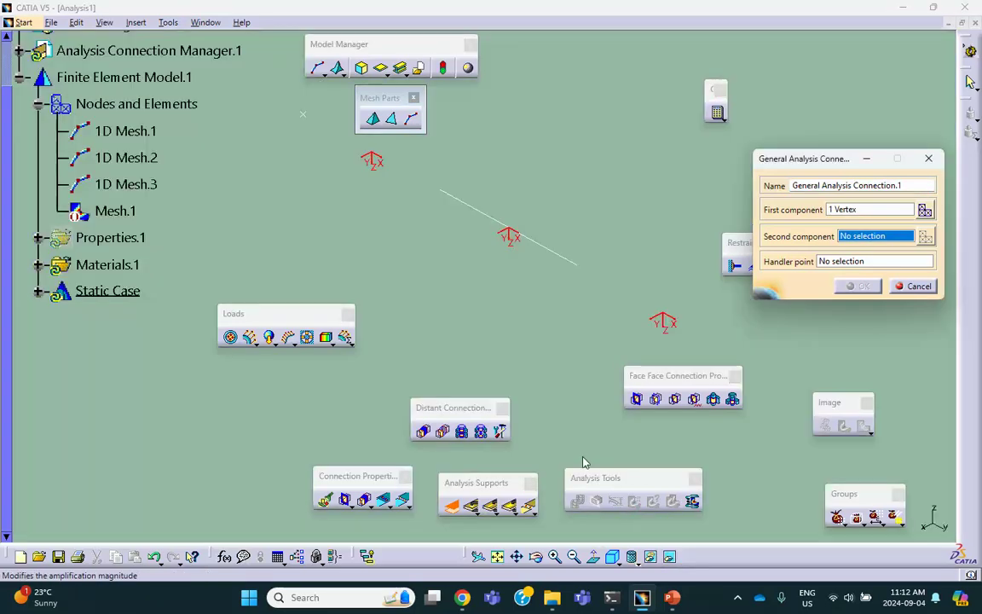
left_click(440, 189)
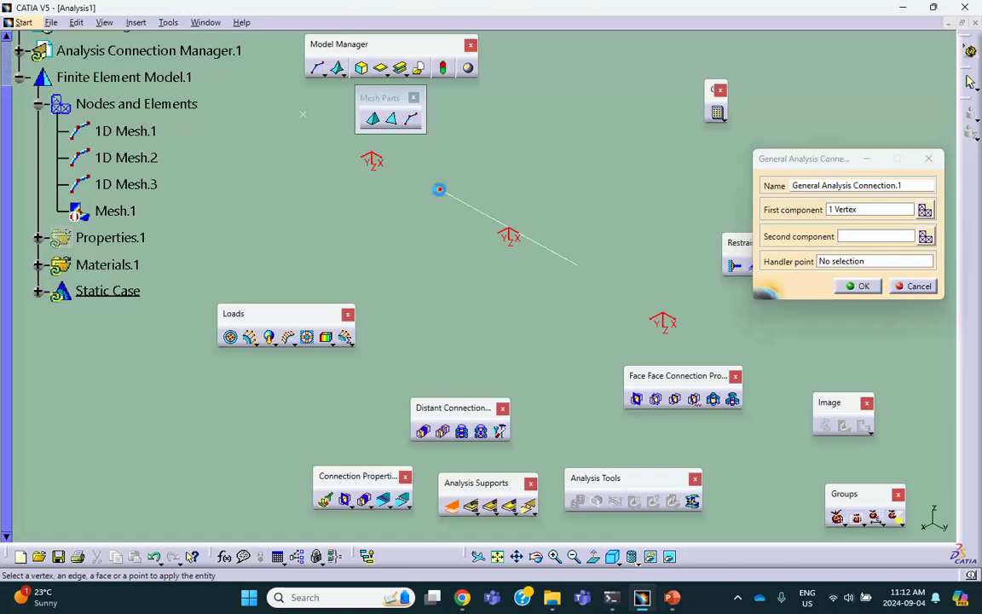
left_click(858, 287)
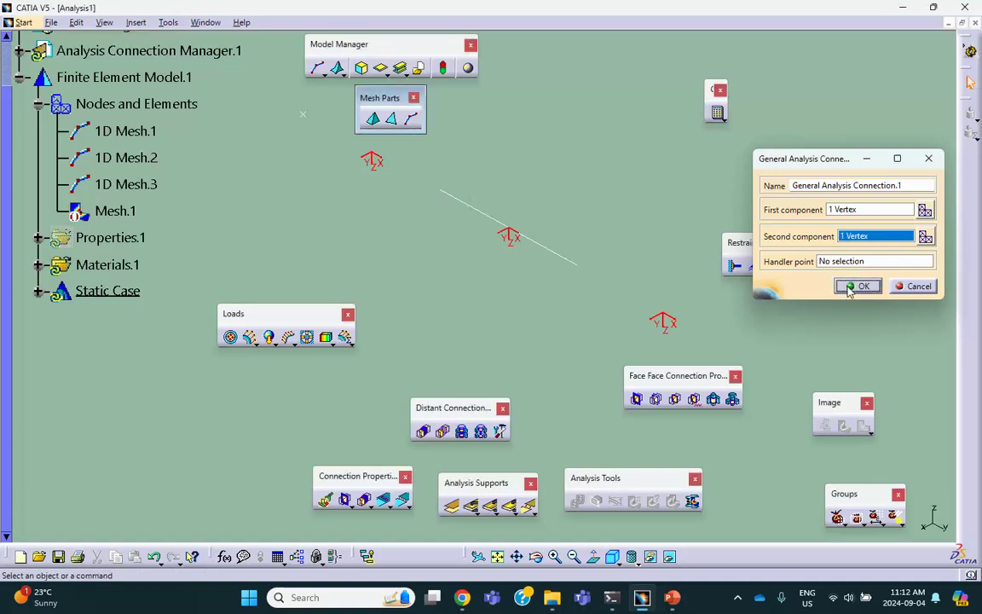
Show the middle line segment again, return to the visible space, and expand Analysis Connections.1 in the tree
right_click(477, 210)
left_click(490, 254)
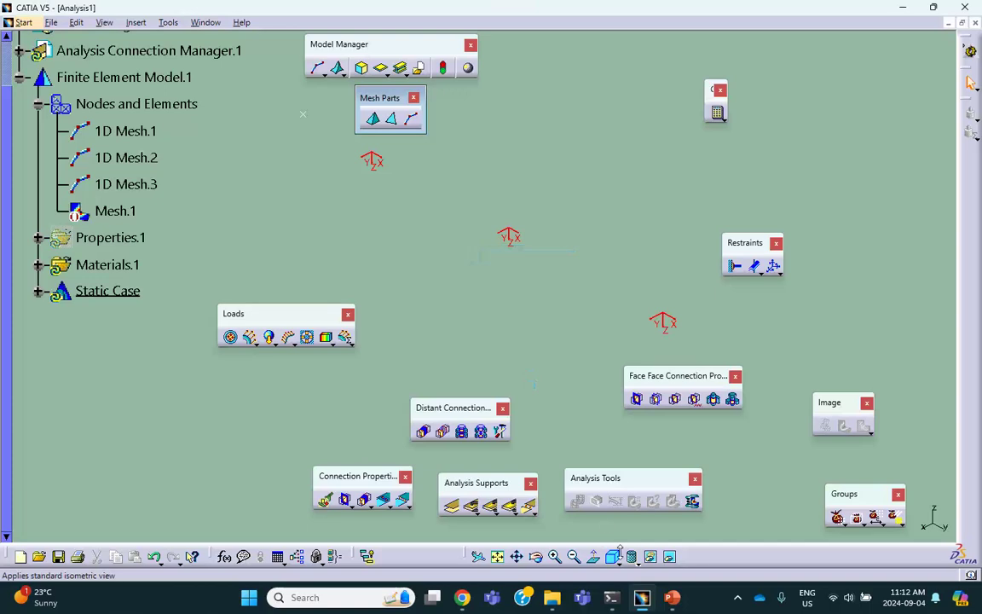
left_click(668, 559)
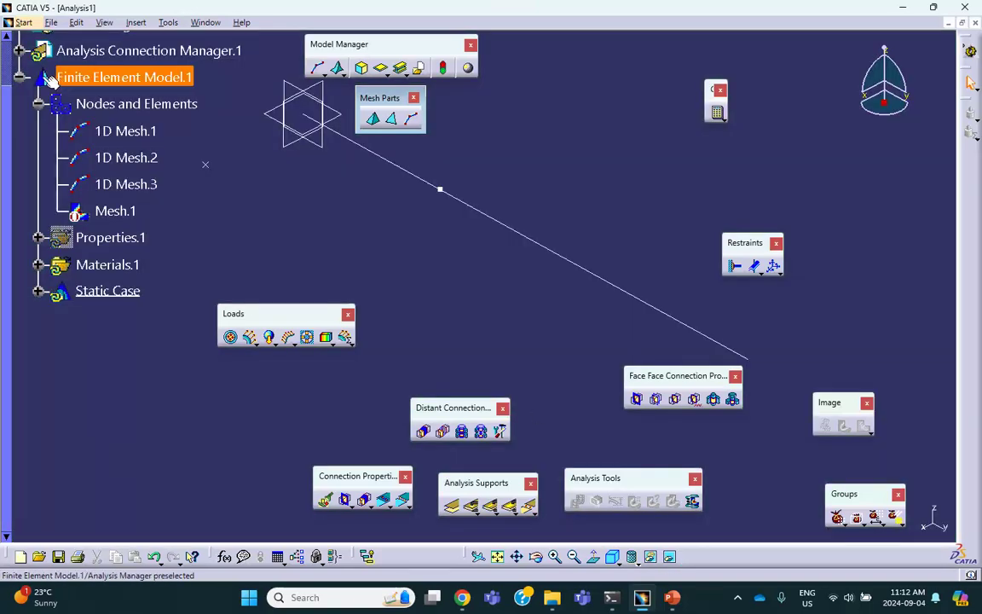
left_click(18, 50)
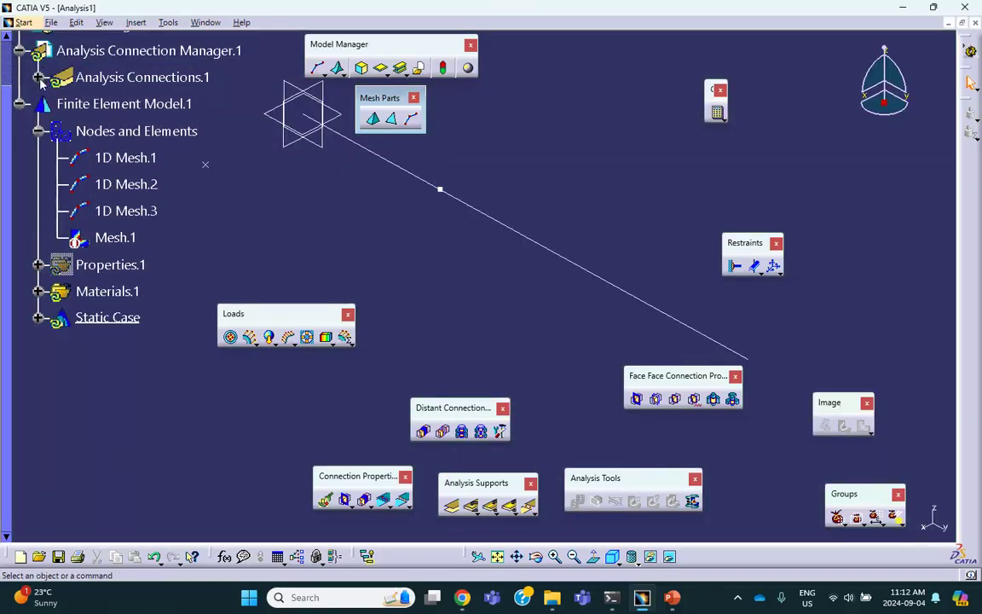
left_click(39, 78)
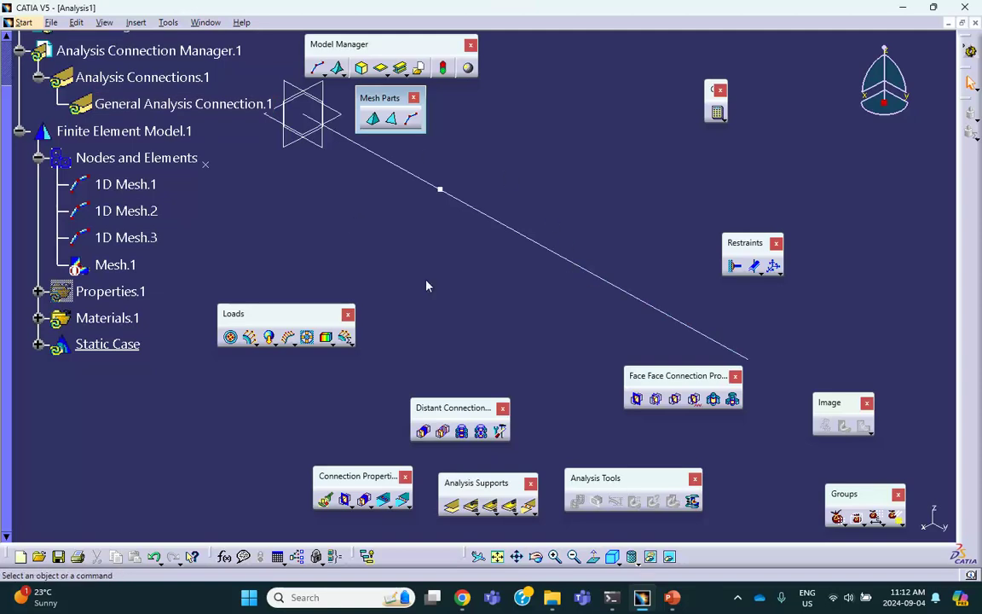
Start a second General Analysis Connection, hide the last line segment, and pick the middle segment's end vertex as first component
left_click(452, 506)
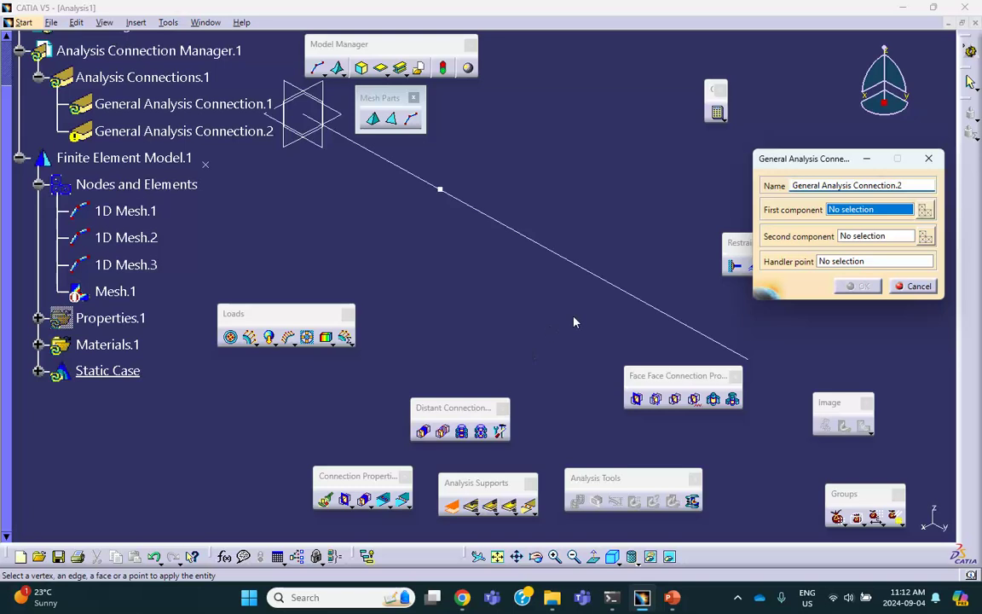
right_click(626, 291)
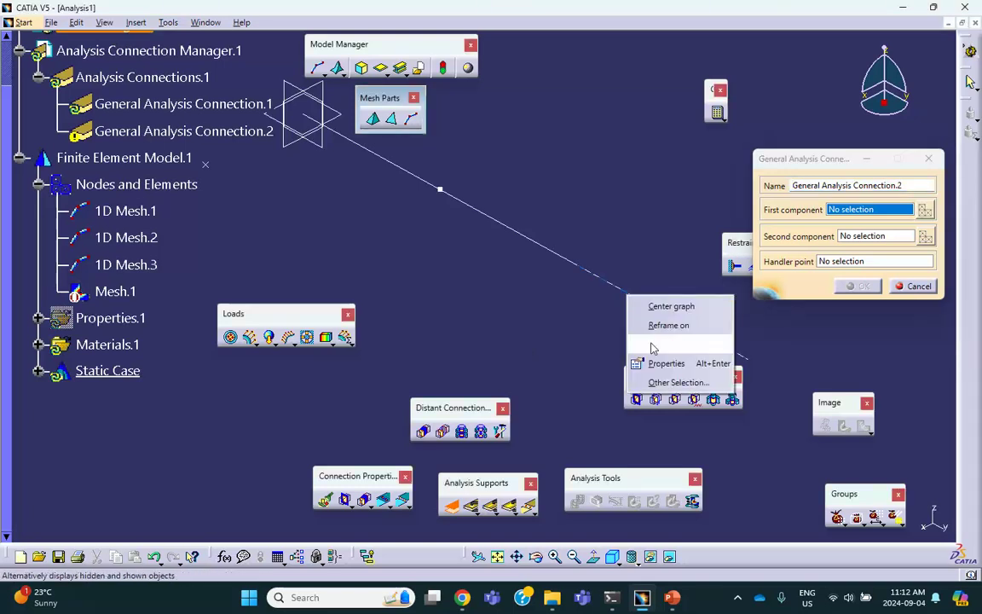
left_click(669, 344)
left_click(578, 264)
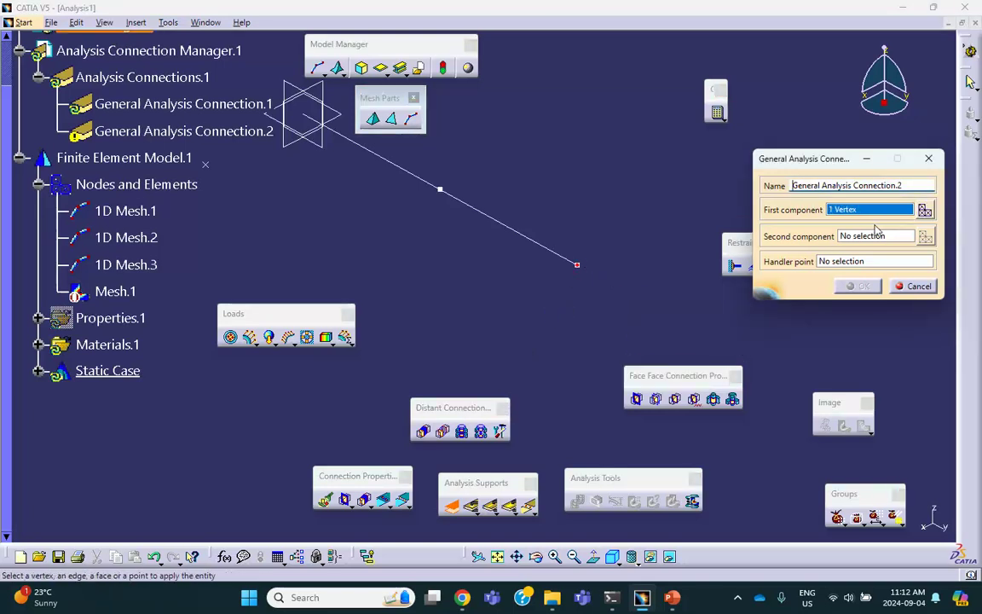
Pick the hidden last segment's coincident start vertex as second component from the no-show space and accept the connection
left_click(873, 236)
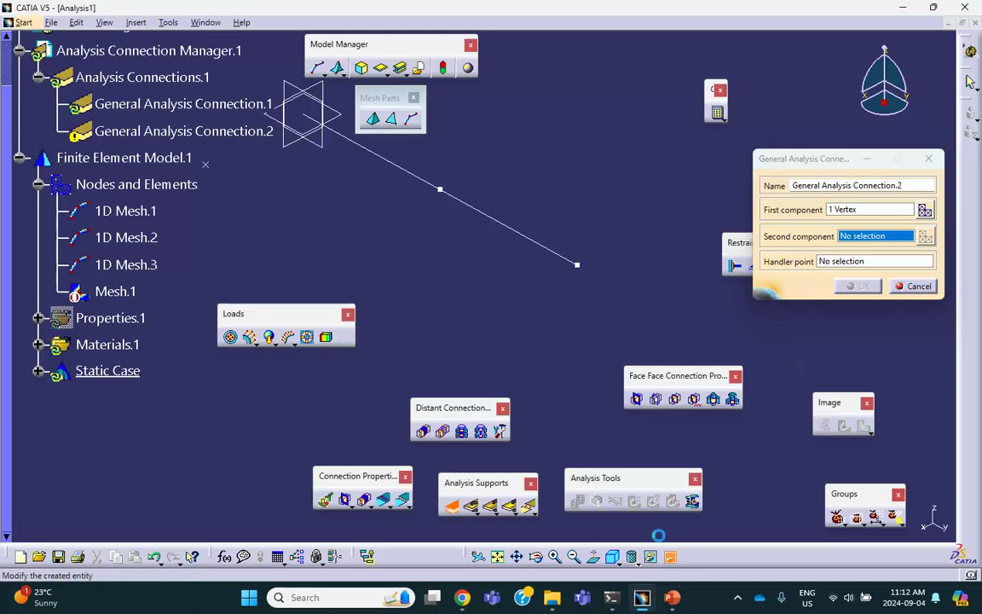
left_click(649, 555)
left_click(578, 265)
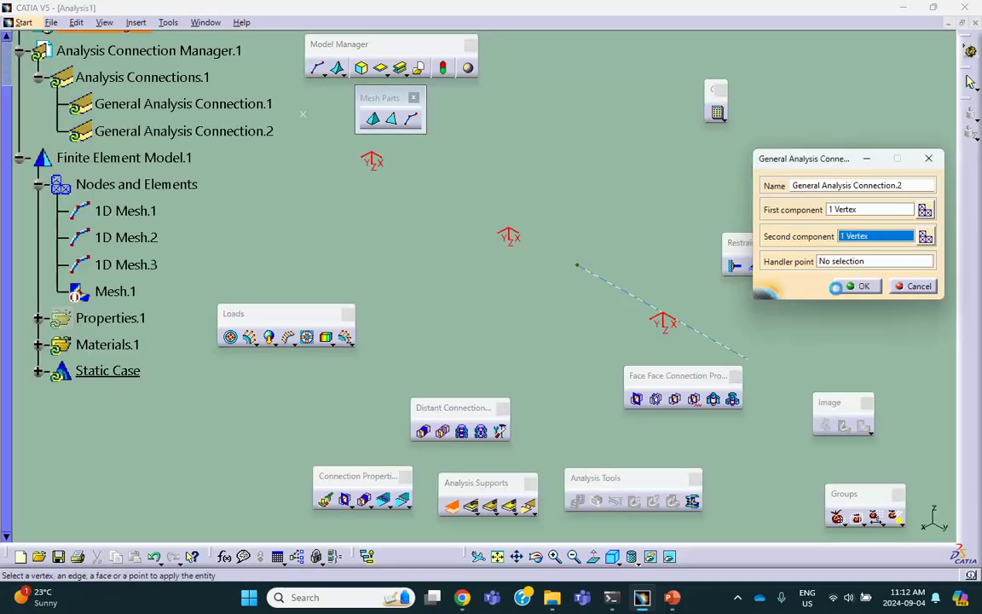
left_click(863, 287)
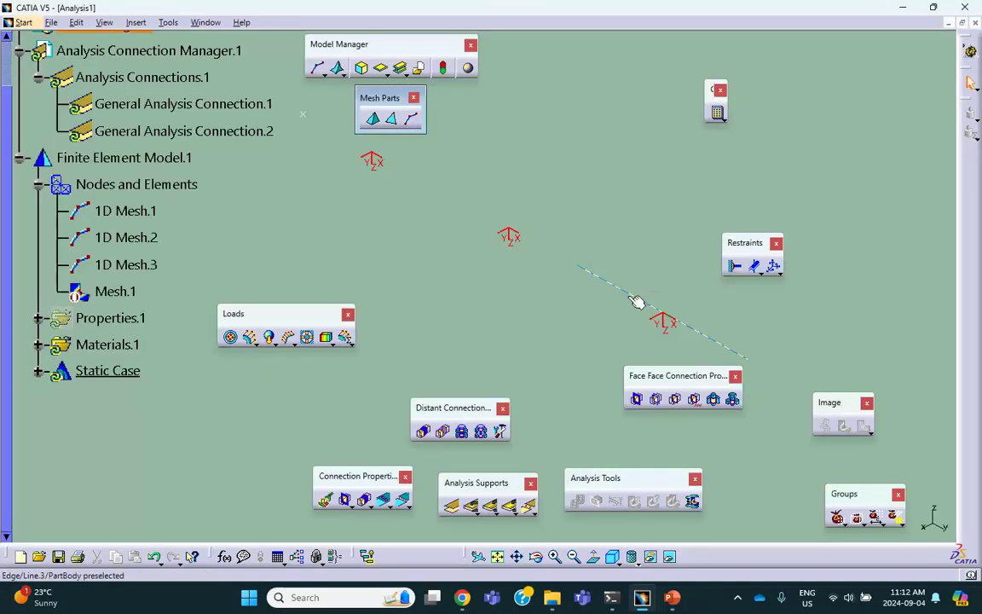
Show the last line segment again and return to the visible space
right_click(632, 299)
left_click(669, 346)
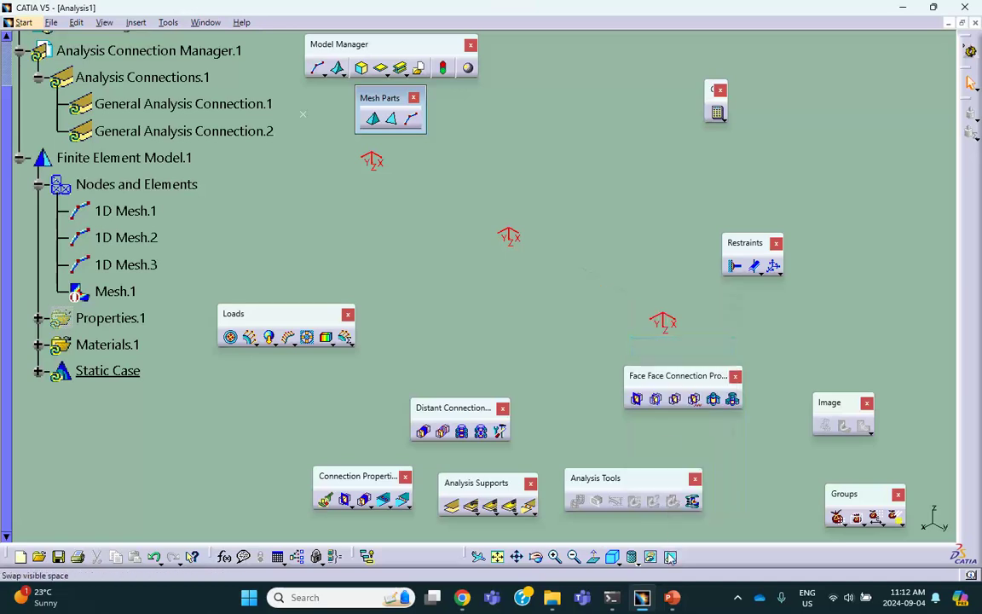
left_click(650, 556)
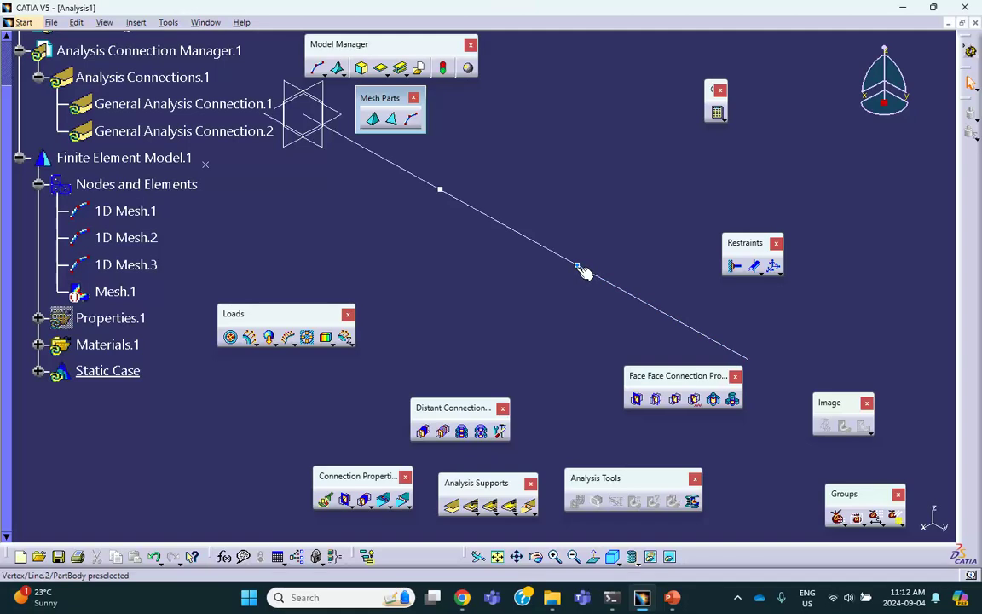
Create a Rigid Connection Property on General Analysis Connection.1, leaving Transmitted Degrees of Freedom off
left_click(424, 432)
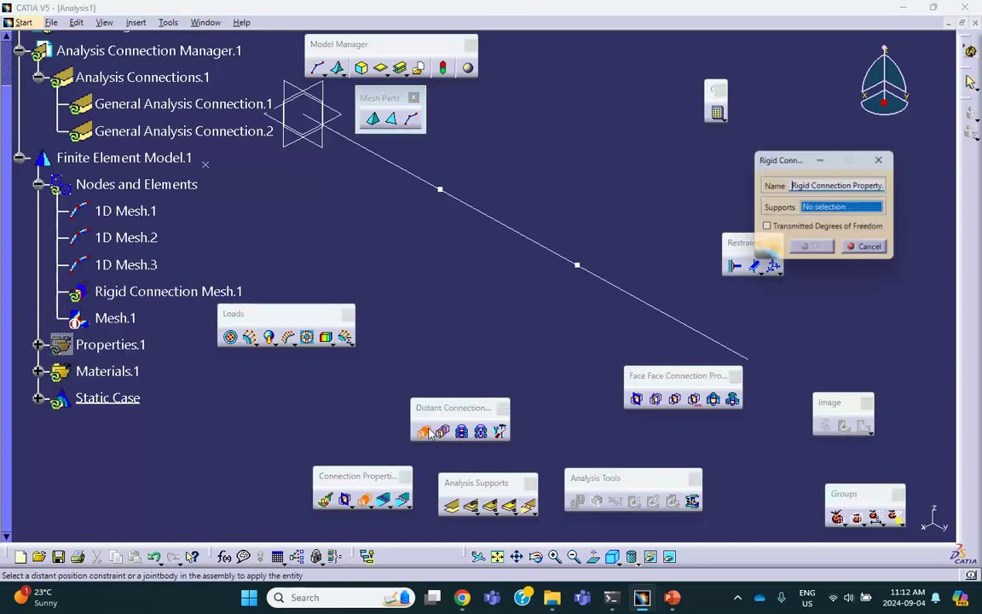
left_click(207, 104)
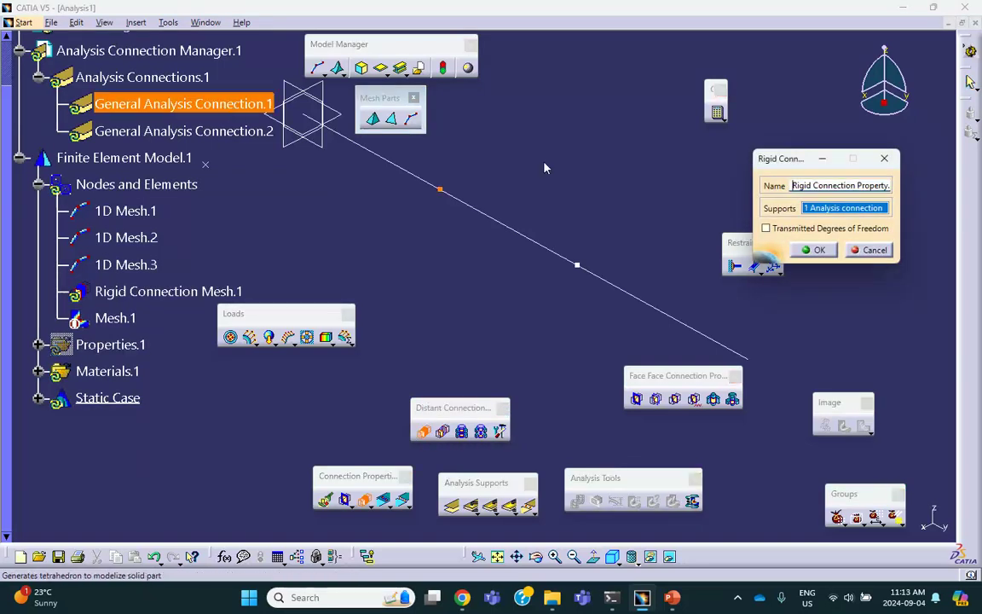
left_click(766, 228)
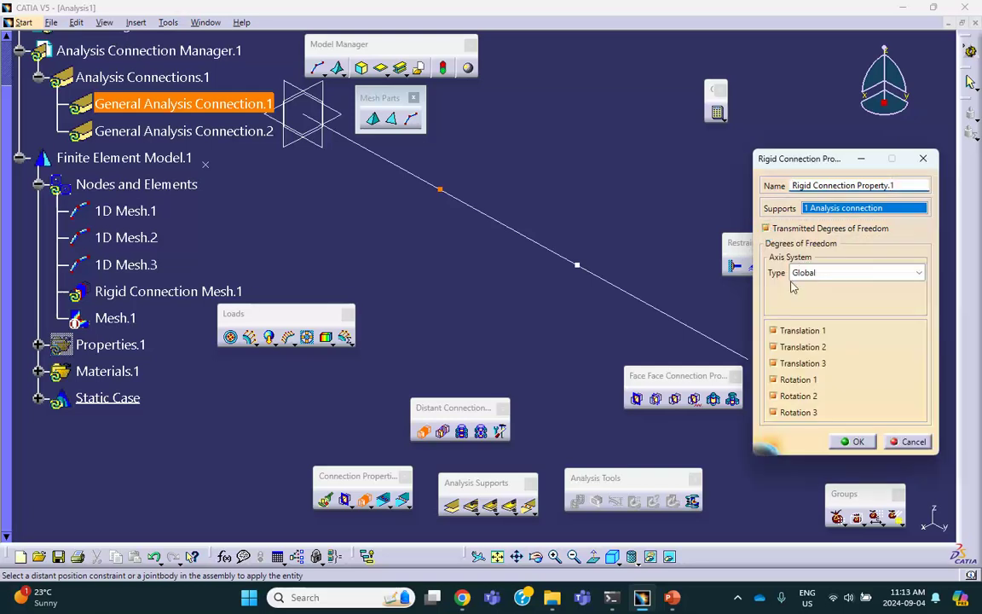
left_click(765, 228)
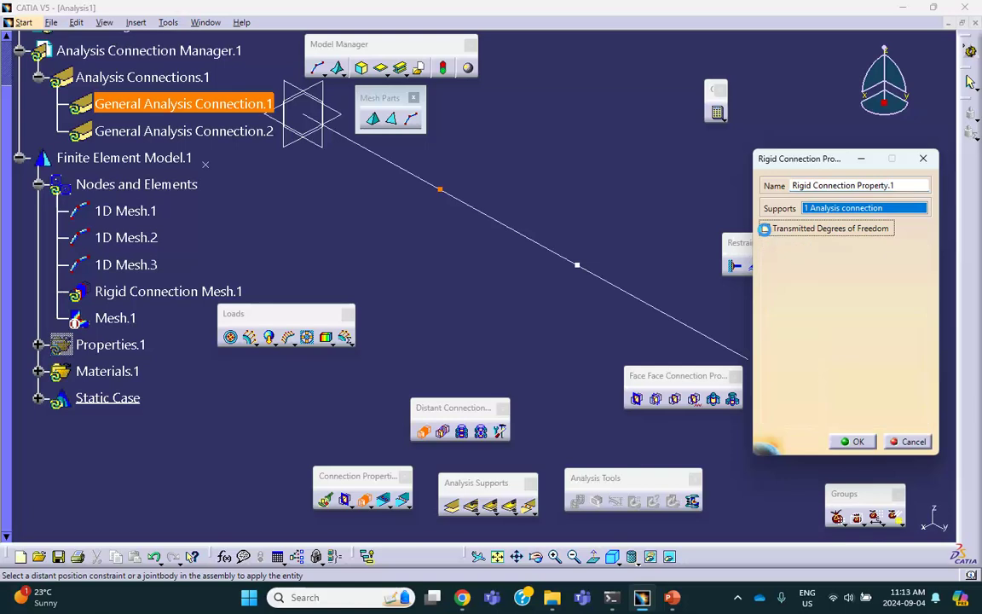
left_click(766, 228)
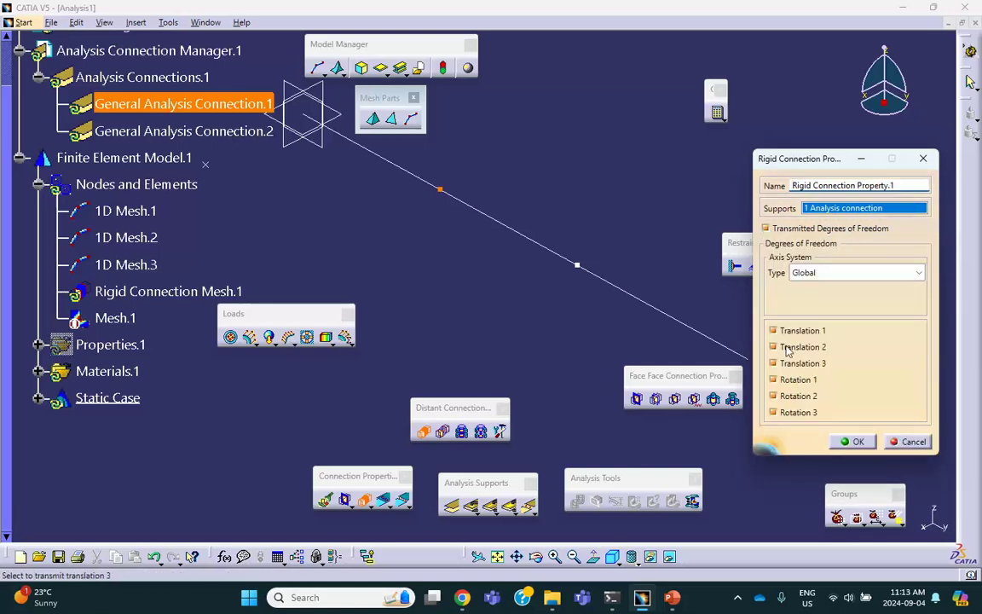
left_click(766, 228)
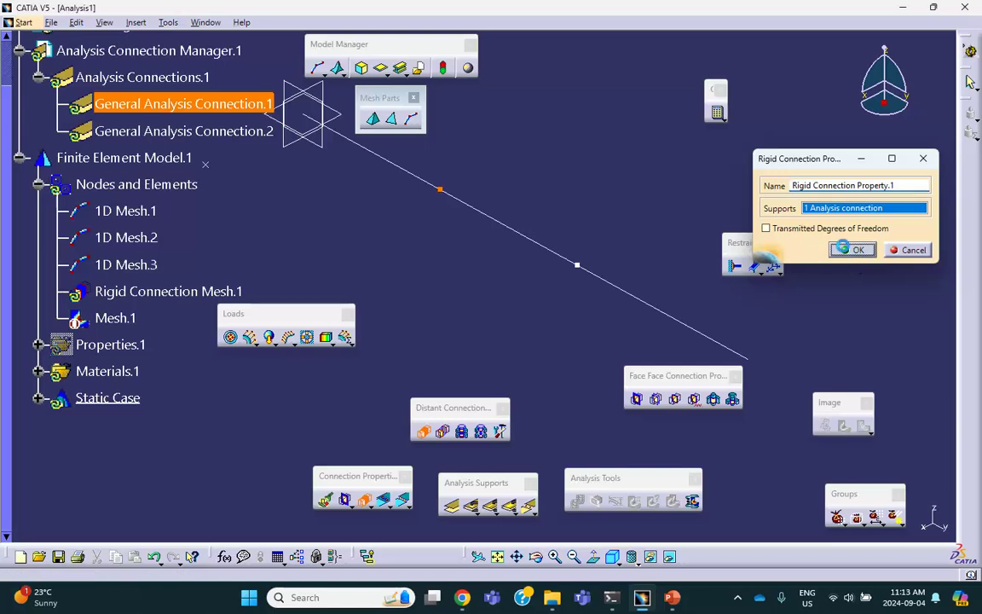
left_click(852, 247)
Create a Rigid Connection Property on General Analysis Connection.2 with Transmitted Degrees of Freedom on and Rotation 1 released
middle_click_drag(632, 179, 428, 277)
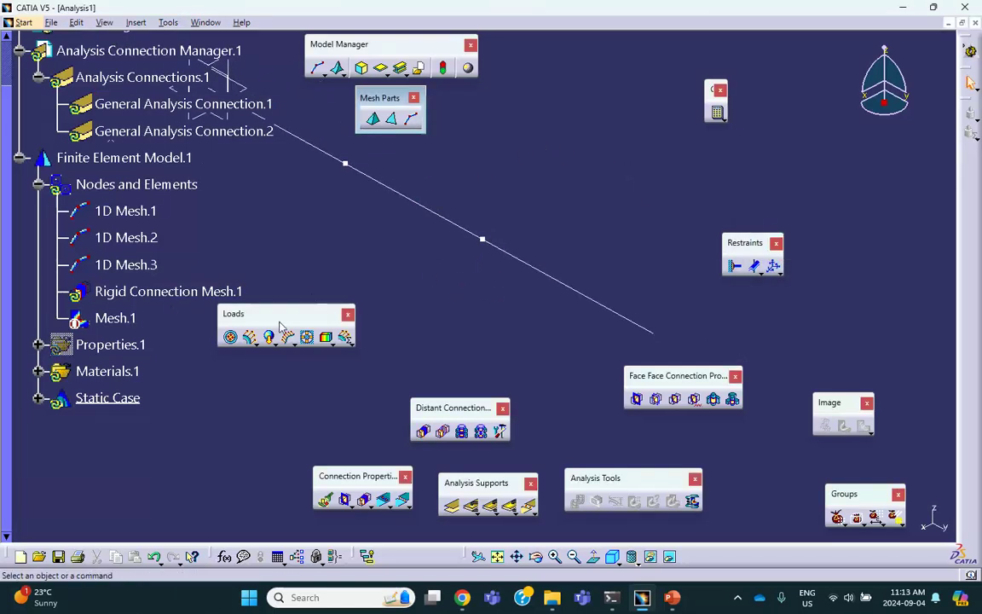
left_click(422, 430)
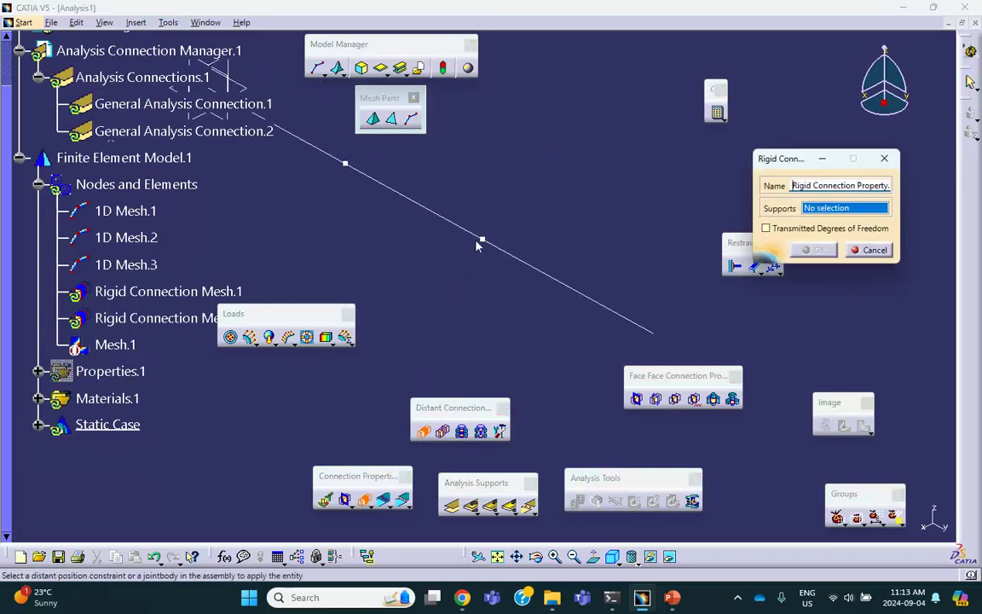
left_click(196, 131)
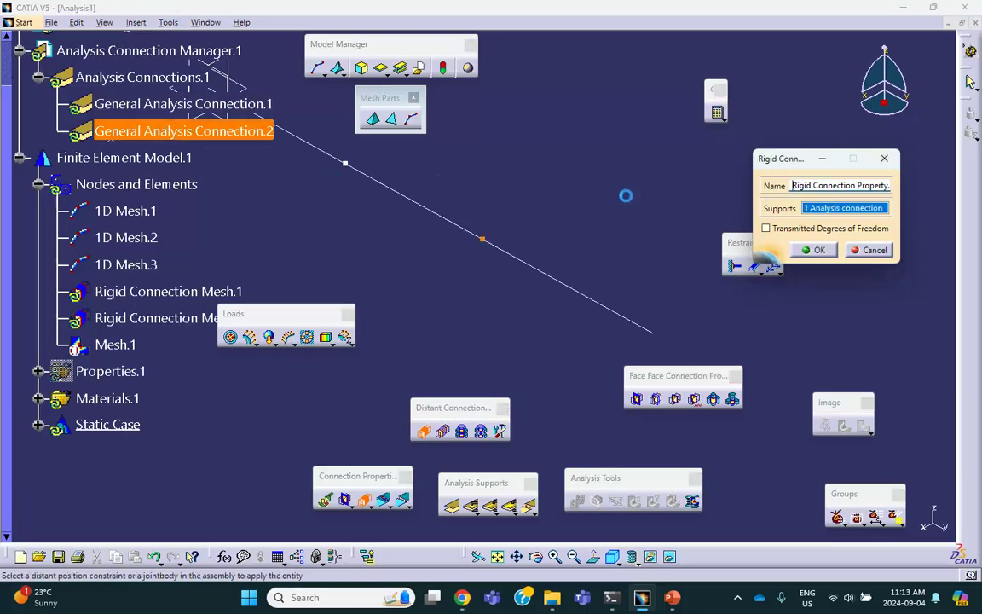
left_click(766, 227)
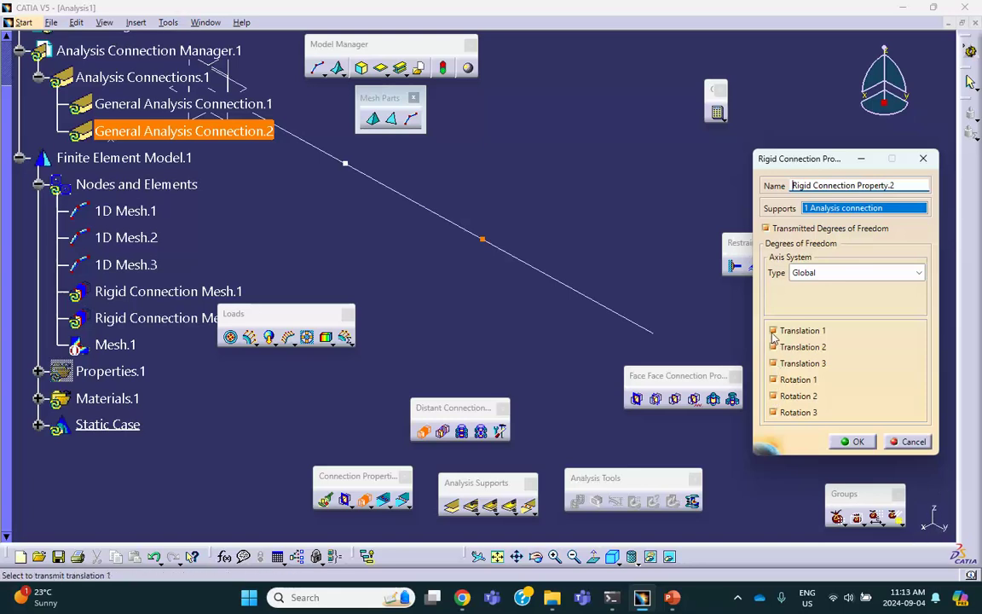
left_click(774, 380)
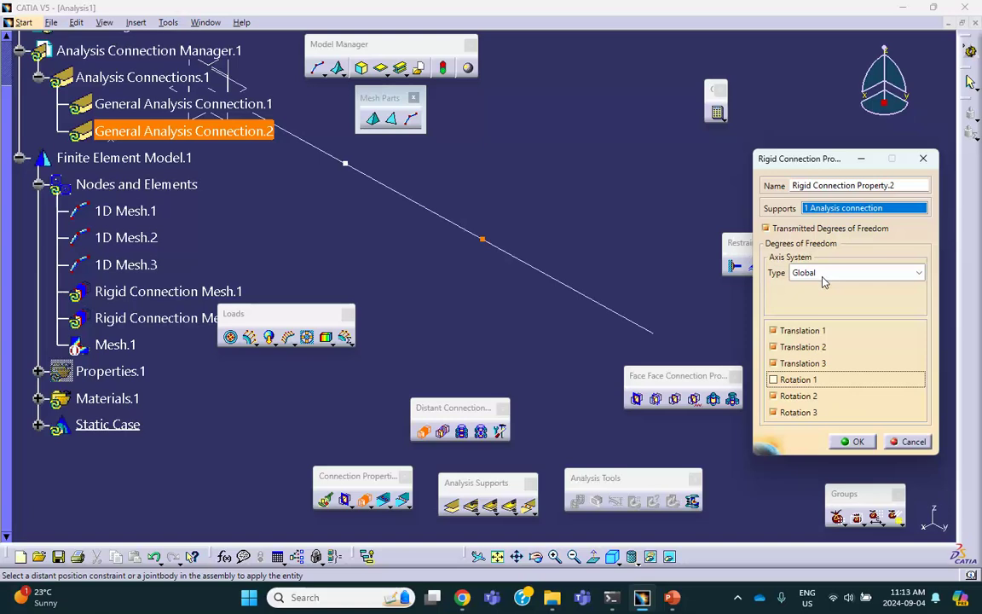
left_click(855, 443)
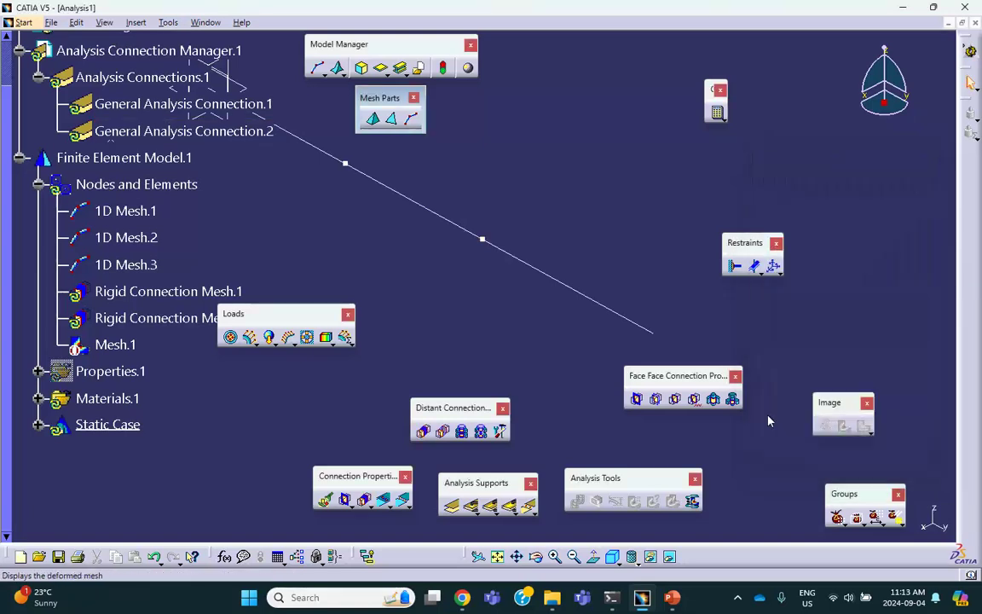
Clamp the start vertex of the first line segment
middle_click_drag(510, 282, 518, 309)
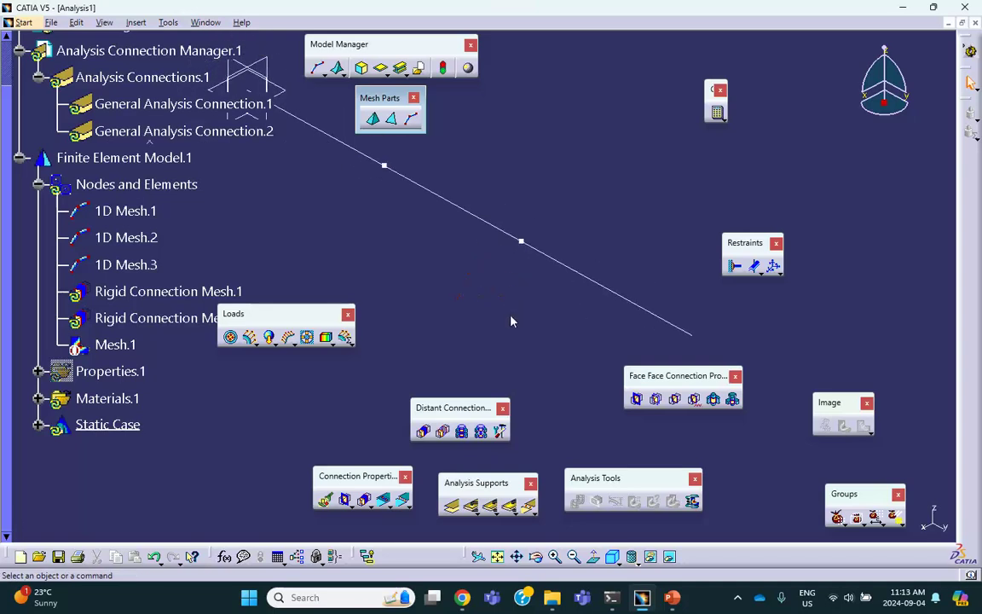
middle_click_drag(445, 267, 539, 317)
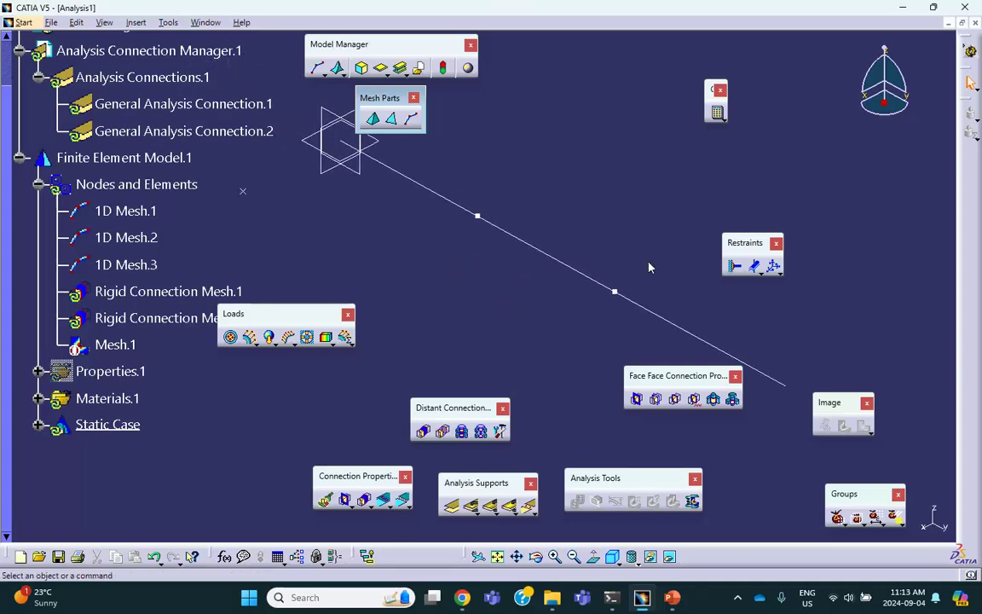
left_click(734, 268)
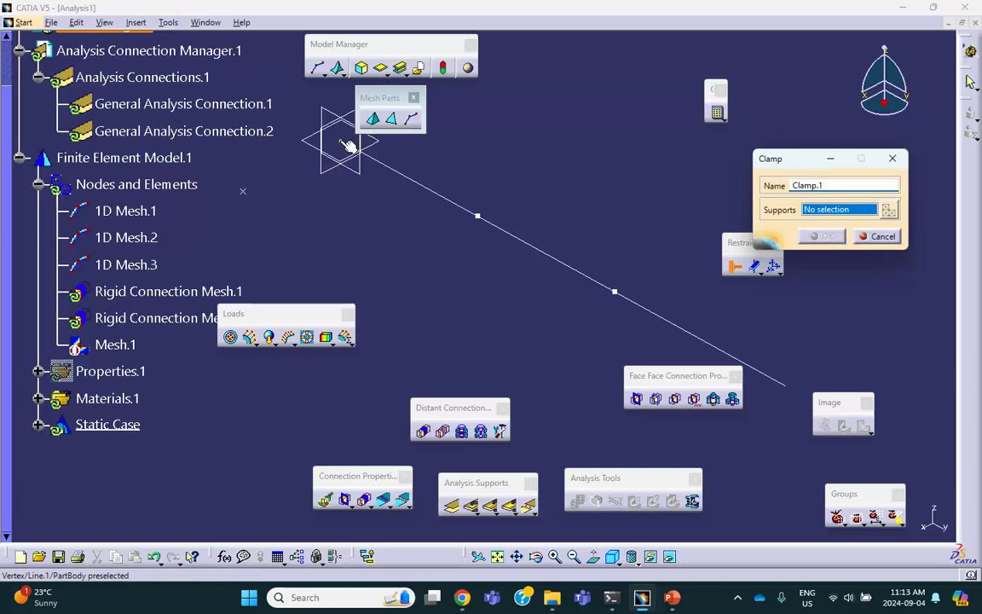
left_click(337, 139)
left_click(823, 236)
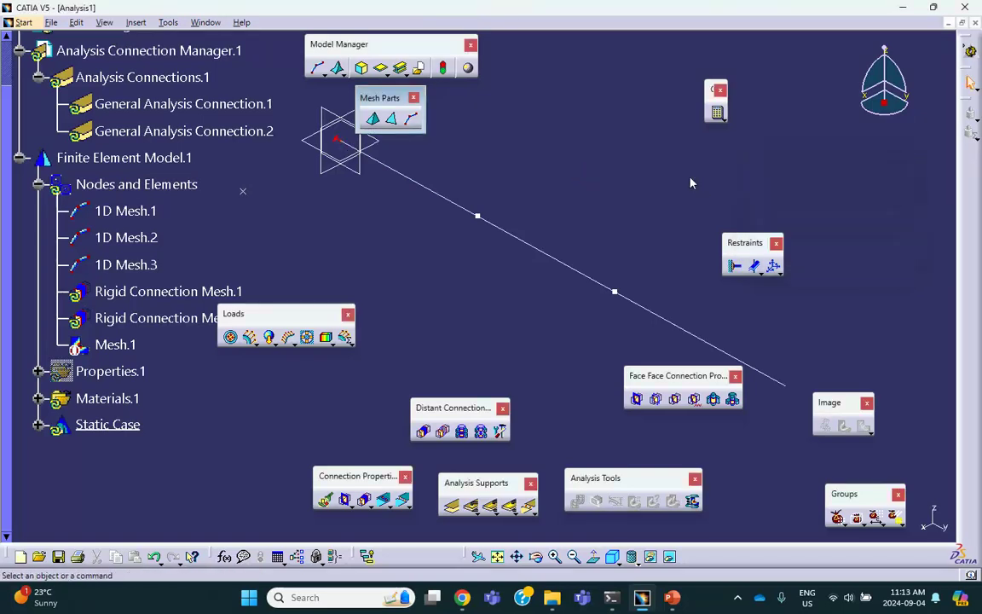
Apply a User-defined Restraint to the last segment's free end vertex, releasing Translation 2 and Rotation 1 and restraining the other degrees of freedom
middle_click_drag(688, 171, 604, 115)
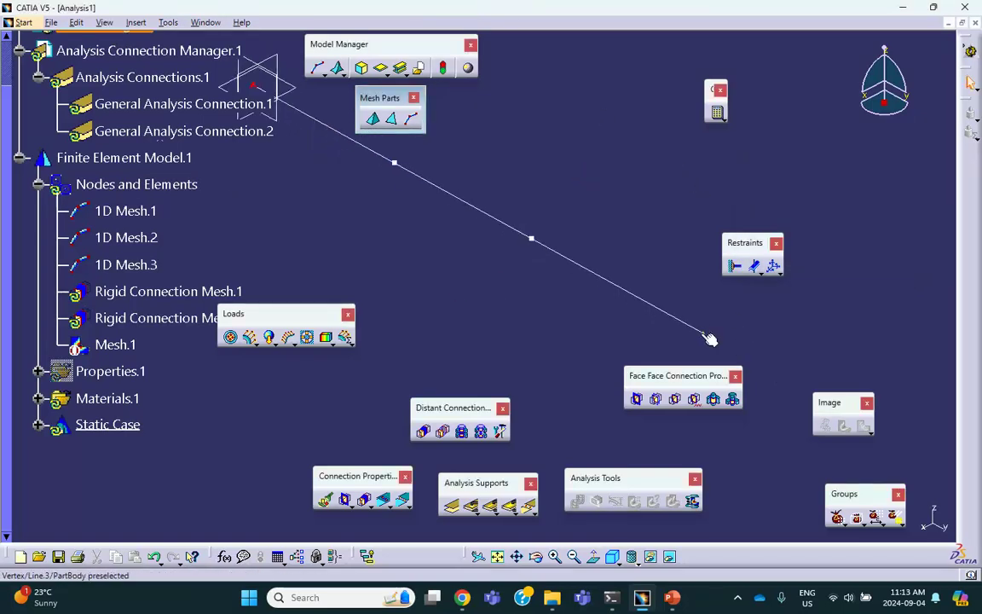
left_click(774, 267)
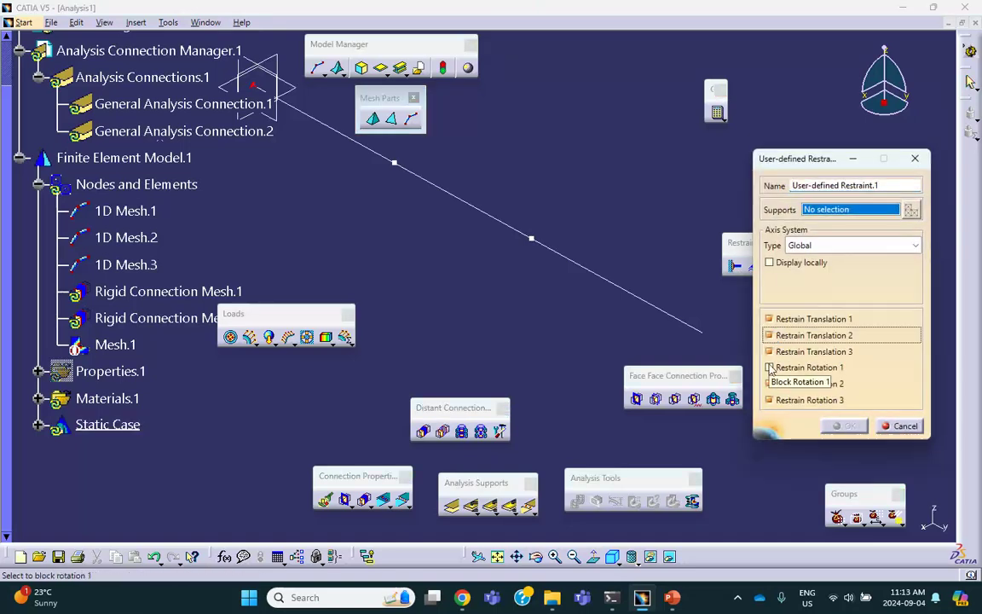
middle_click_drag(675, 277, 615, 223)
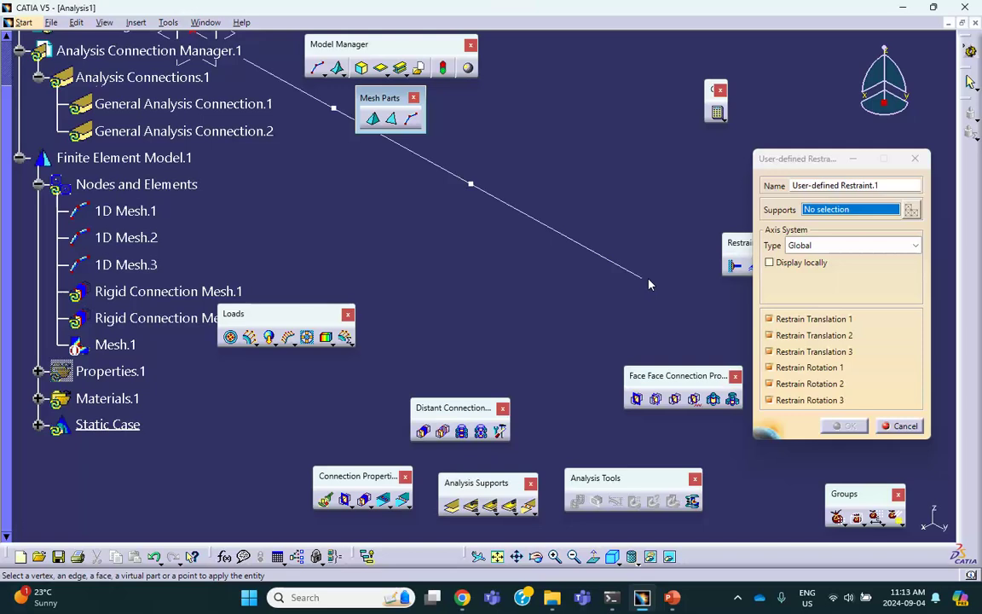
left_click(640, 279)
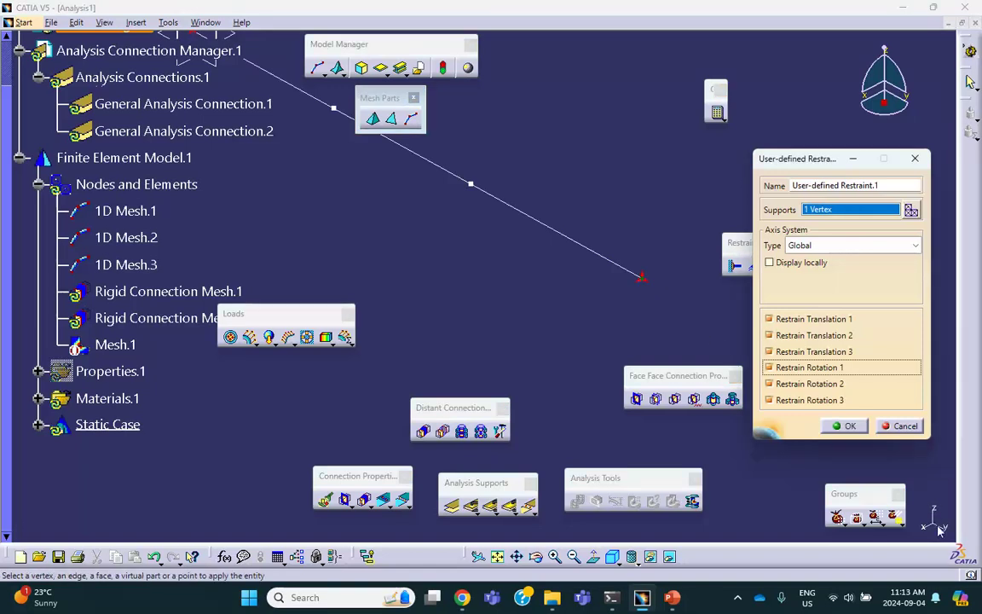
left_click(770, 336)
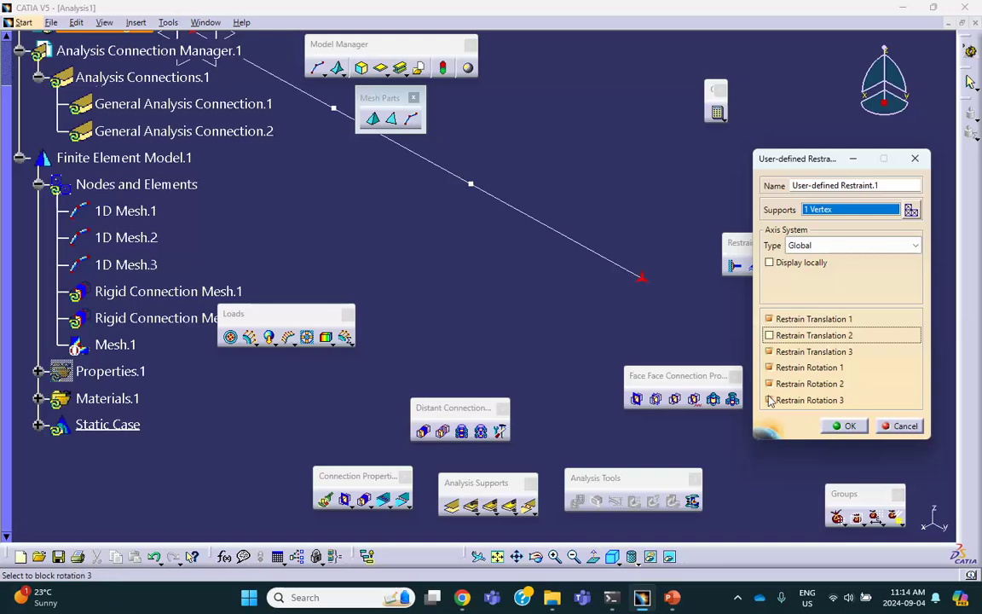
left_click(769, 368)
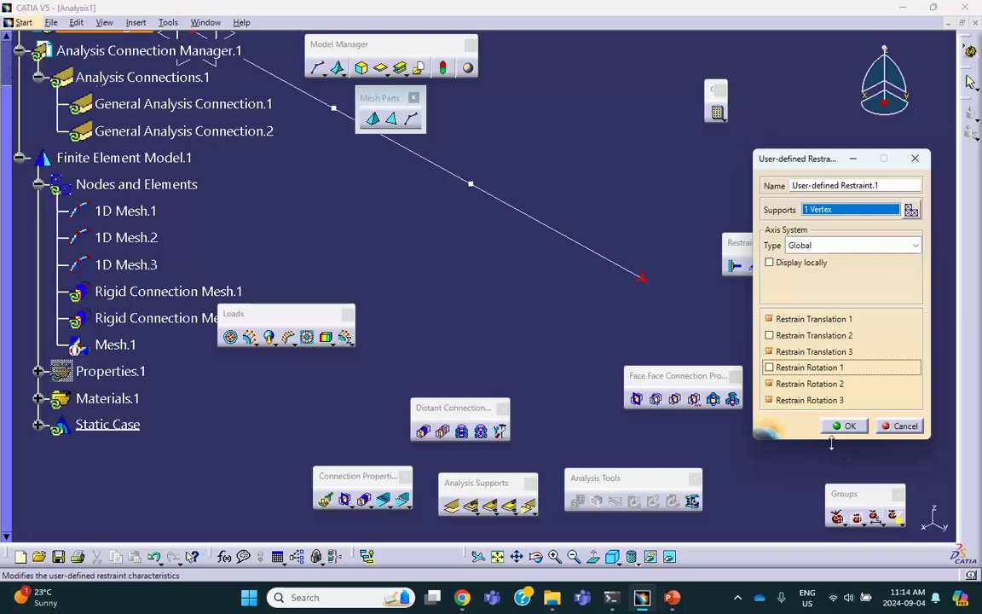
middle_click_drag(589, 356, 656, 380, "ctrl")
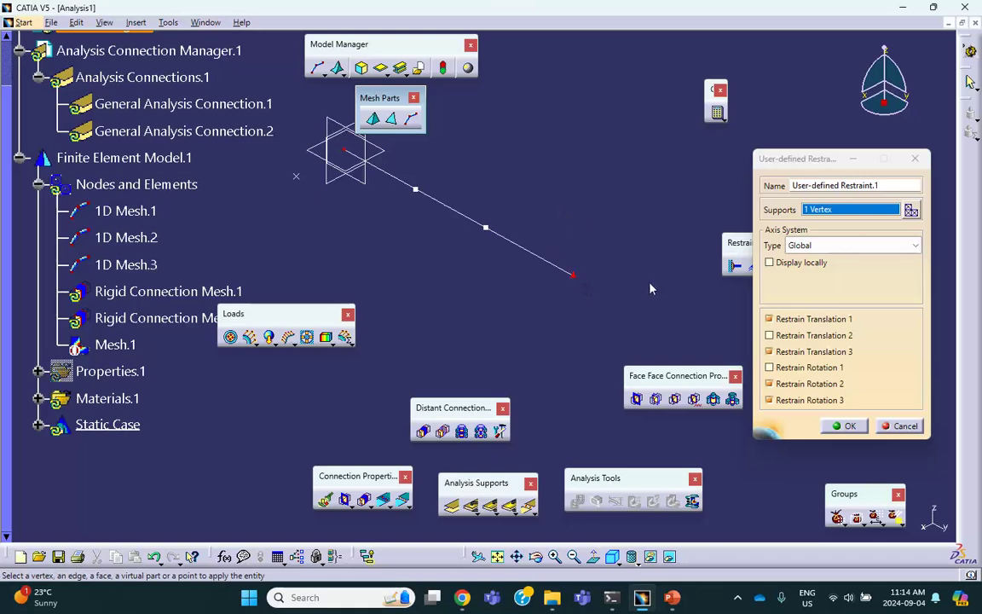
left_click(845, 425)
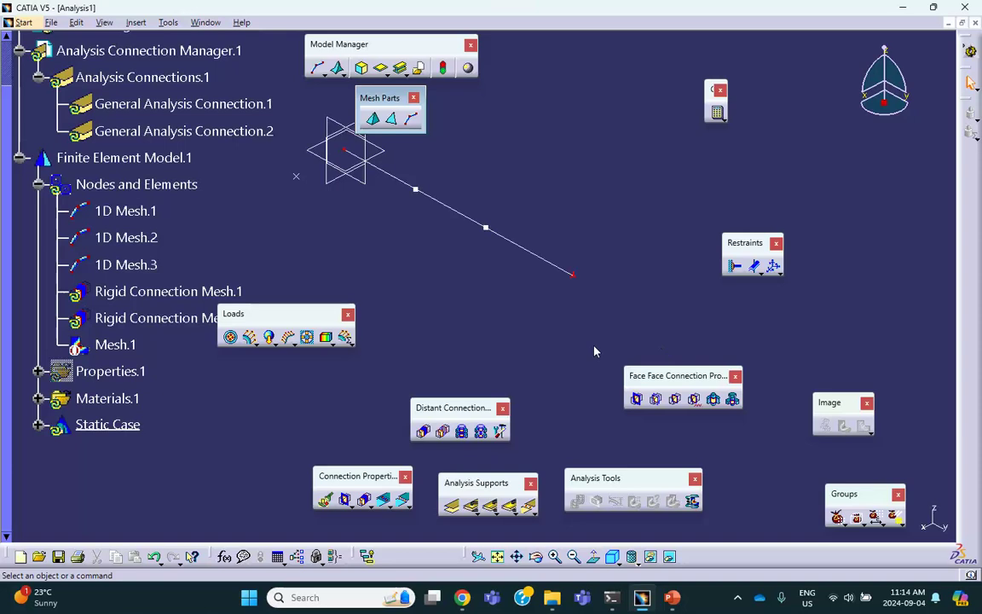
Apply a Distributed Force with Z set to -8000 lbf at the vertex between the first and second line segments, checking it against the problem slide
middle_click_drag(445, 307, 494, 336)
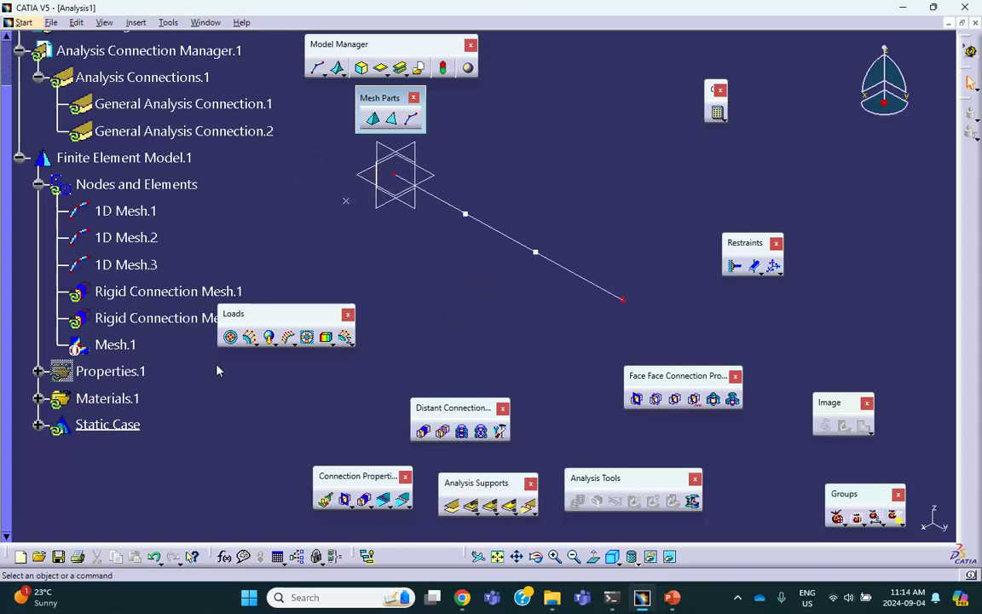
left_click(249, 336)
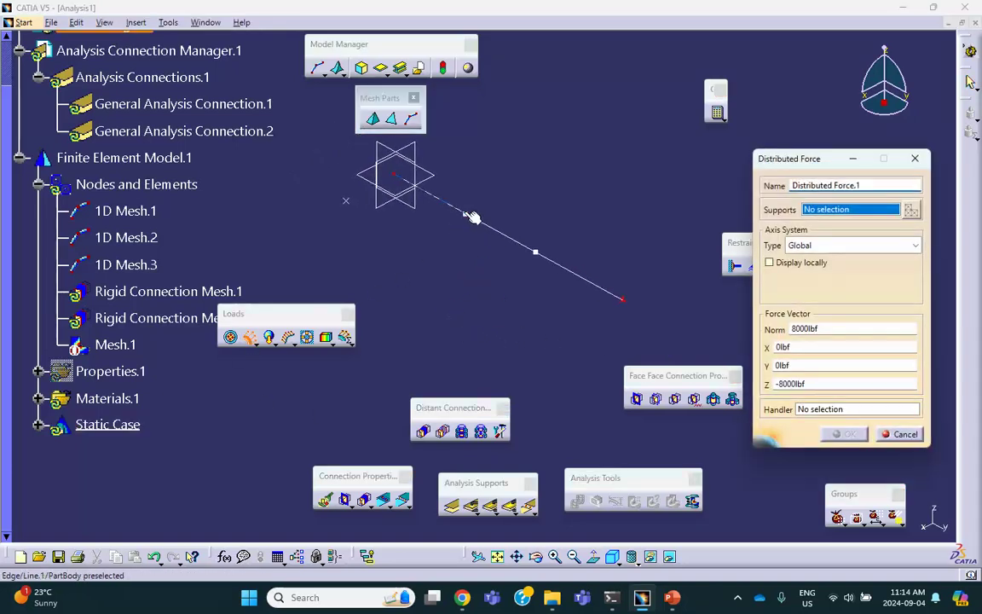
left_click(467, 214)
middle_click_drag(497, 315, 506, 242)
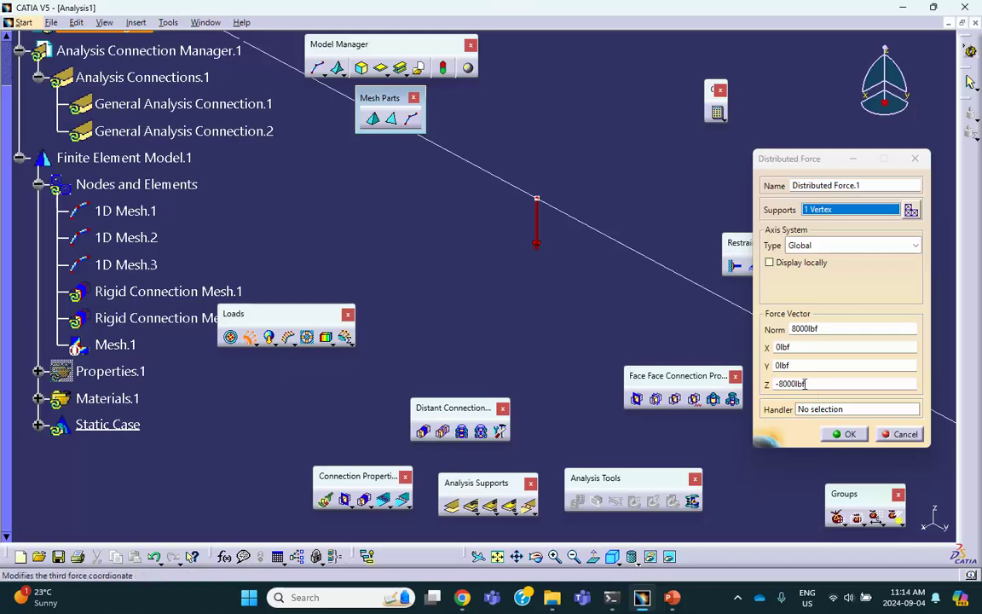
left_click(673, 598)
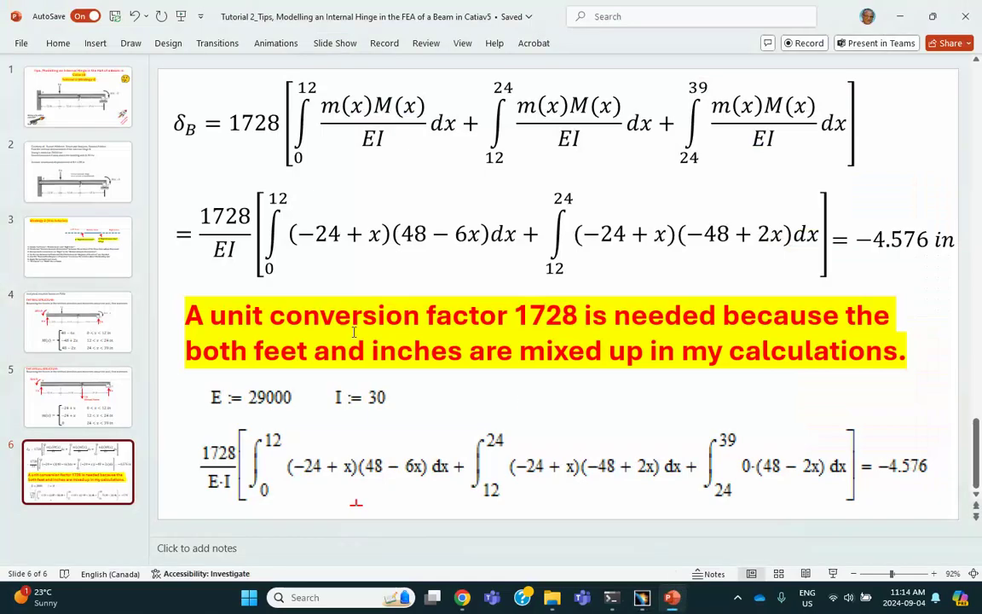
left_click(77, 171)
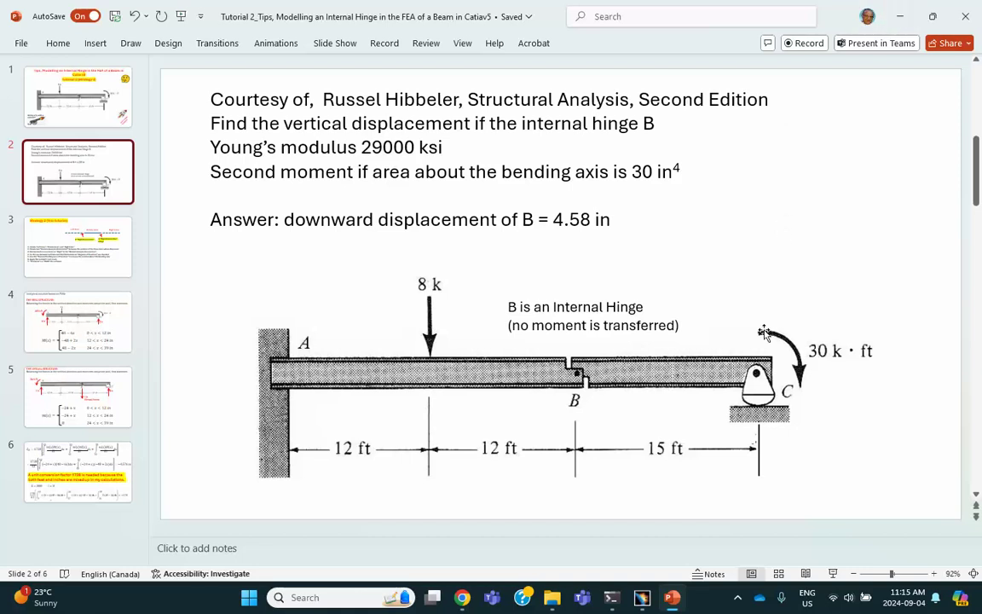
left_click(900, 16)
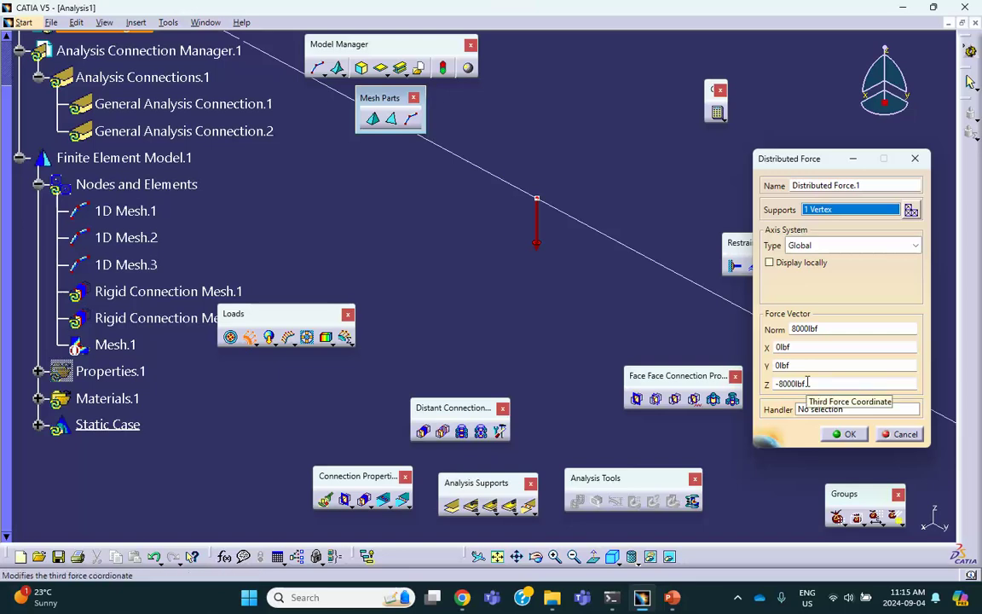
left_click(846, 435)
Apply a Moment with X set to -360000 lbfxin at the last segment's free end vertex, checking it against the problem slide
middle_click_drag(746, 365, 444, 194)
middle_click_drag(549, 243, 277, 96)
mouse_move(572, 279)
middle_mouse_down()
mouse_move(358, 161)
mouse_move(410, 259)
middle_mouse_up()
middle_click_drag(512, 265, 179, 39)
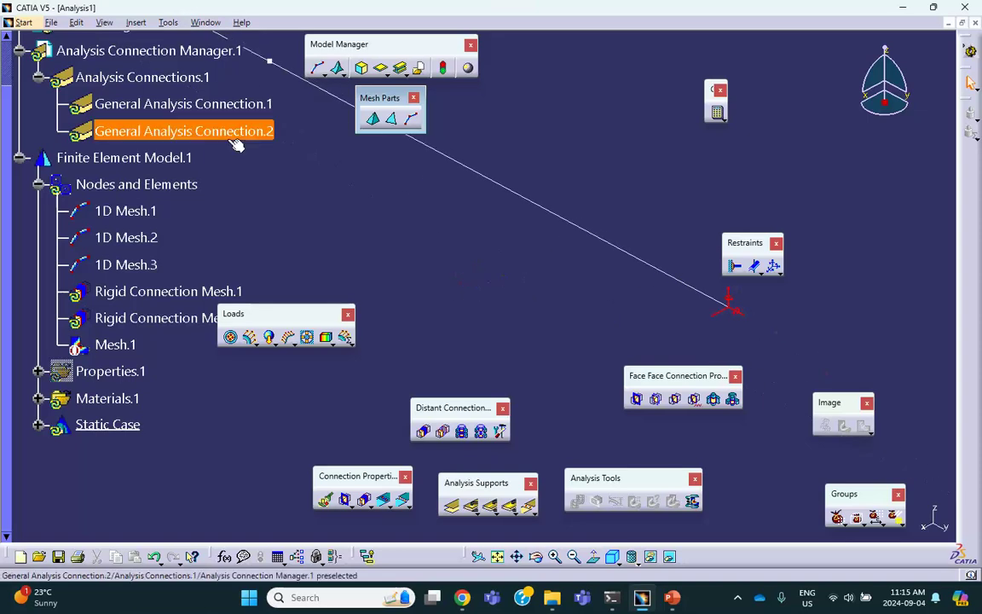
left_click(257, 344)
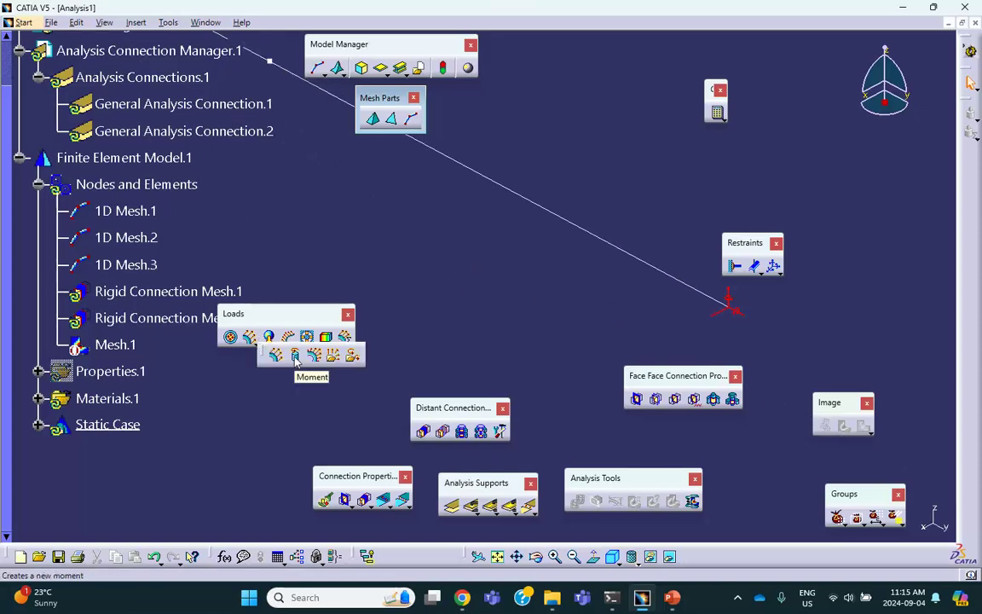
left_click(296, 357)
left_click(729, 301)
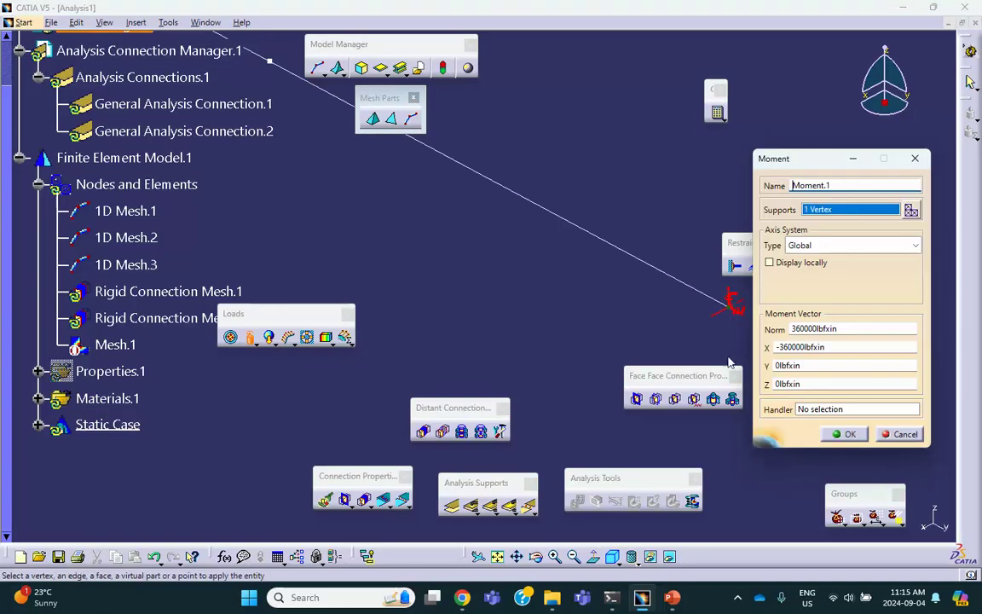
middle_click_drag(721, 327, 254, 260)
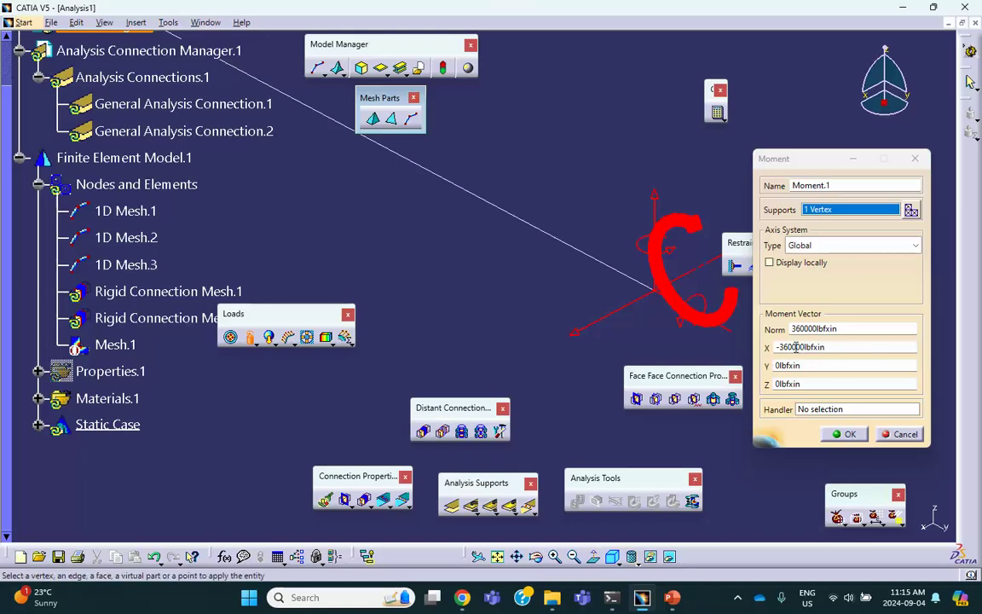
left_click(672, 598)
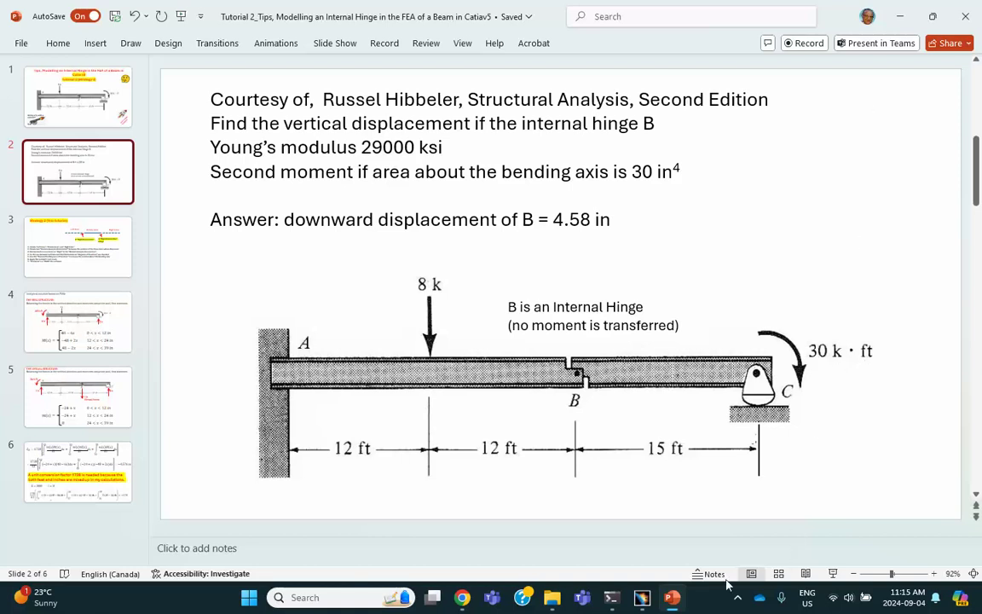
left_click(642, 596)
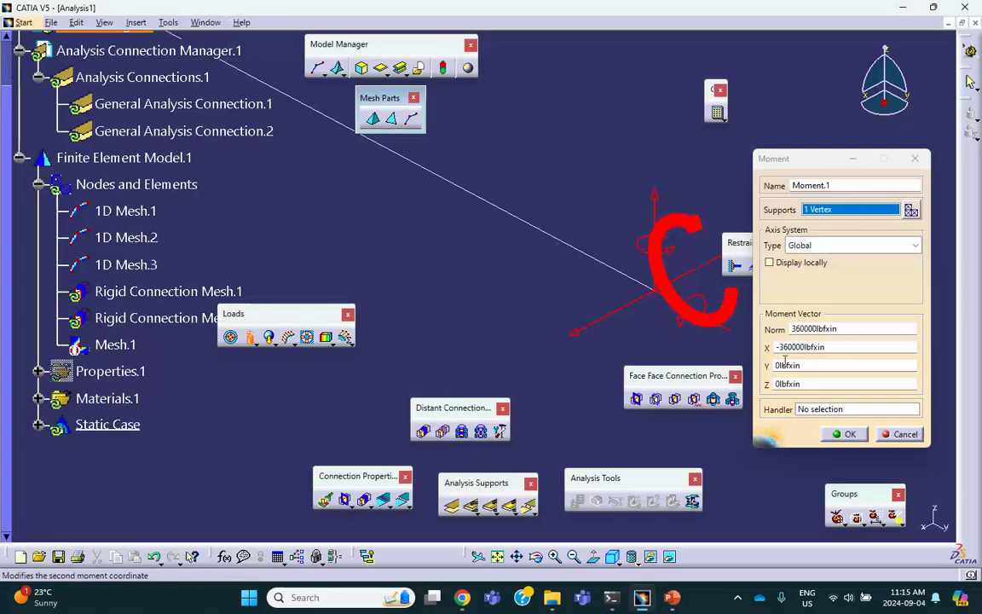
left_click(844, 434)
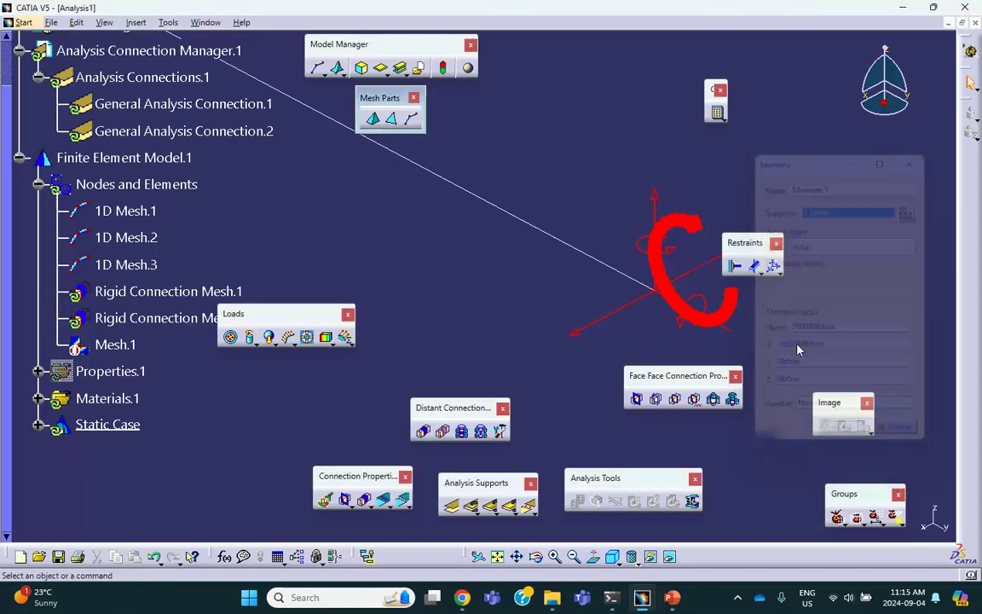
Compute the complete static analysis with the All option and accept the computation resources estimate
middle_click_drag(578, 225, 533, 313)
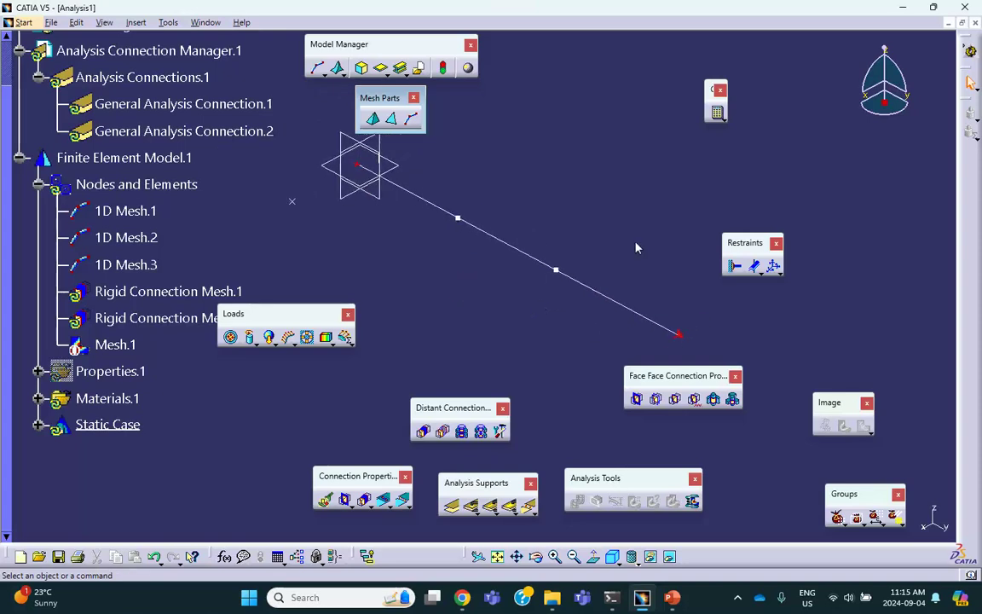
left_click(717, 112)
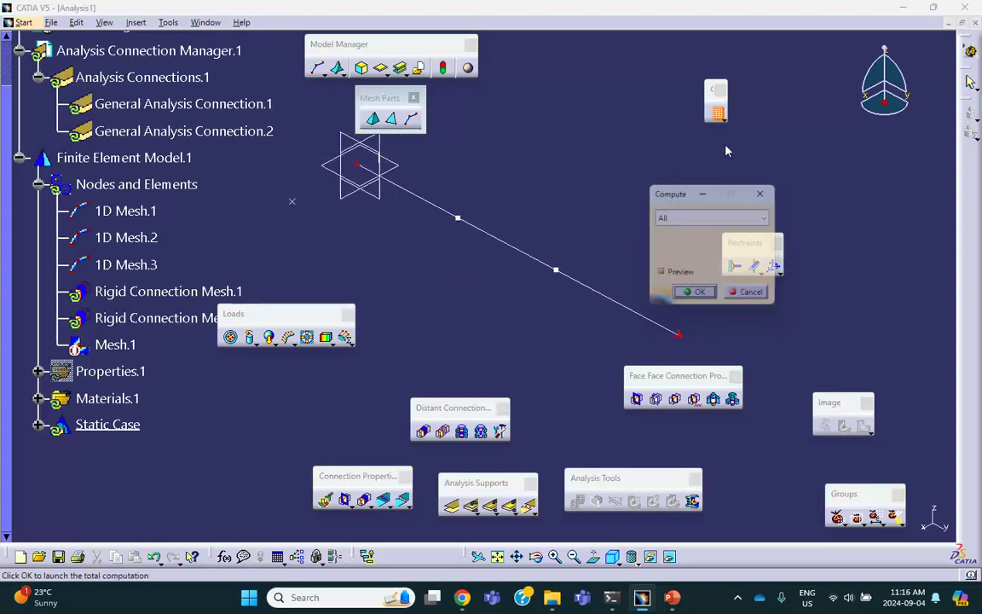
left_click(701, 297)
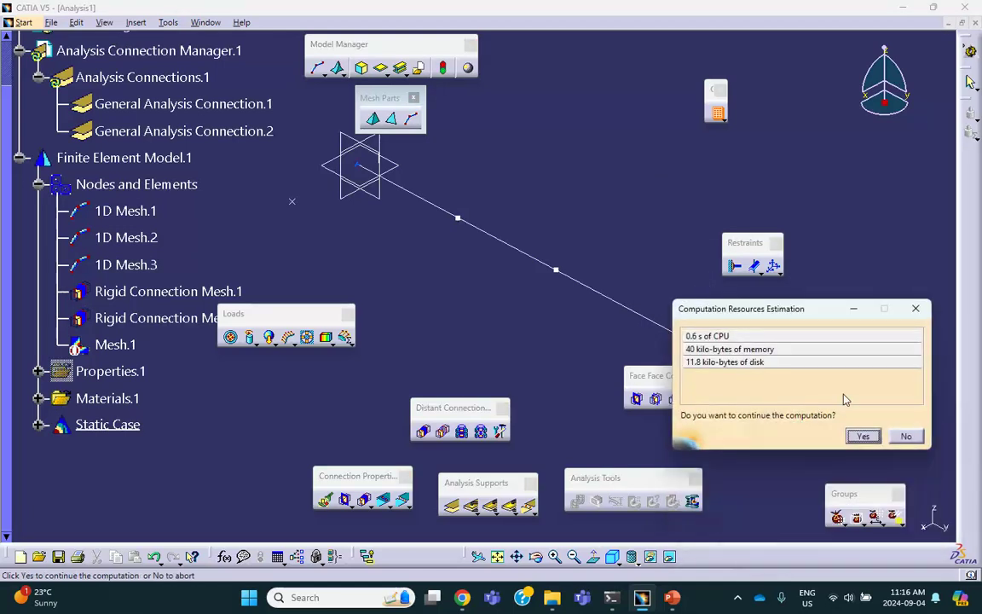
left_click(863, 435)
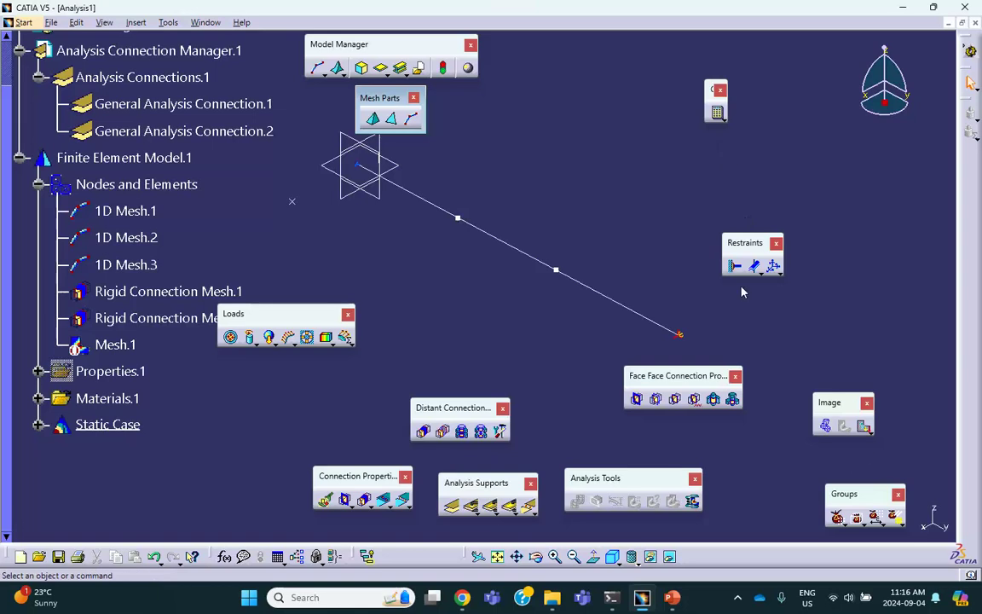
Generate the beam's displacement image and set its visualization type to Average iso
left_click(863, 425)
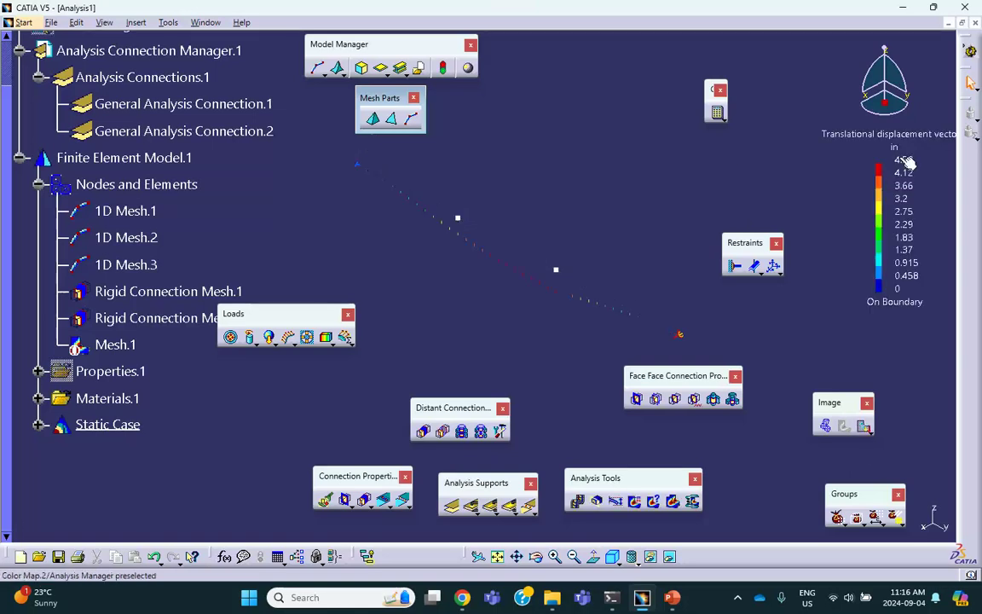
double_click(545, 289)
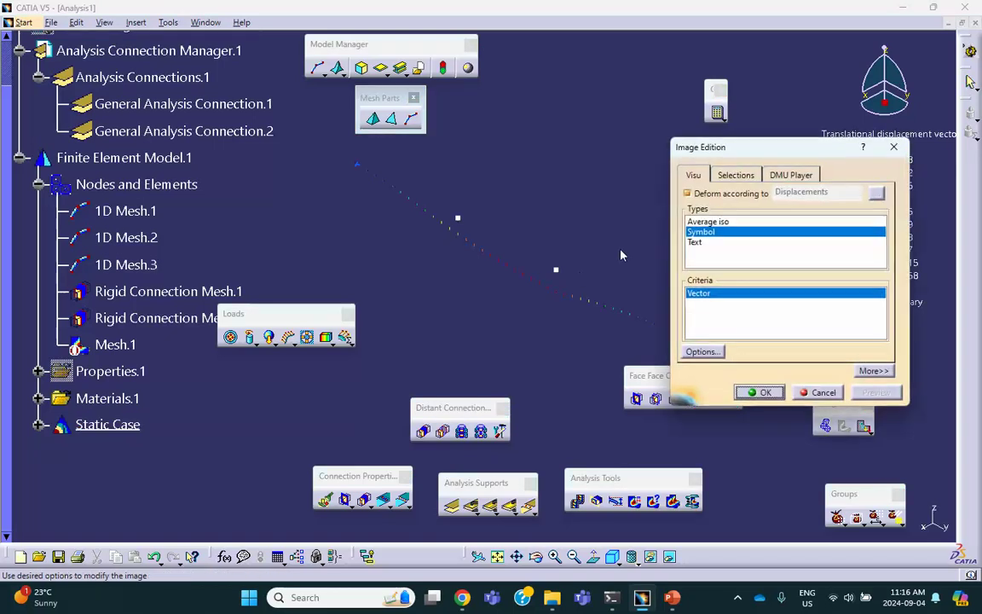
left_click(699, 221)
left_click(759, 392)
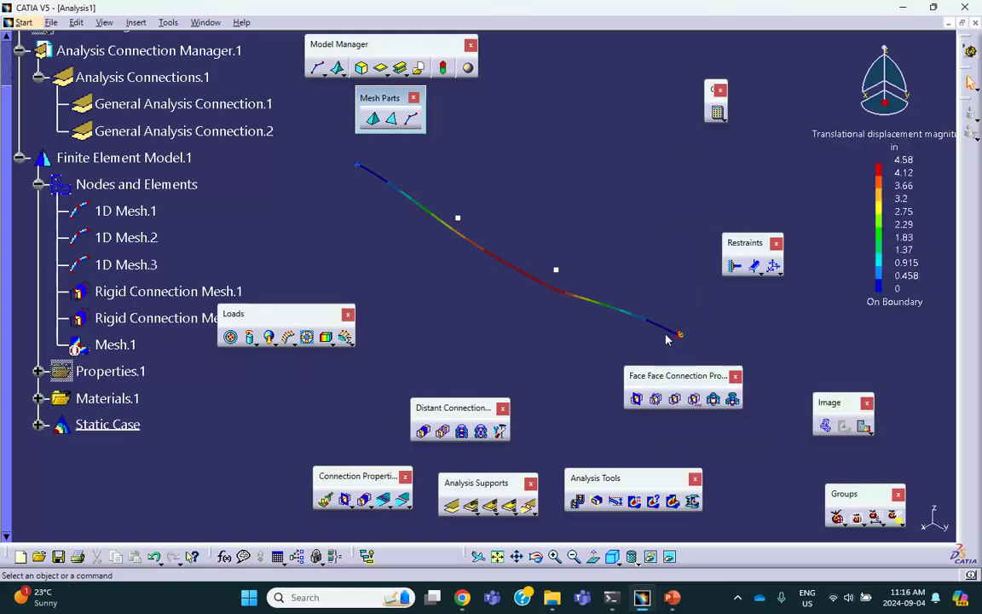
Examine the deformed beam in the standard front view, with the Restraints toolbar moved clear of its free end
left_click(616, 561)
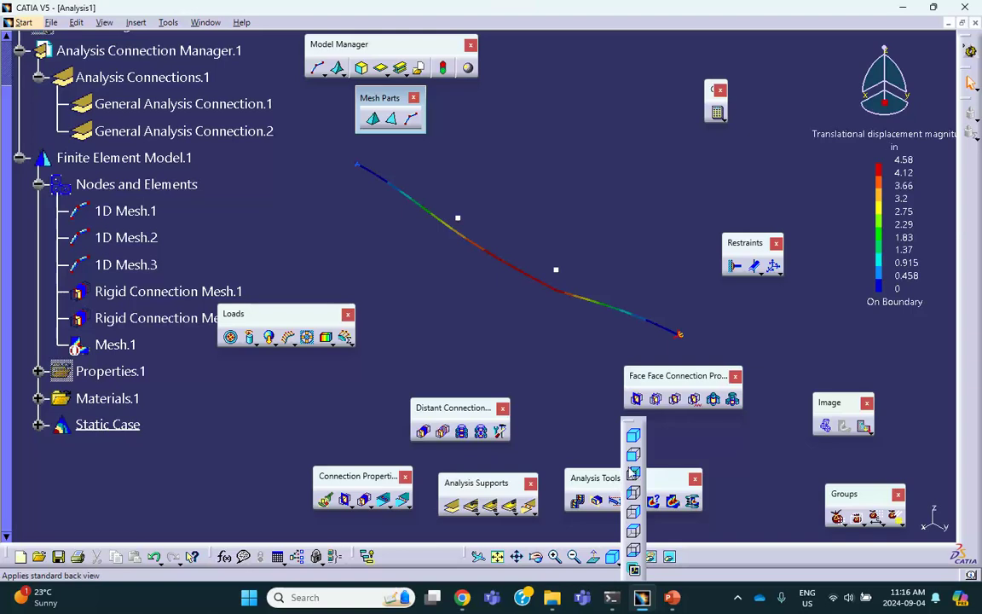
left_click(635, 458)
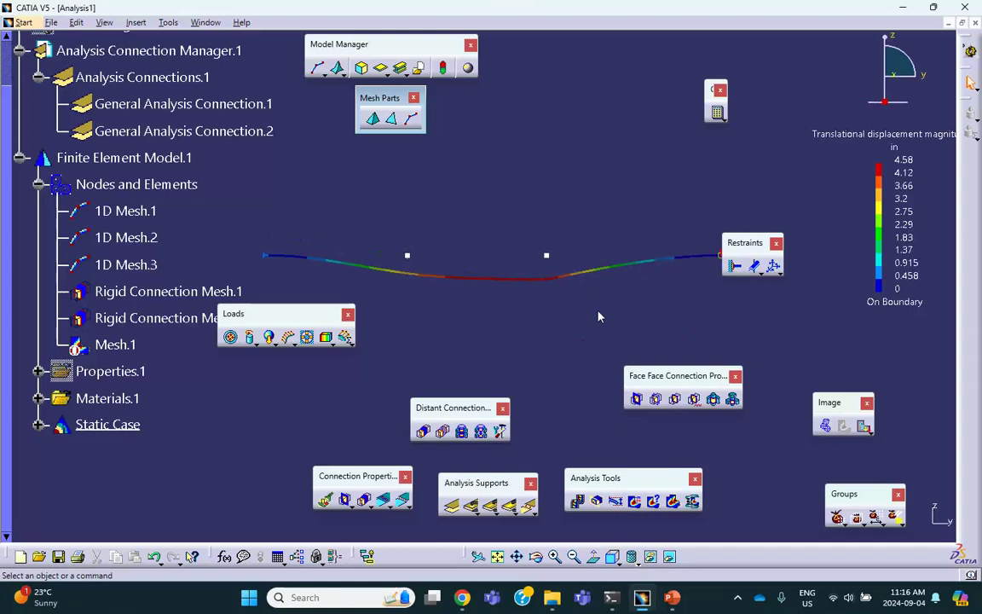
left_click_drag(733, 242, 763, 255)
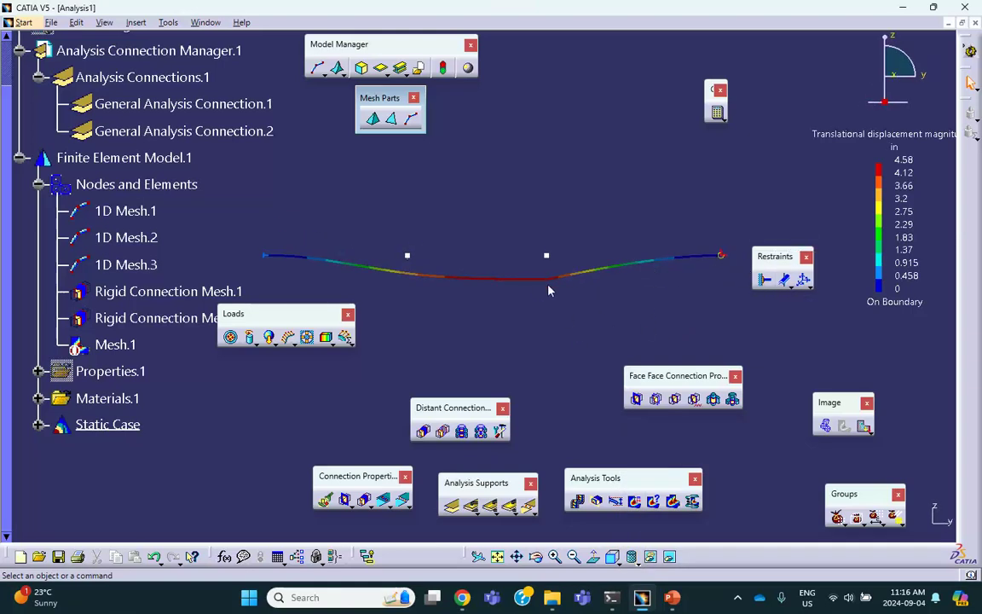
mouse_move(553, 279)
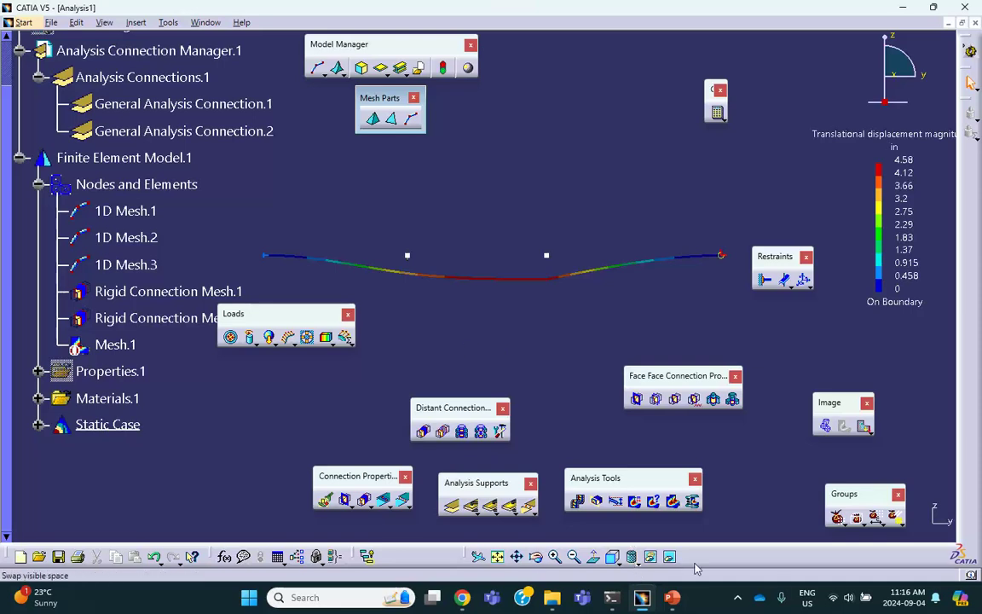
left_click(738, 598)
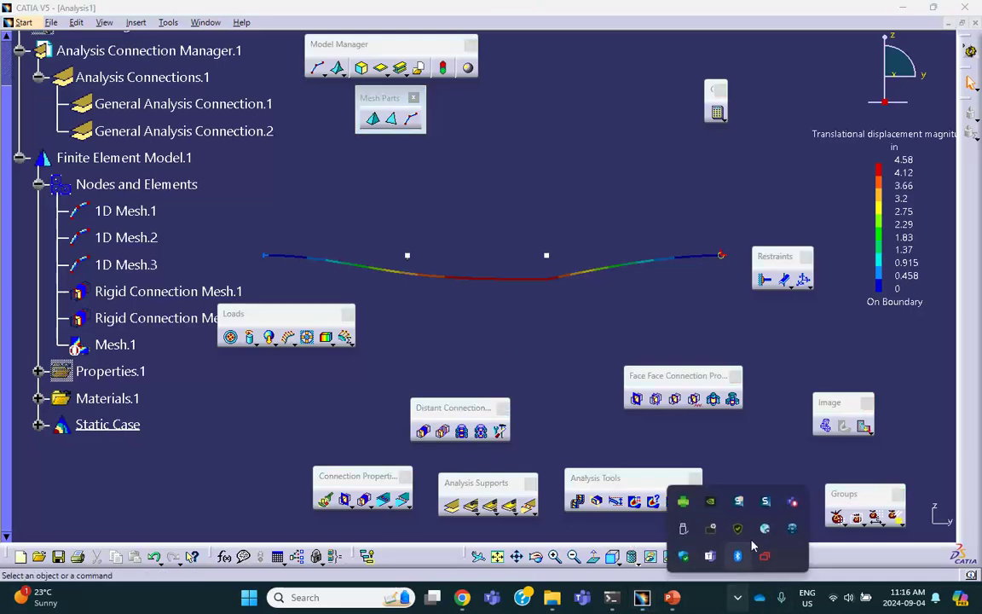